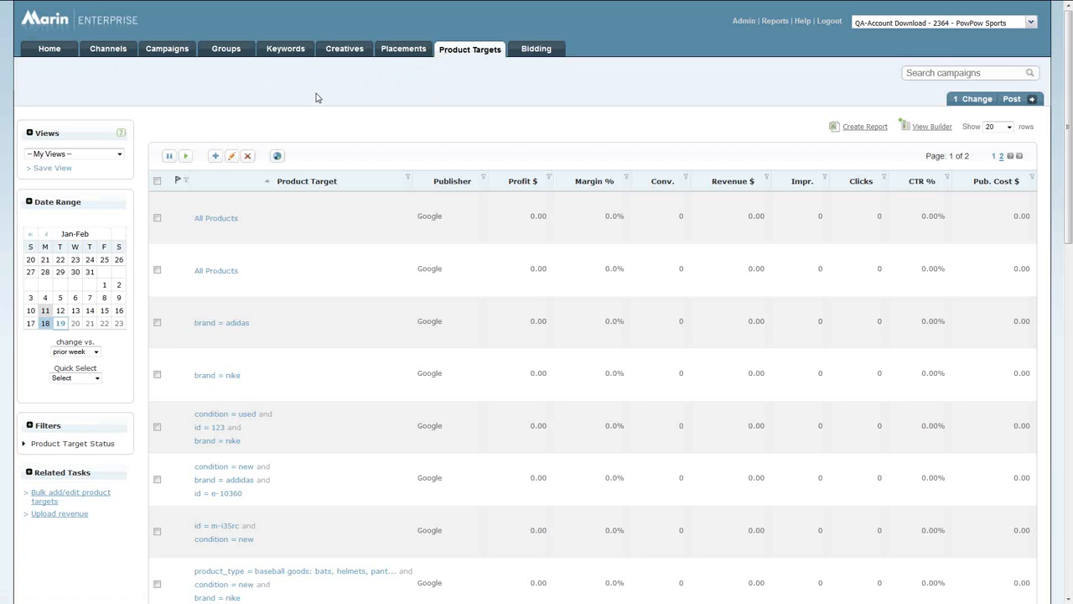
Start creating a new Google product target.
{"action": "left_click", "coordinate": [215, 157]}
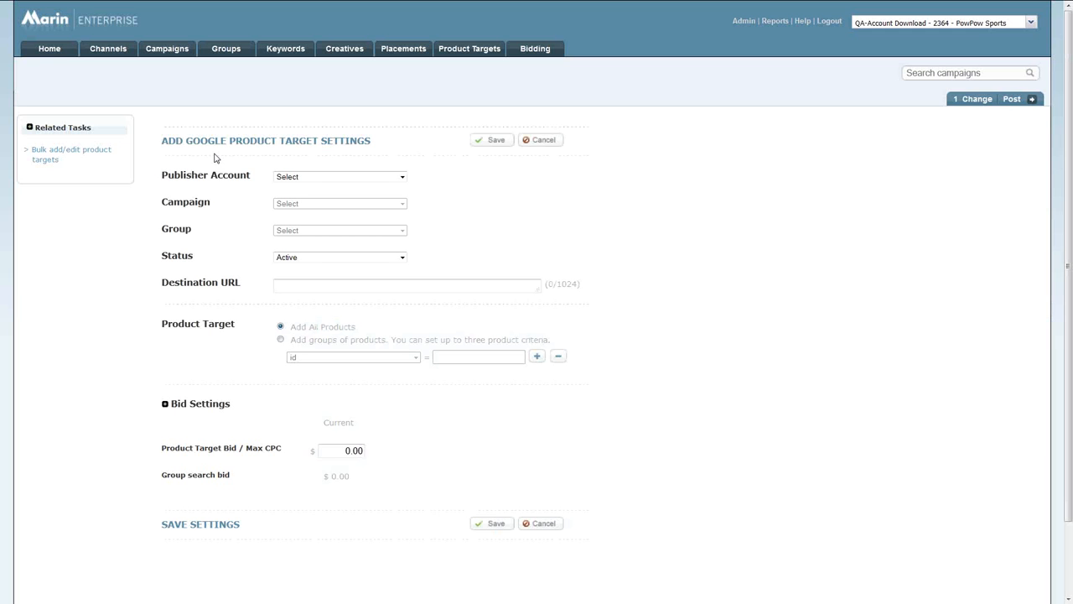
{"action": "left_click", "coordinate": [322, 181]}
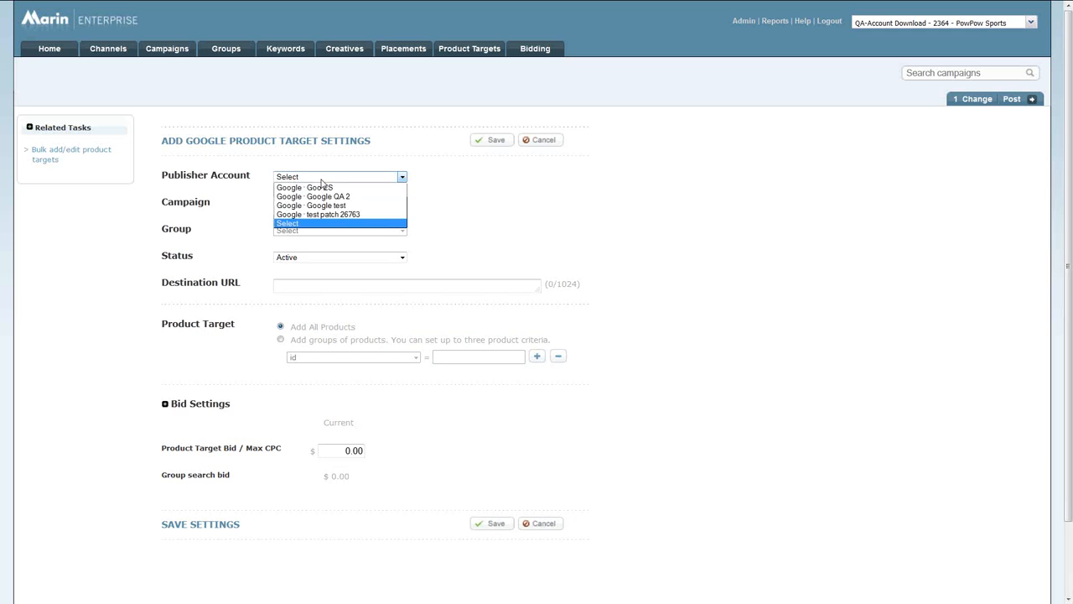
{"action": "left_click", "coordinate": [340, 187]}
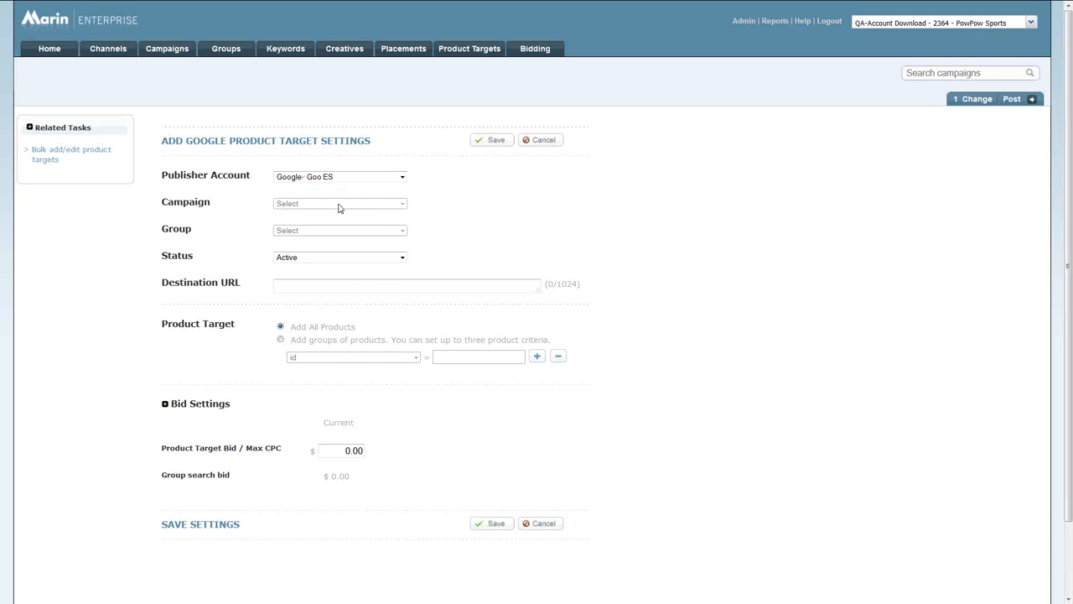
{"action": "left_click", "coordinate": [339, 207]}
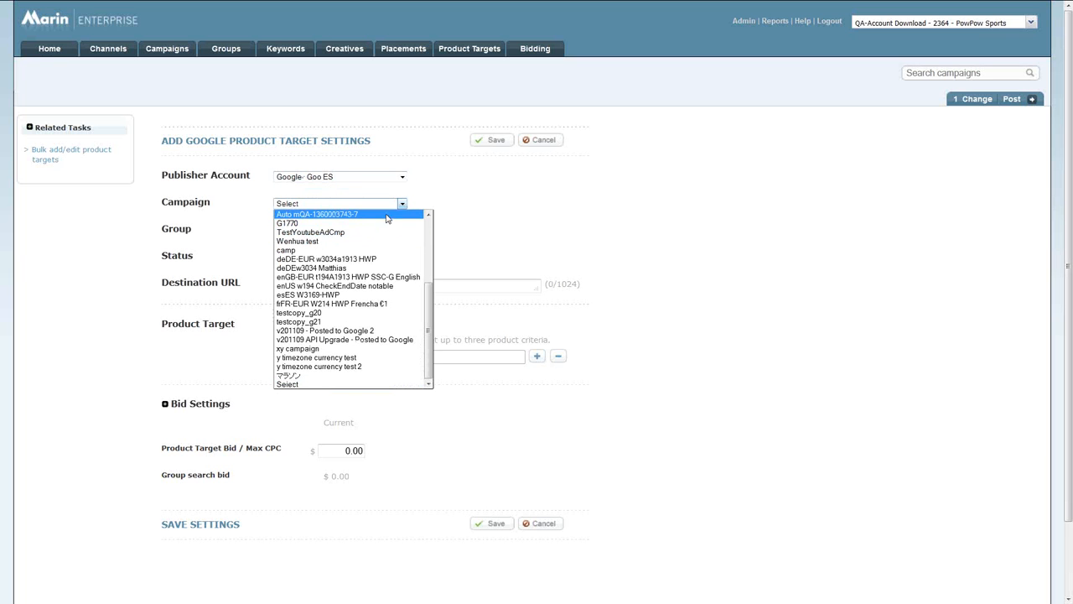
{"action": "left_click", "coordinate": [391, 181]}
{"action": "left_click", "coordinate": [390, 181]}
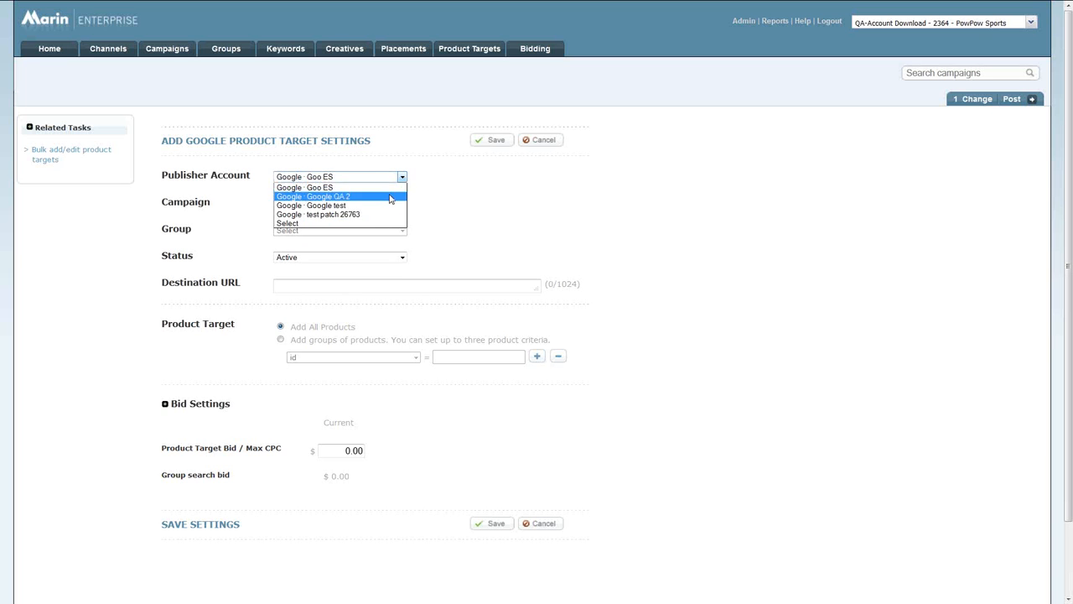
{"action": "left_click", "coordinate": [391, 196]}
{"action": "left_click", "coordinate": [389, 203]}
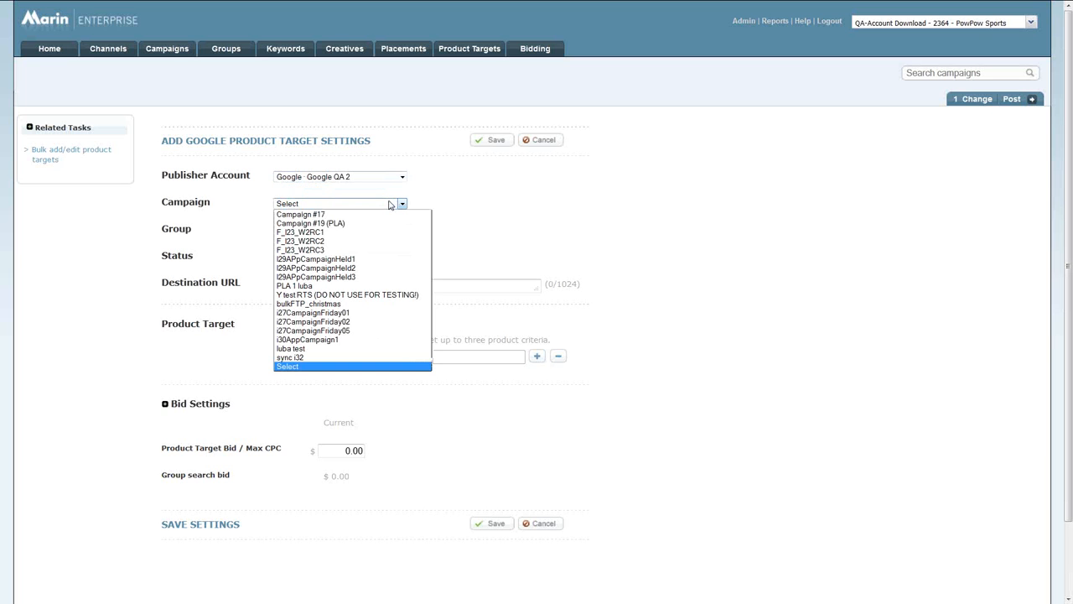
{"action": "left_click", "coordinate": [388, 215]}
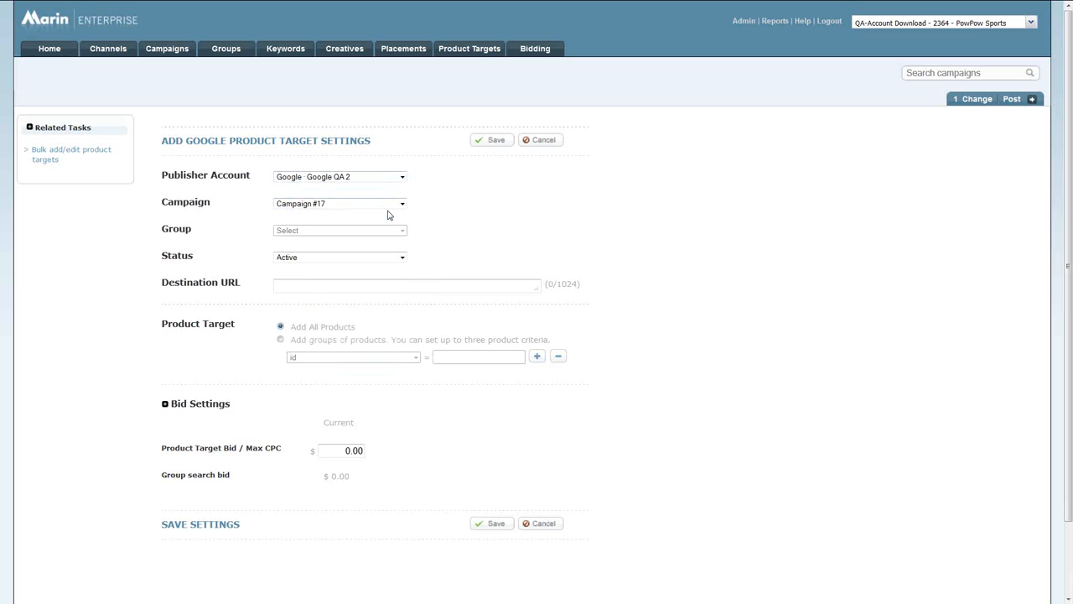
{"action": "left_click", "coordinate": [390, 232]}
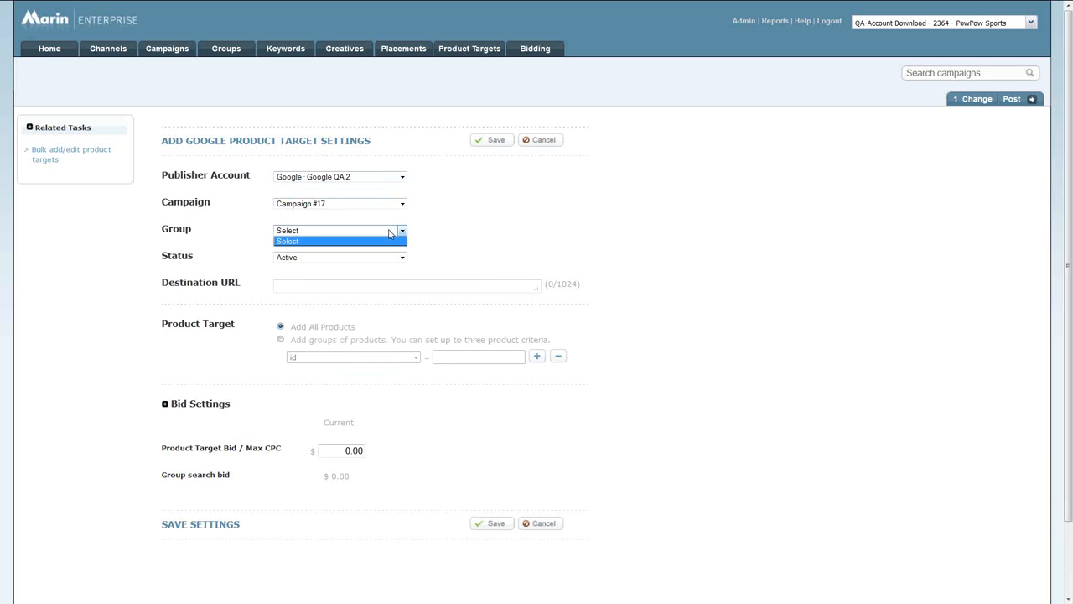
{"action": "left_click", "coordinate": [394, 181]}
Set the publisher account to Google test, the campaign to Softdrink and the group to DietDrink, and check the status options.
{"action": "left_click", "coordinate": [397, 177]}
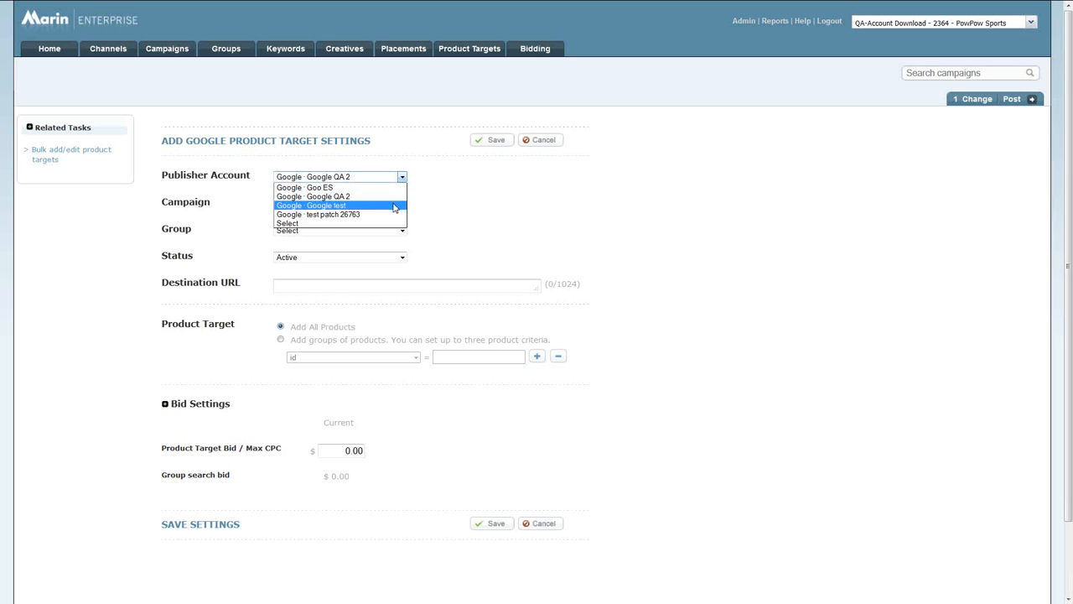
{"action": "left_click", "coordinate": [395, 205]}
{"action": "left_click", "coordinate": [396, 206]}
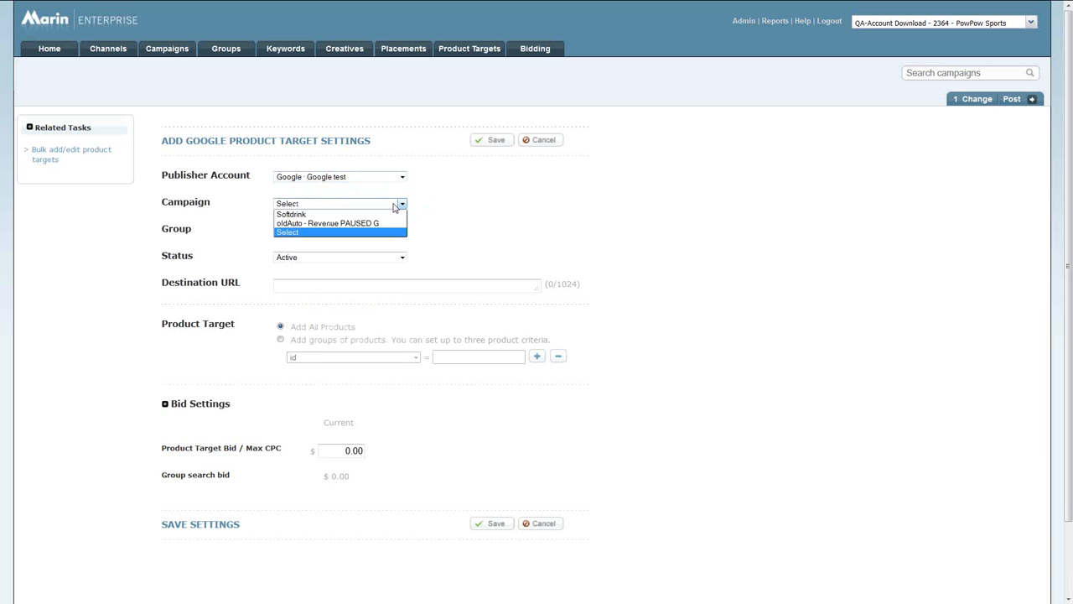
{"action": "left_click", "coordinate": [394, 215]}
{"action": "left_click", "coordinate": [392, 233]}
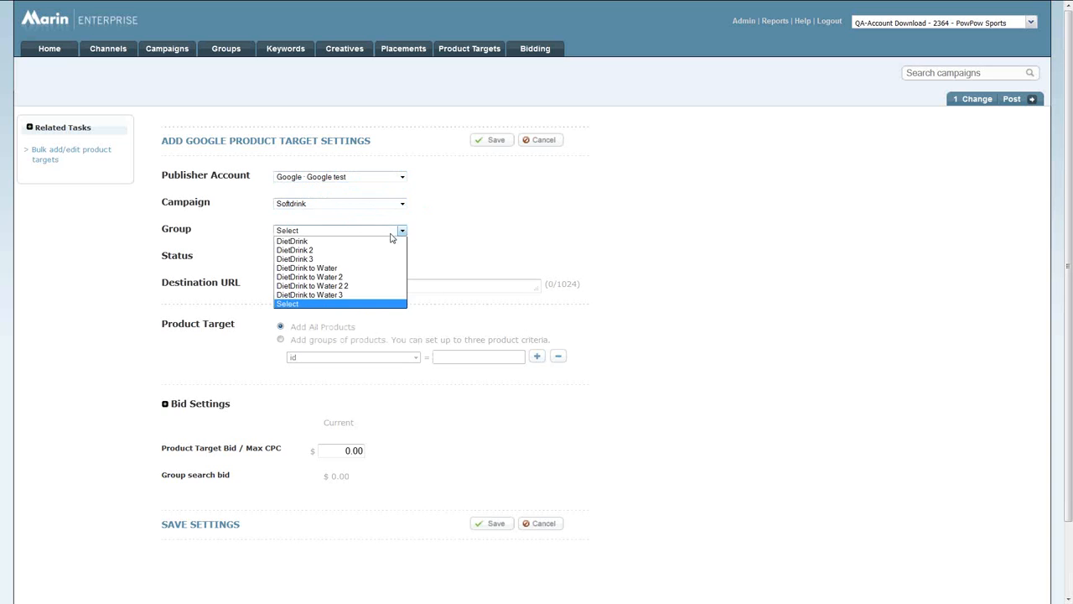
{"action": "left_click", "coordinate": [389, 241]}
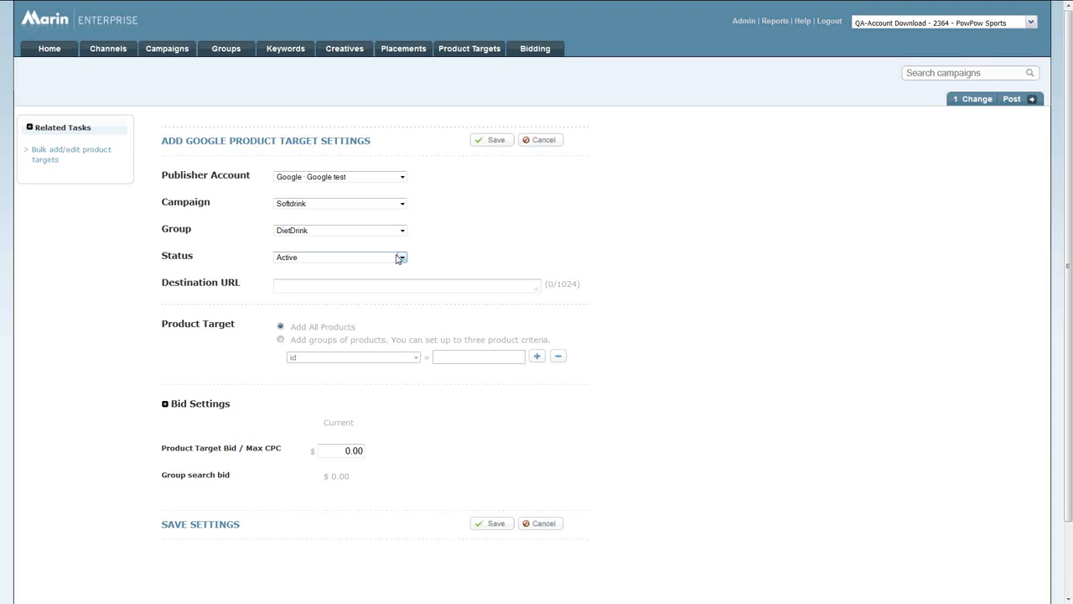
{"action": "left_click", "coordinate": [399, 258]}
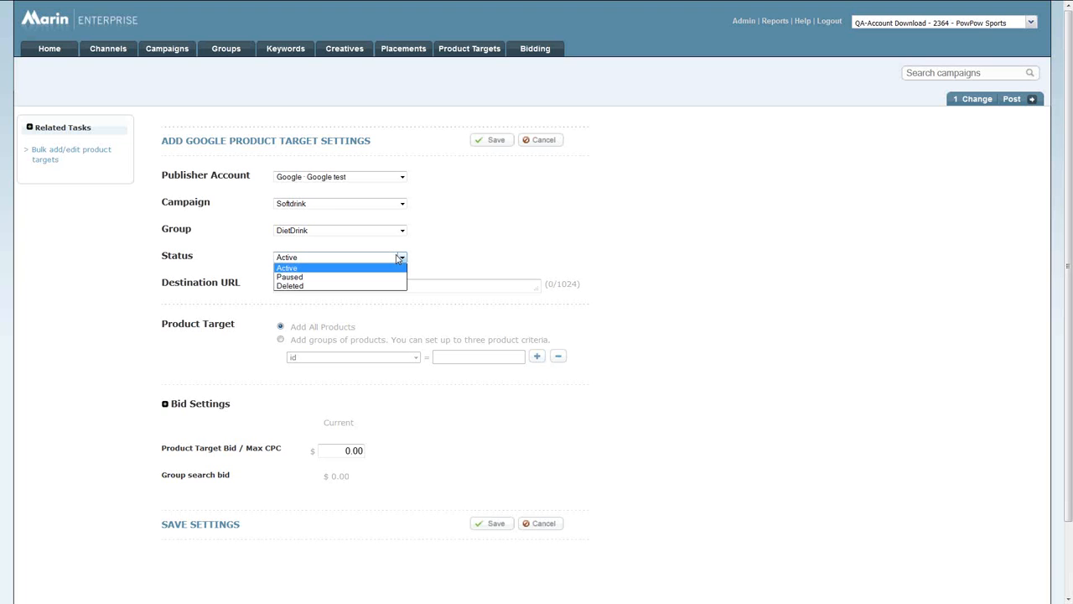
{"action": "left_click", "coordinate": [444, 257]}
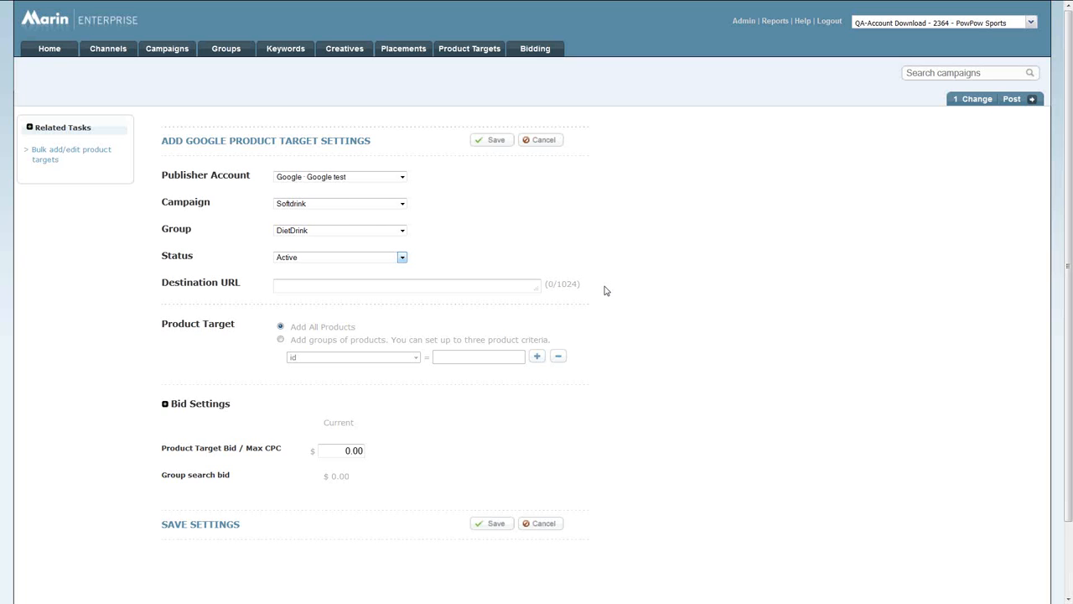
Target groups of products instead of all products, using three criteria: brand, id and product_type.
{"action": "scroll", "coordinate": [607, 290], "scroll_direction": "down", "scroll_amount": 2}
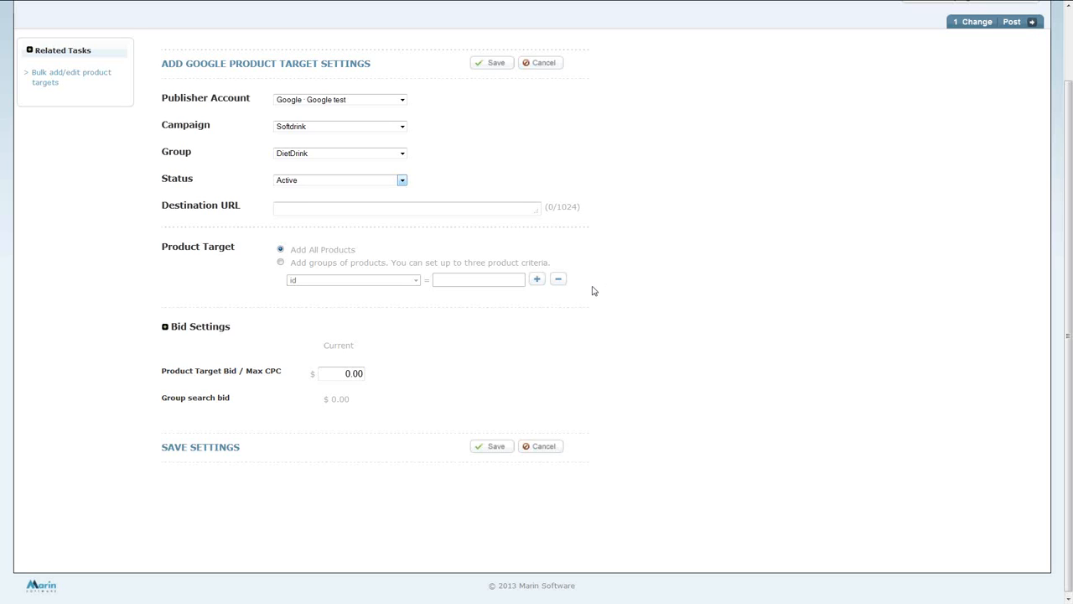
{"action": "left_click", "coordinate": [281, 262]}
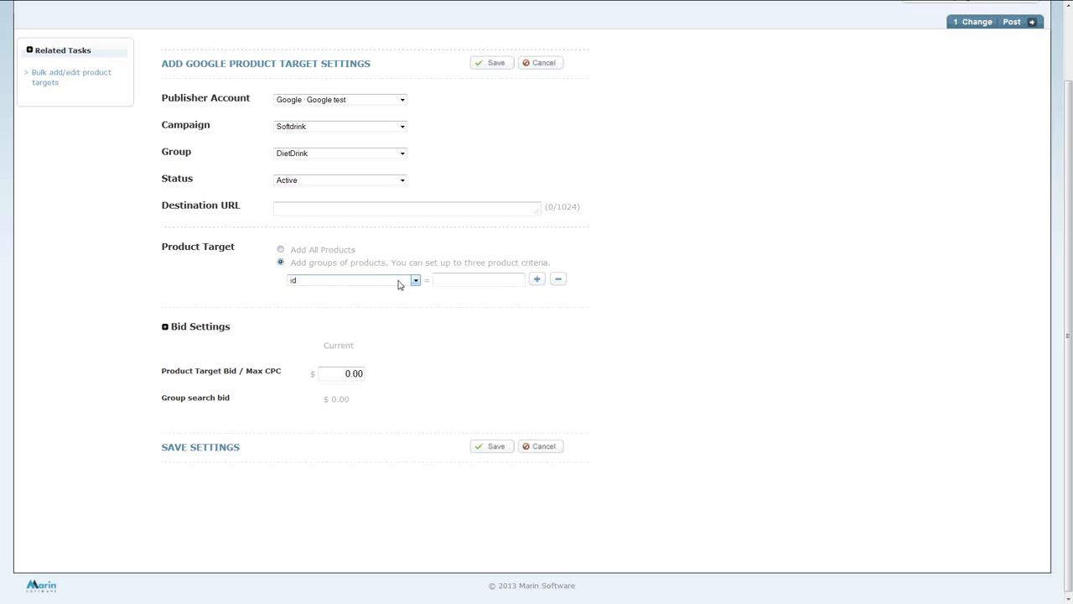
{"action": "left_click", "coordinate": [399, 282]}
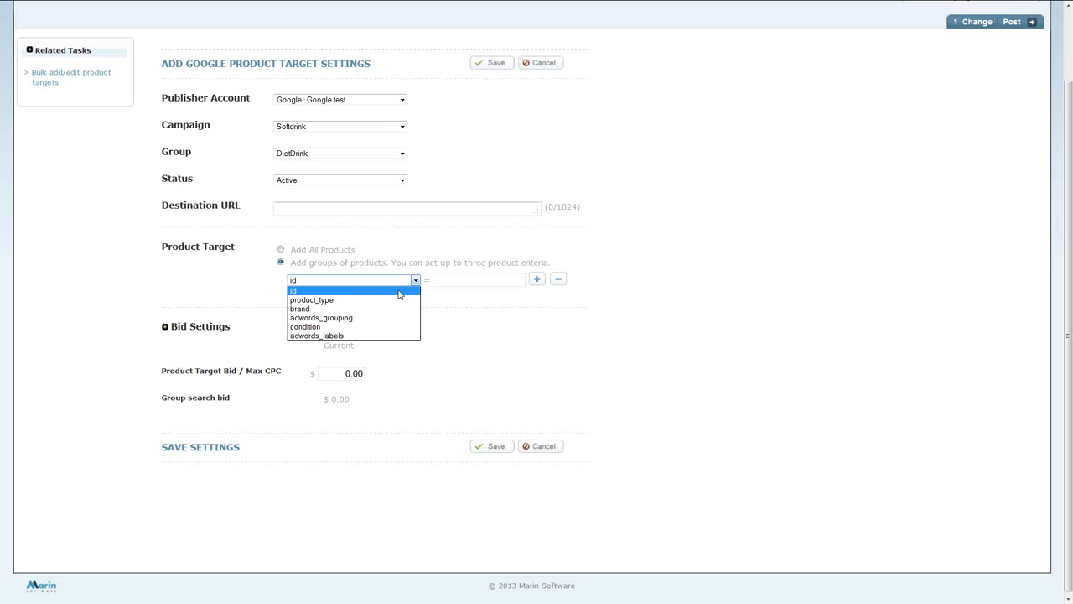
{"action": "left_click", "coordinate": [400, 309]}
{"action": "left_click", "coordinate": [451, 281]}
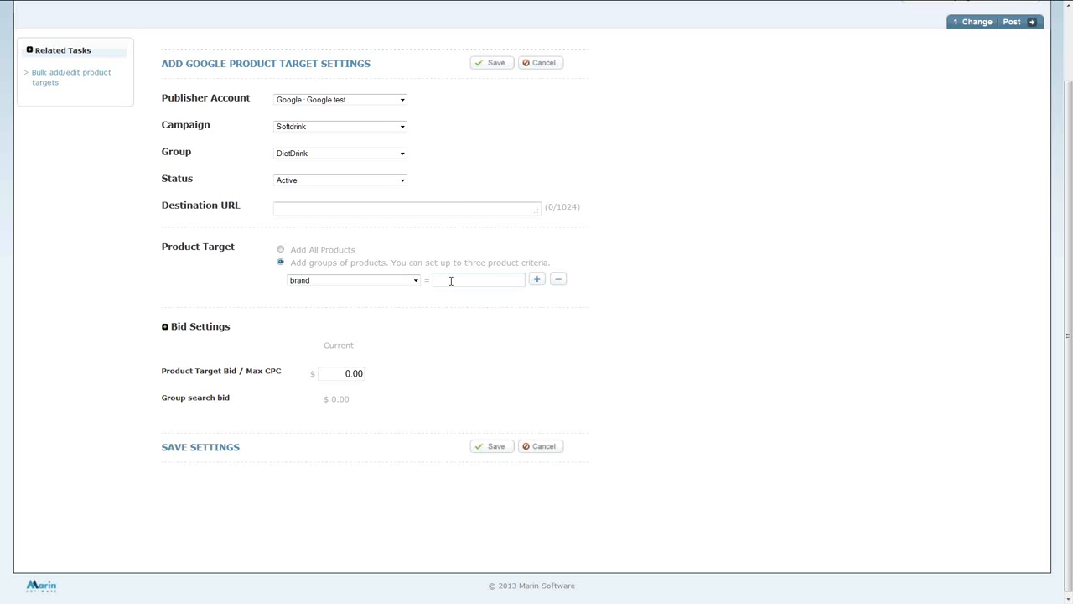
{"action": "left_click", "coordinate": [537, 280]}
{"action": "left_click", "coordinate": [538, 299]}
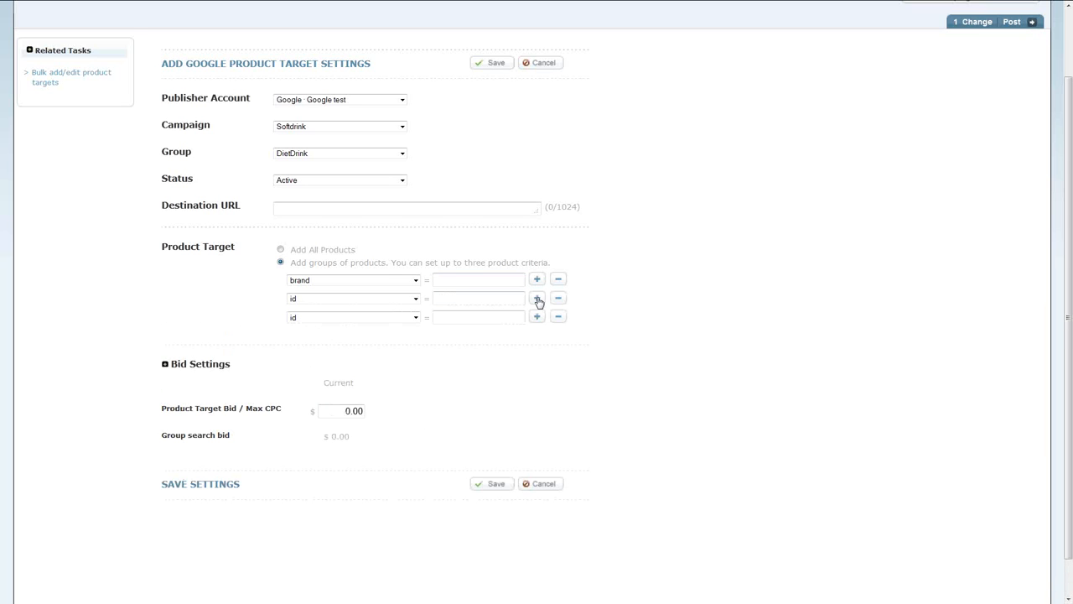
{"action": "left_click", "coordinate": [414, 318]}
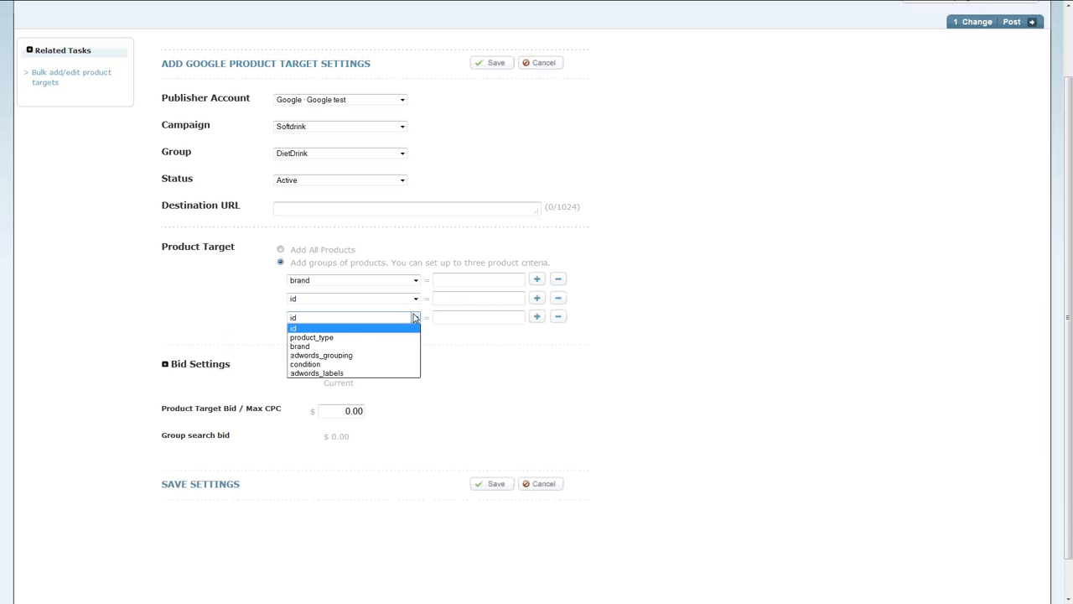
{"action": "left_click", "coordinate": [410, 338]}
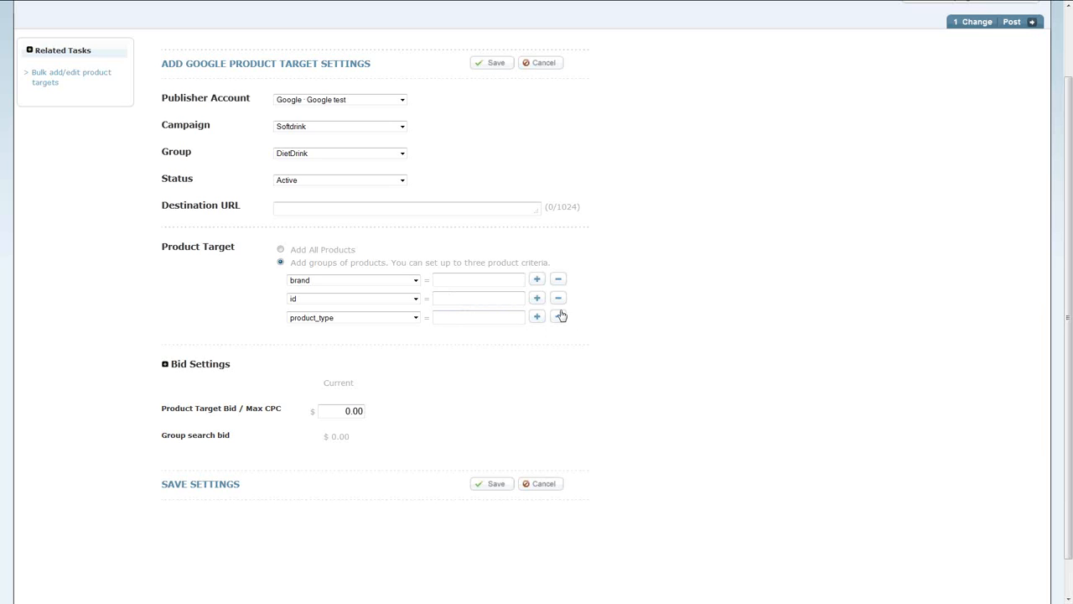
Set the product target bid / max CPC to $0.10.
{"action": "left_click", "coordinate": [353, 411]}
{"action": "left_click_drag", "start_coordinate": [353, 410], "coordinate": [367, 411]}
{"action": "type", "text": "10"}
Enter Nike for brand, 123 for id and Shoe for product_type, and save the product target.
{"action": "left_click", "coordinate": [470, 280]}
{"action": "type", "text": "Nike"}
{"action": "left_click", "coordinate": [469, 298]}
{"action": "type", "text": "123"}
{"action": "left_click", "coordinate": [463, 317]}
{"action": "type", "text": "So"}
{"action": "type", "text": "oe"}
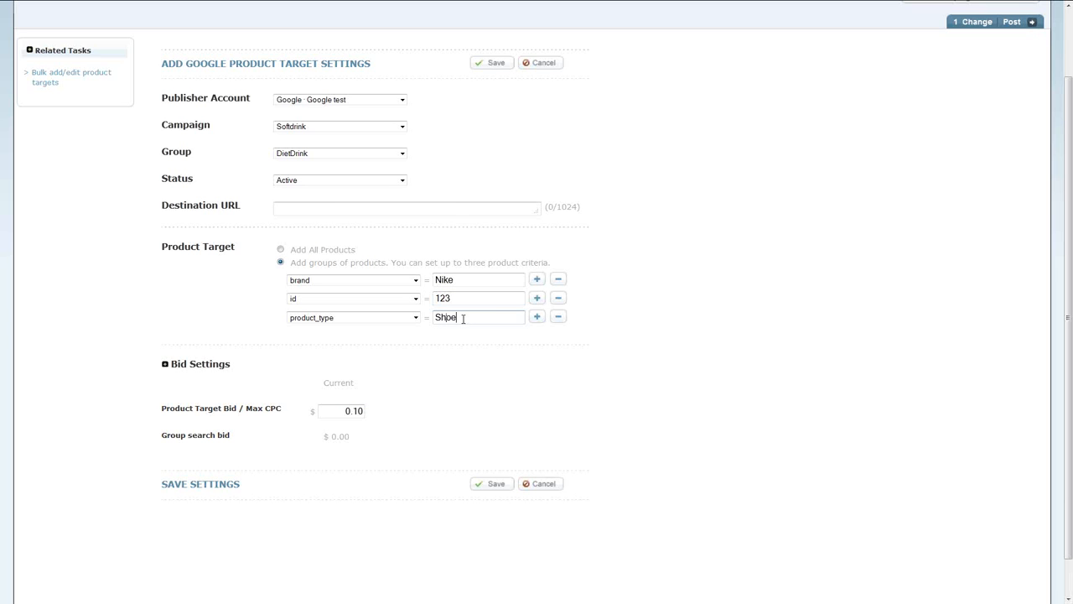
{"action": "left_click", "coordinate": [506, 387]}
{"action": "left_click", "coordinate": [496, 485]}
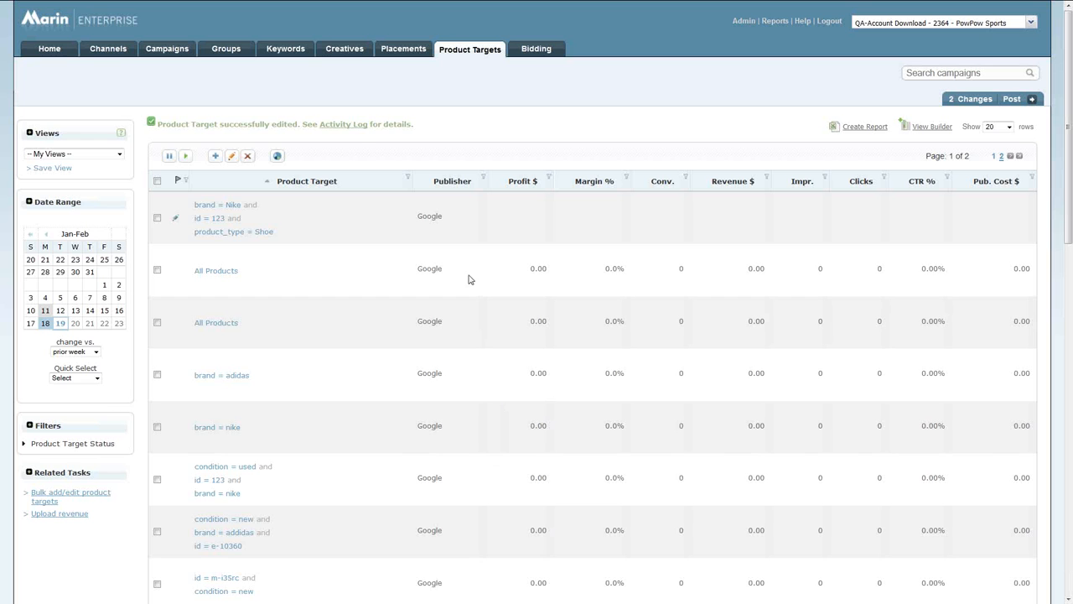
Check the activity log for the product target creation and return to the product targets list.
{"action": "left_click", "coordinate": [356, 132]}
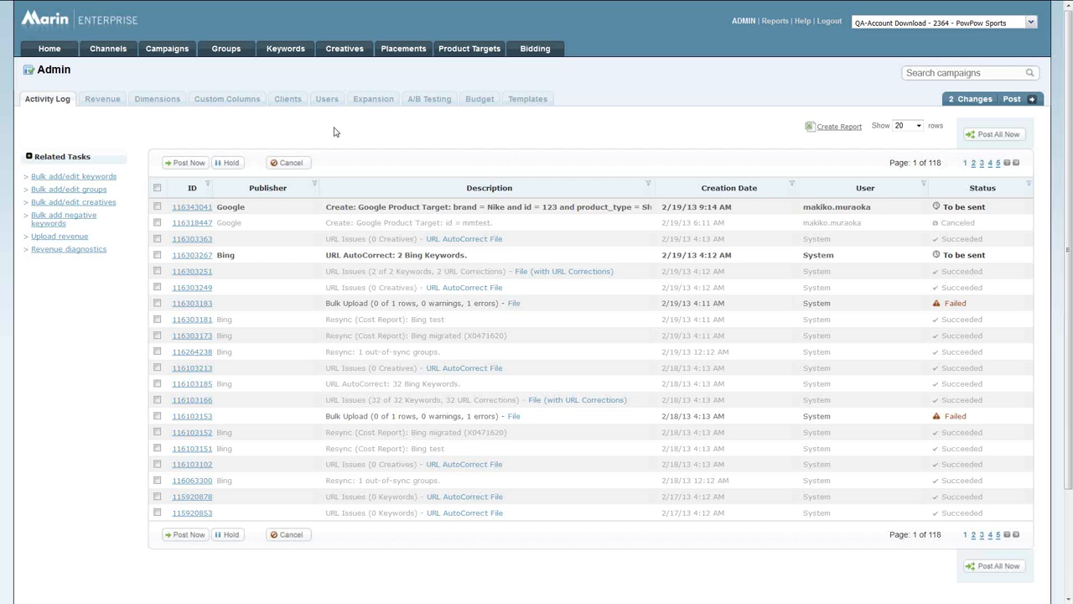
{"action": "left_click", "coordinate": [458, 50]}
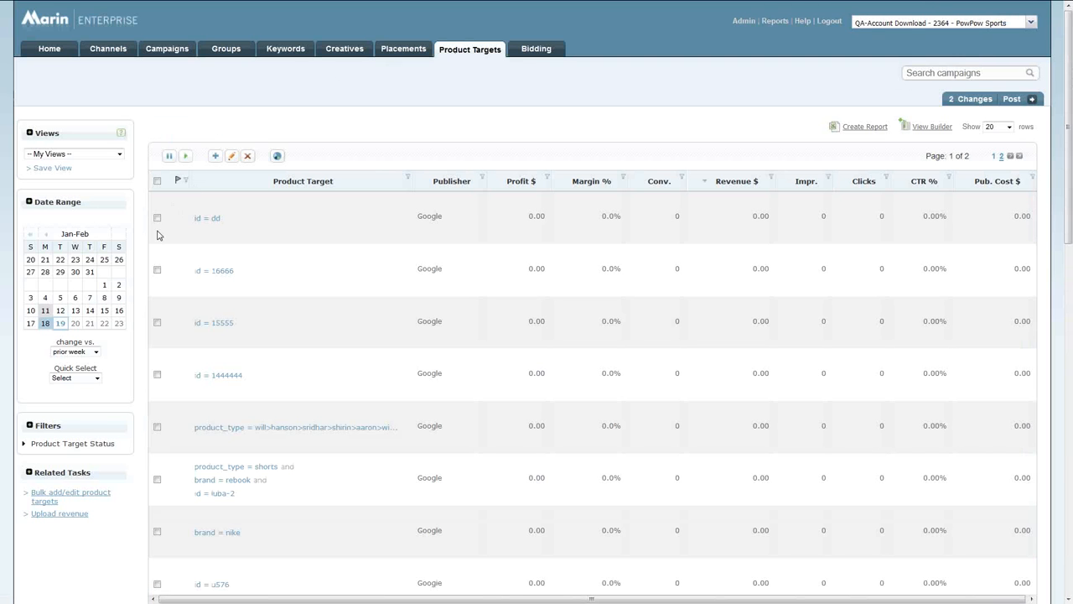
In the bulk add/edit form for product targets, choose Google test, campaign Softdrink and group DietDrink, and review the columns for pasted data.
{"action": "left_click", "coordinate": [59, 499]}
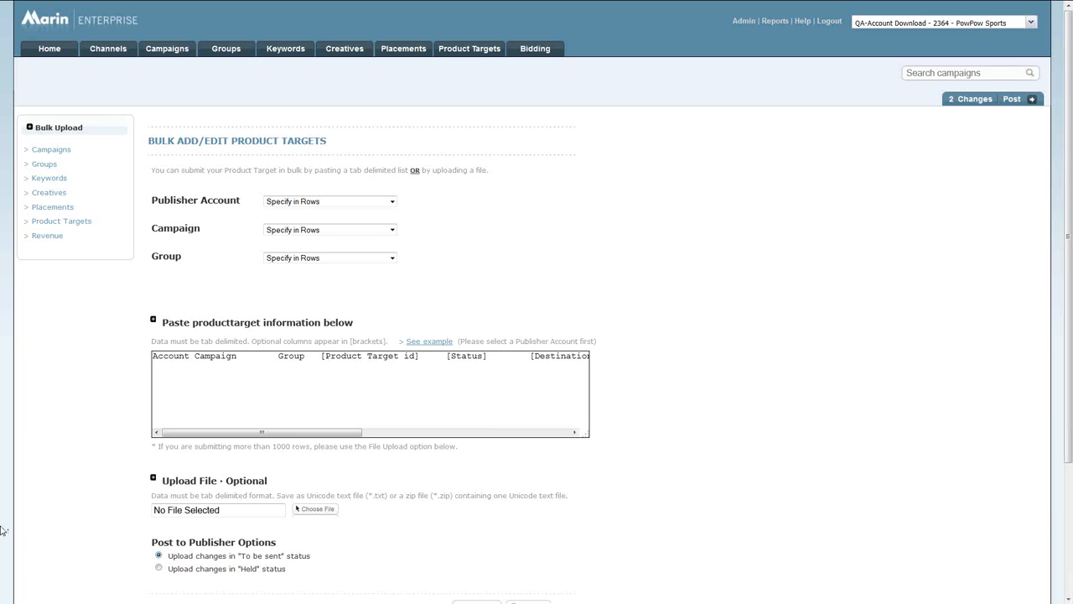
{"action": "left_click", "coordinate": [374, 203]}
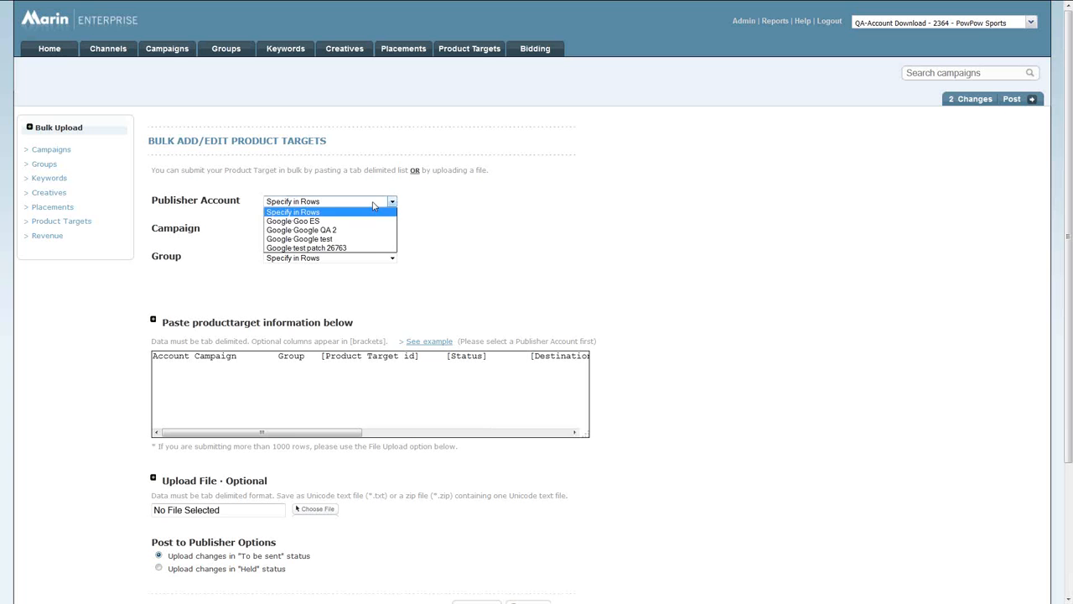
{"action": "left_click", "coordinate": [371, 239]}
{"action": "left_click", "coordinate": [373, 231]}
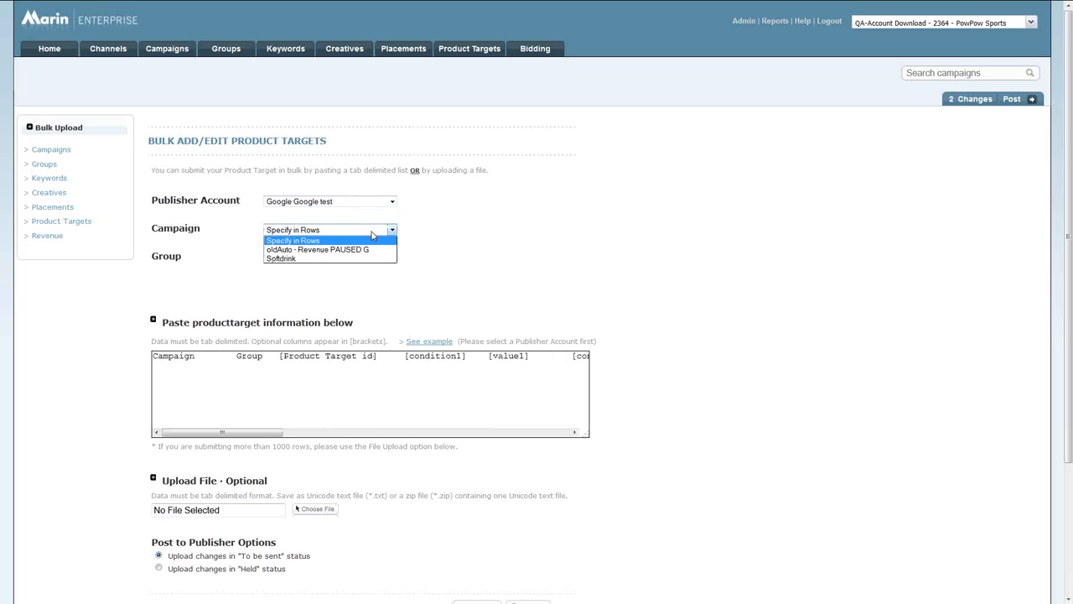
{"action": "left_click", "coordinate": [364, 258]}
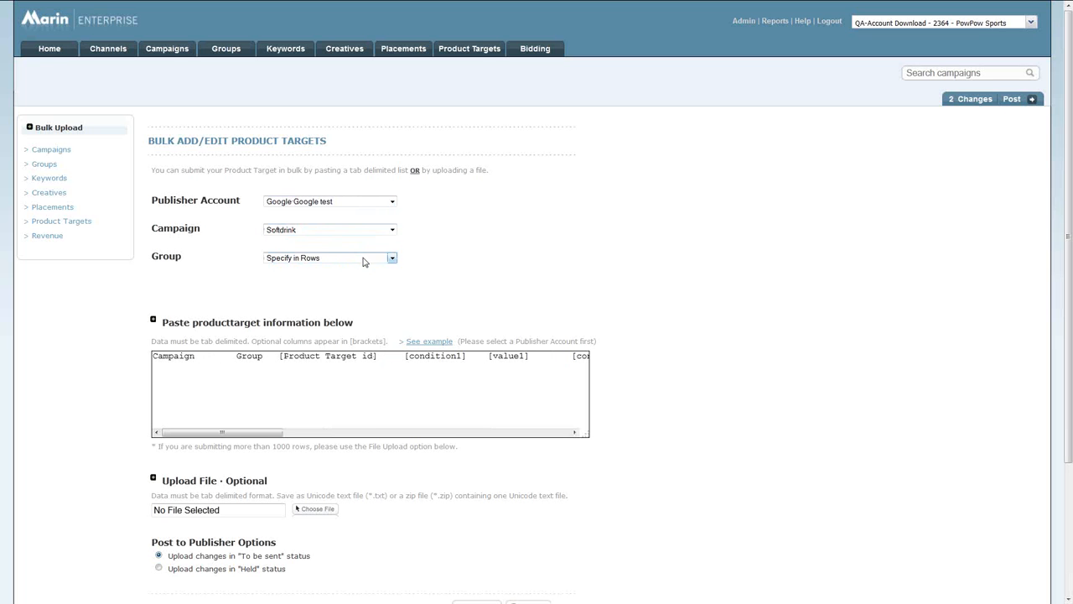
{"action": "left_click", "coordinate": [364, 262]}
{"action": "left_click", "coordinate": [358, 278]}
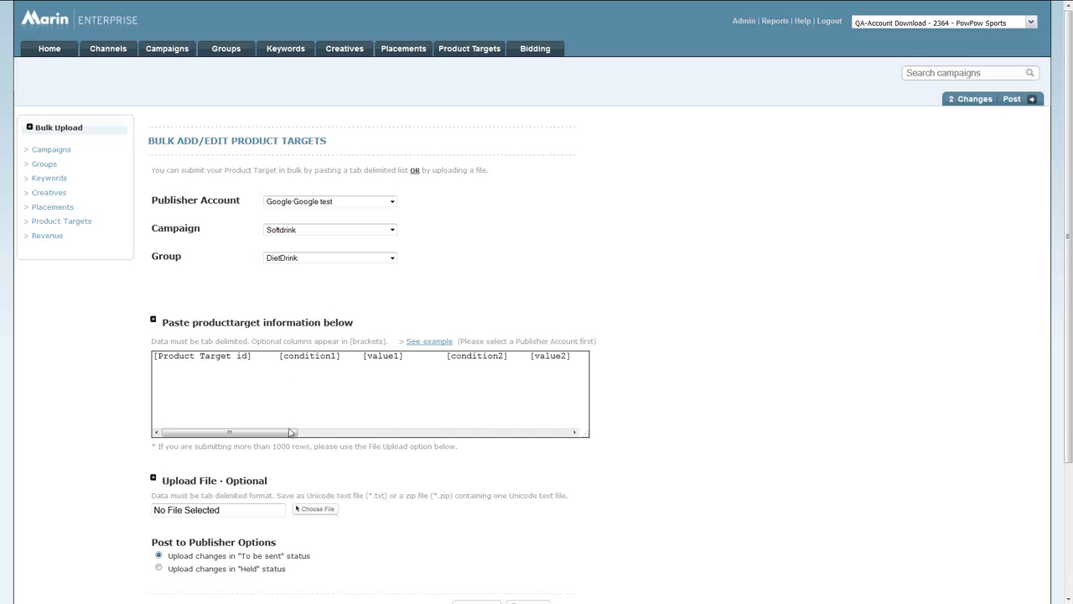
{"action": "left_click_drag", "start_coordinate": [293, 434], "coordinate": [362, 439]}
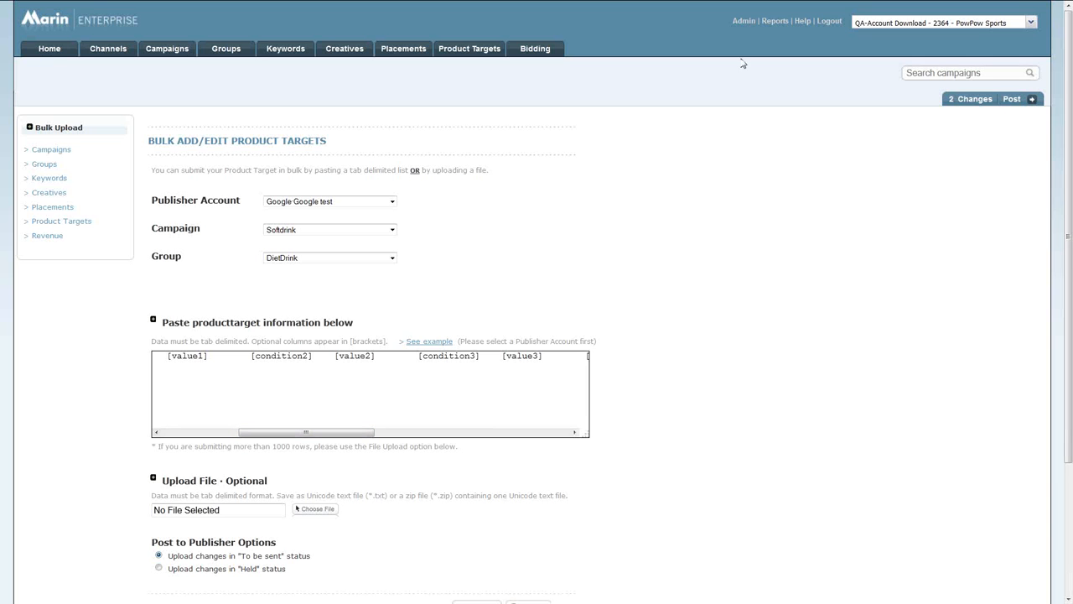
Open the activity log's detail for the creation of the Nike product target with id 123.
{"action": "left_click", "coordinate": [744, 22]}
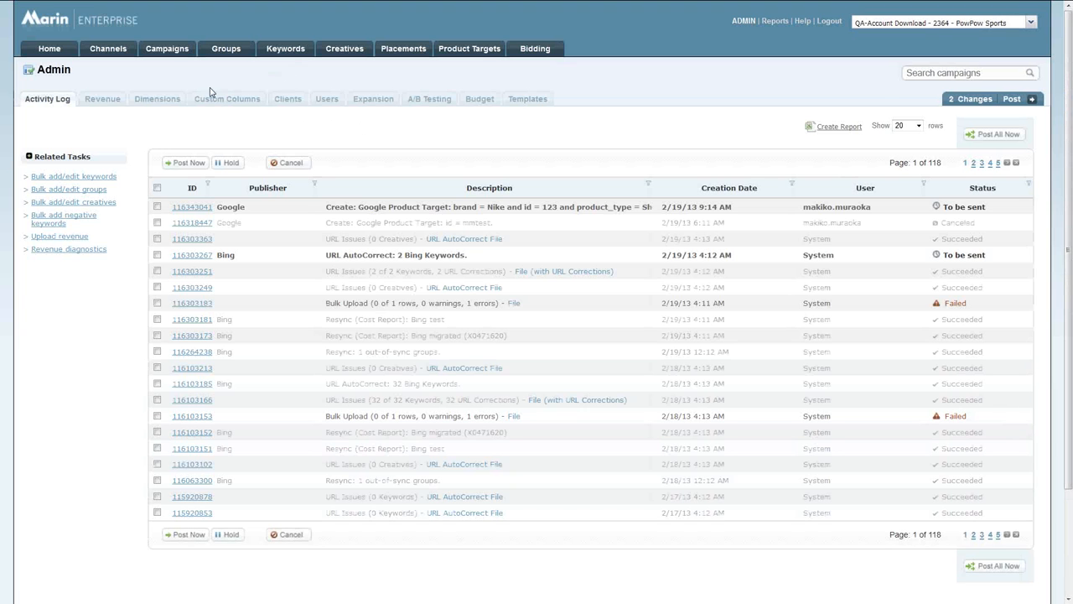
{"action": "left_click", "coordinate": [105, 102]}
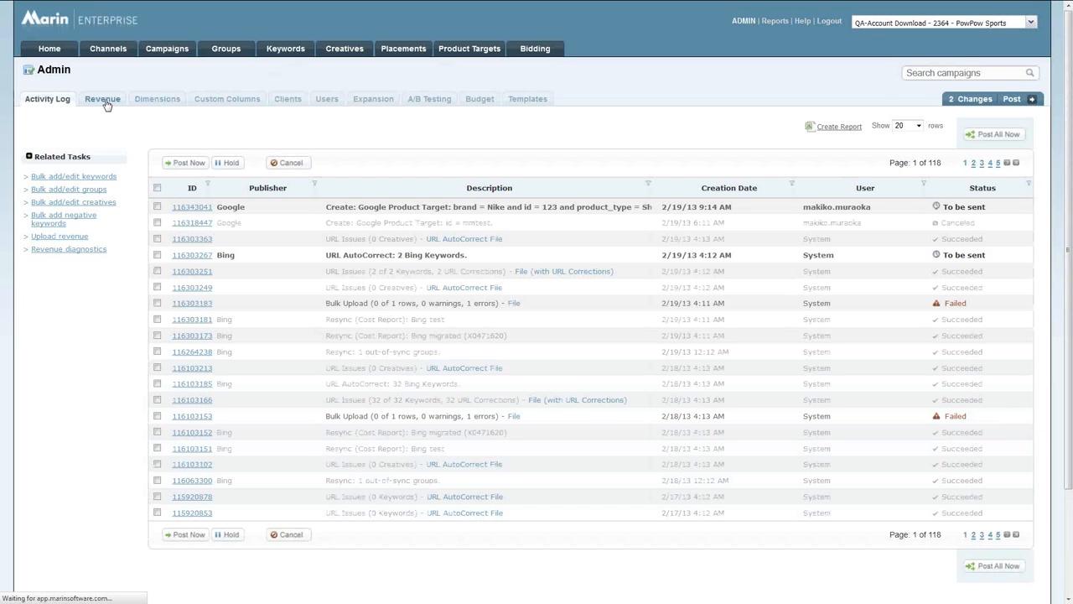
{"action": "left_click", "coordinate": [42, 99]}
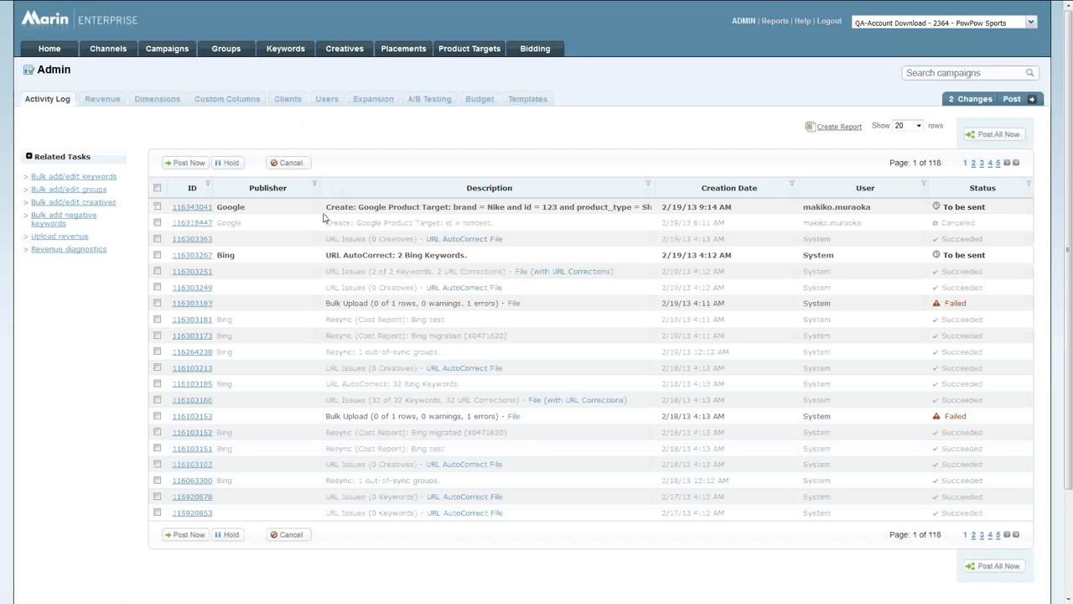
{"action": "left_click", "coordinate": [184, 209]}
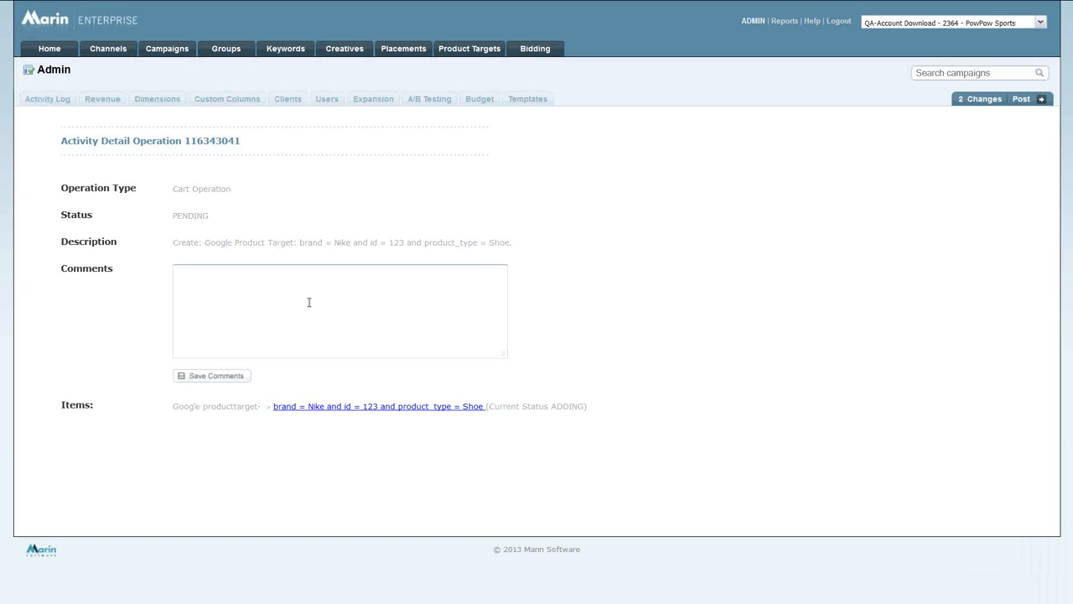
View the Nike product target's settings from its activity detail, and return to the product targets list.
{"action": "left_click", "coordinate": [337, 406]}
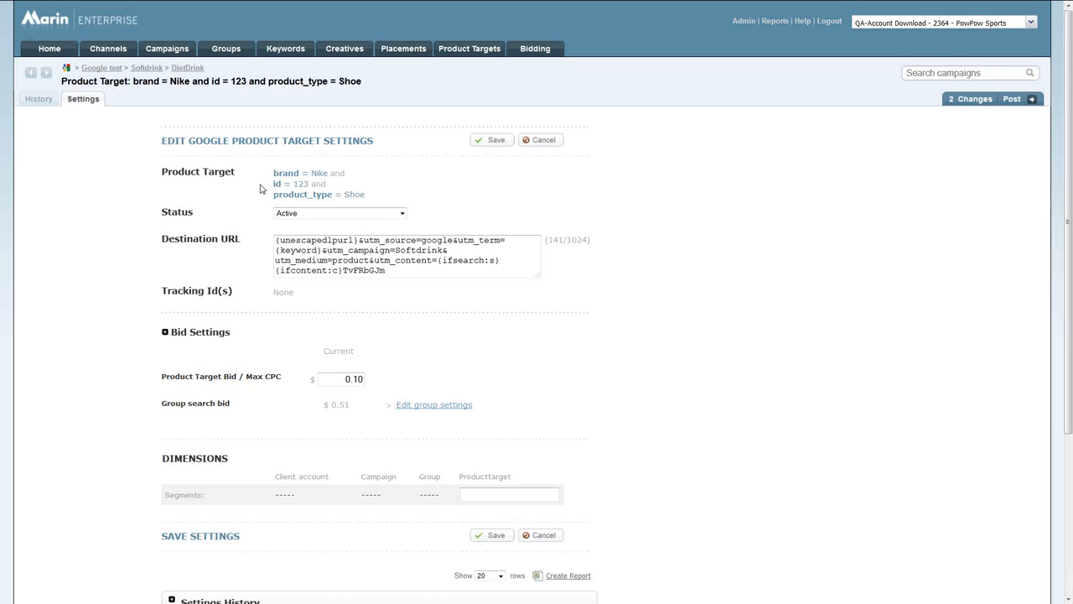
{"action": "left_click", "coordinate": [467, 52]}
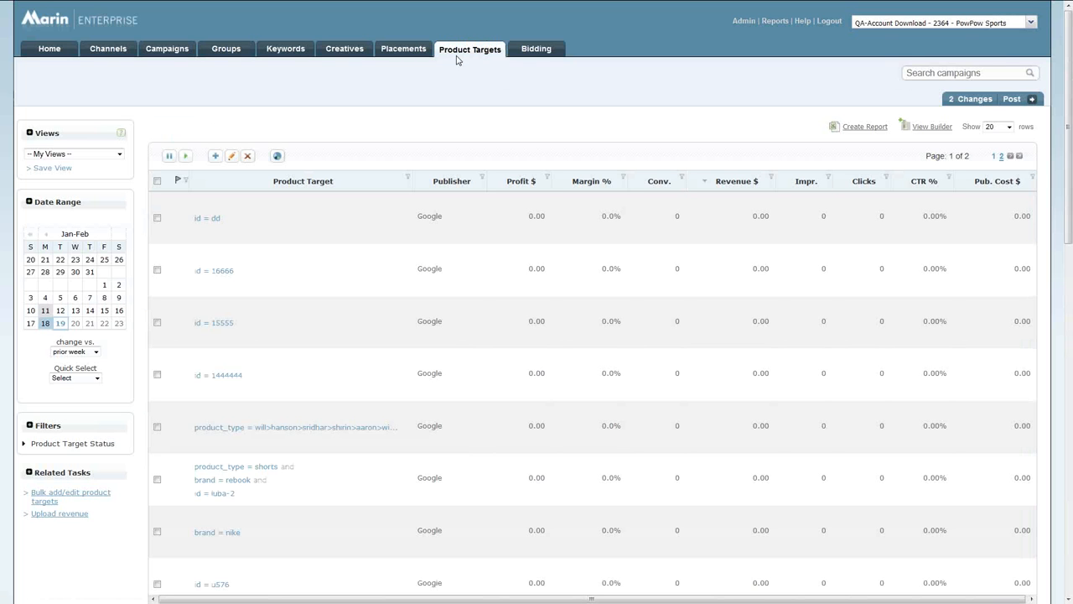
Select the product targets with id dd and 16666, check which fields can be adjusted for multiple targets, and close the form without changes.
{"action": "left_click", "coordinate": [156, 219]}
{"action": "left_click", "coordinate": [156, 271]}
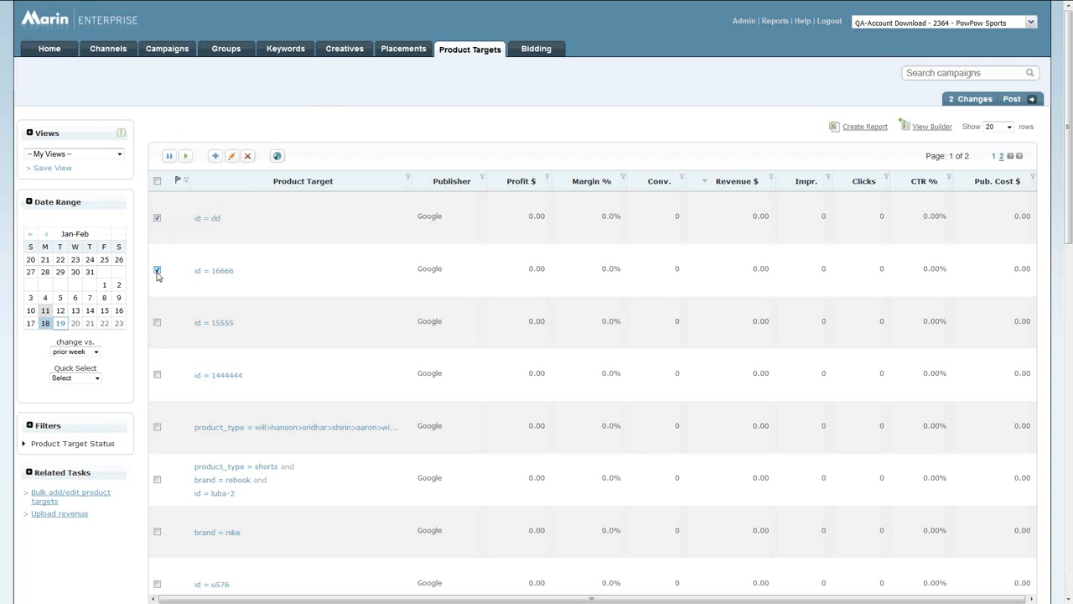
{"action": "left_click", "coordinate": [232, 157]}
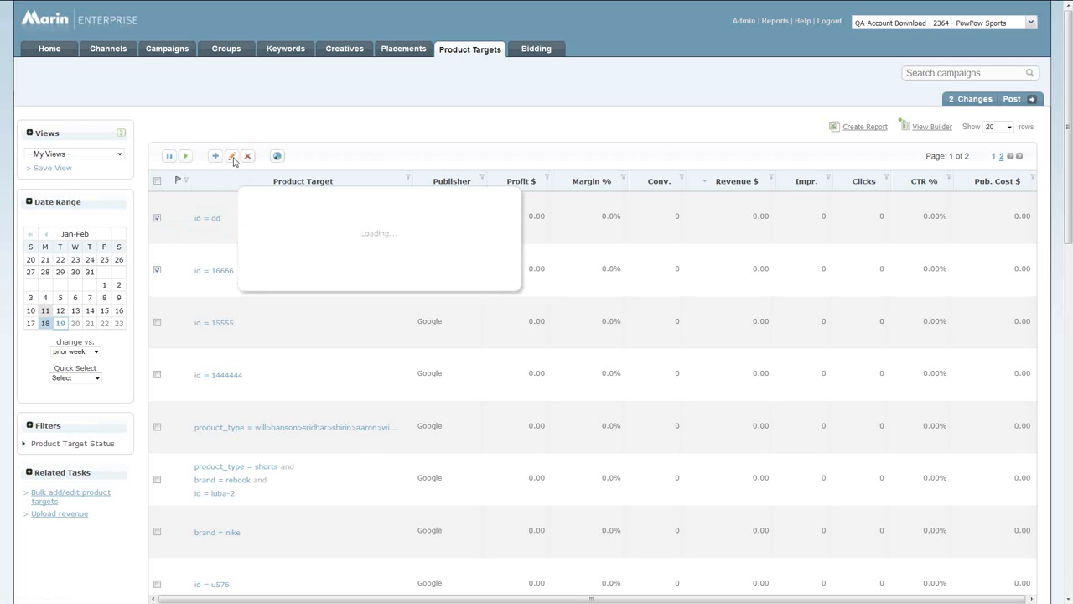
{"action": "left_click", "coordinate": [327, 260]}
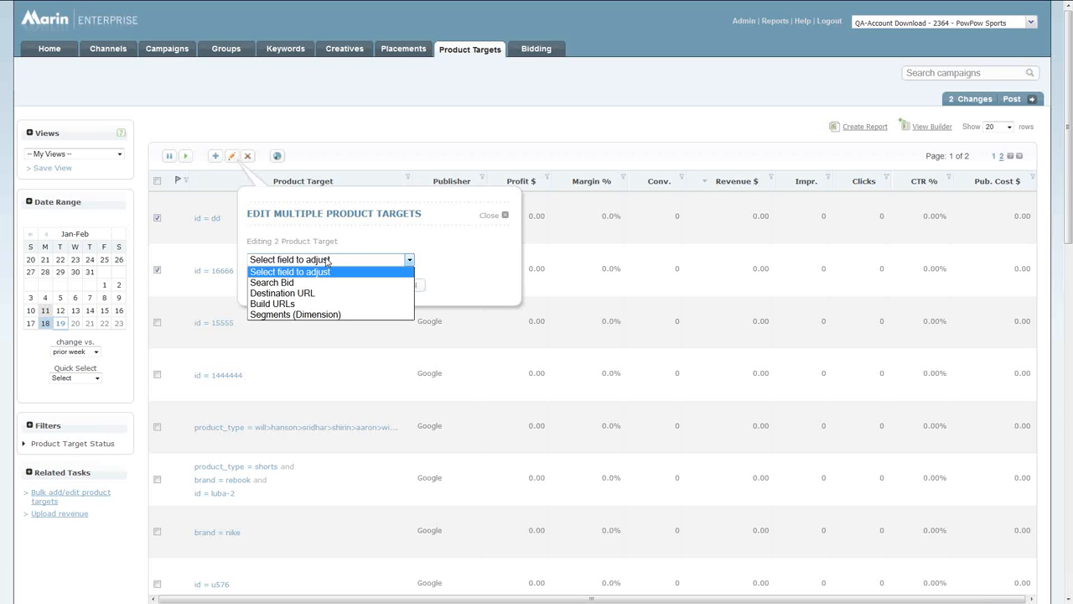
{"action": "left_click", "coordinate": [385, 237]}
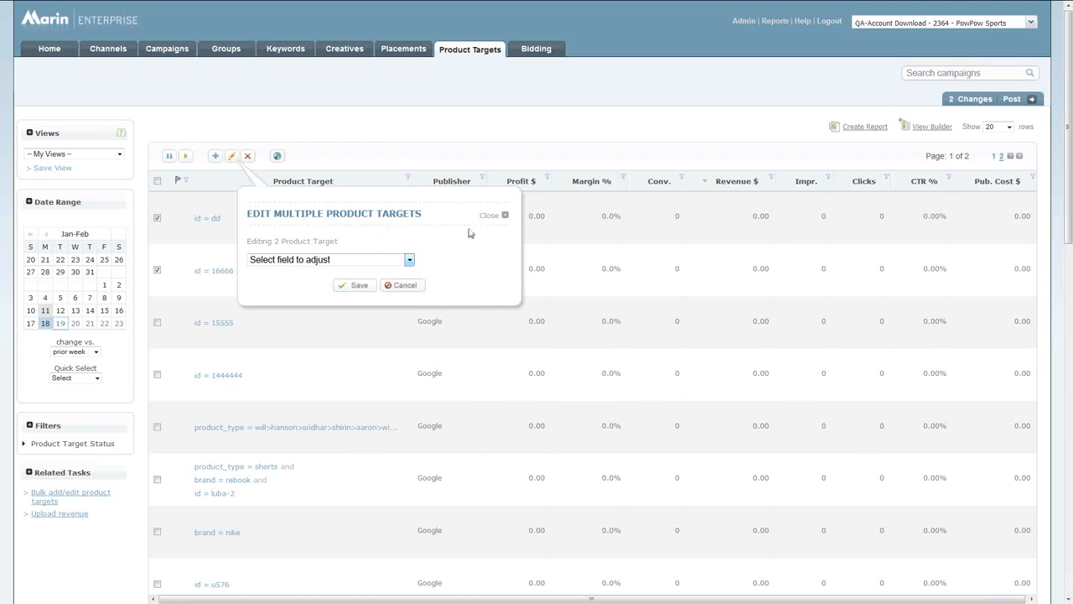
{"action": "left_click", "coordinate": [505, 216]}
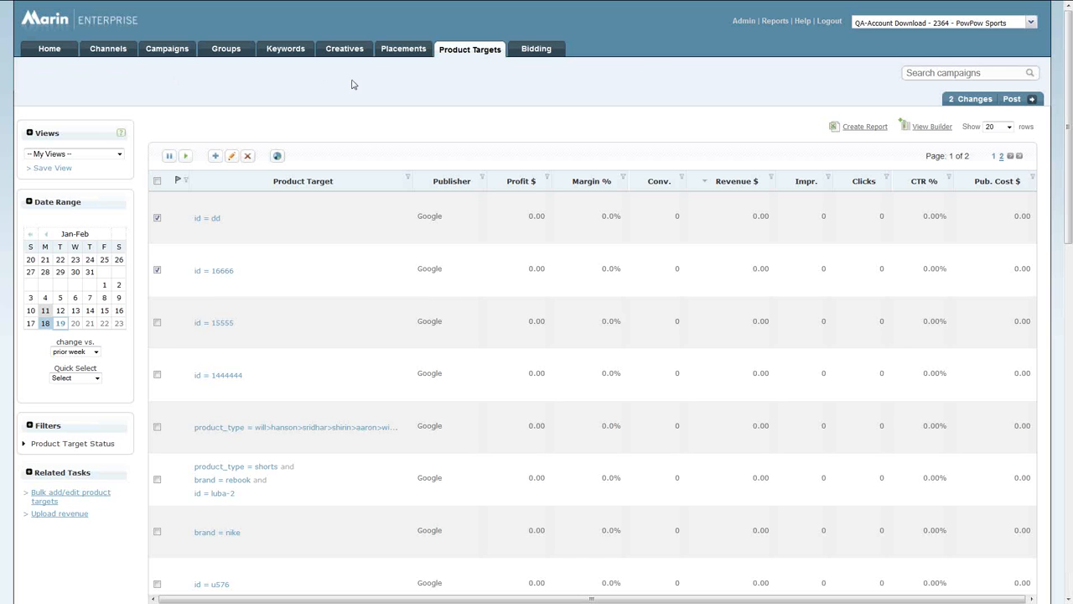
Open the admin URL Builder settings for product targets and enlarge the required parameters field to read it in full.
{"action": "left_click", "coordinate": [737, 22]}
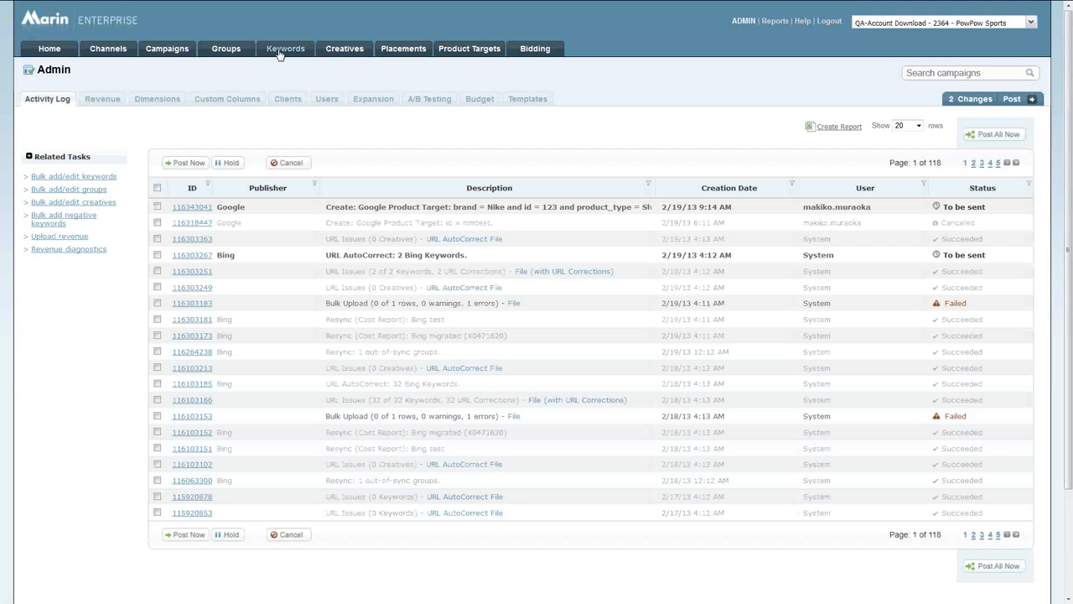
{"action": "left_click", "coordinate": [113, 105]}
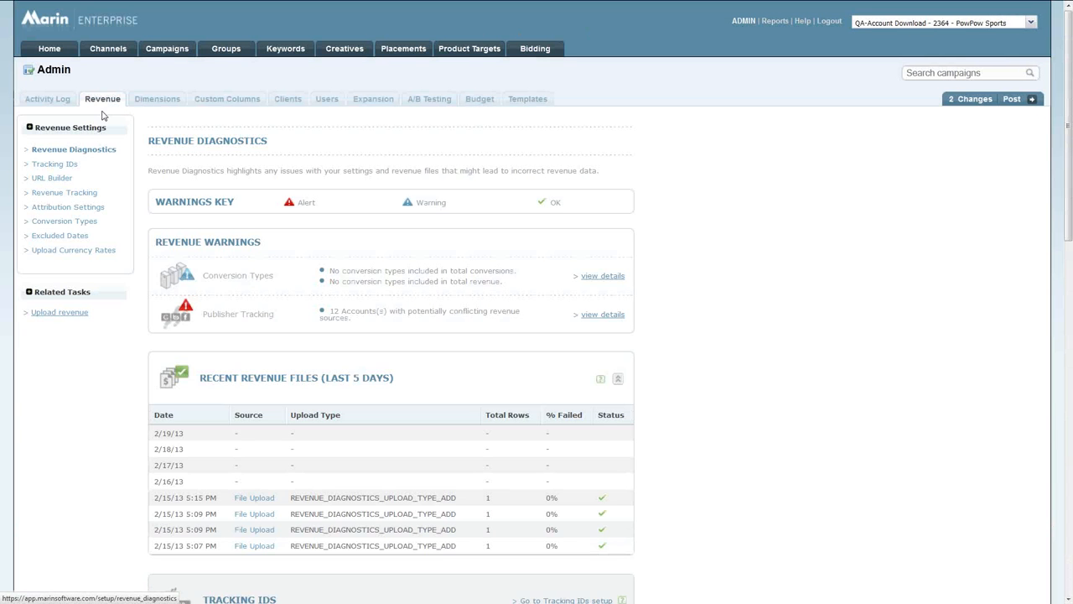
{"action": "left_click", "coordinate": [52, 178]}
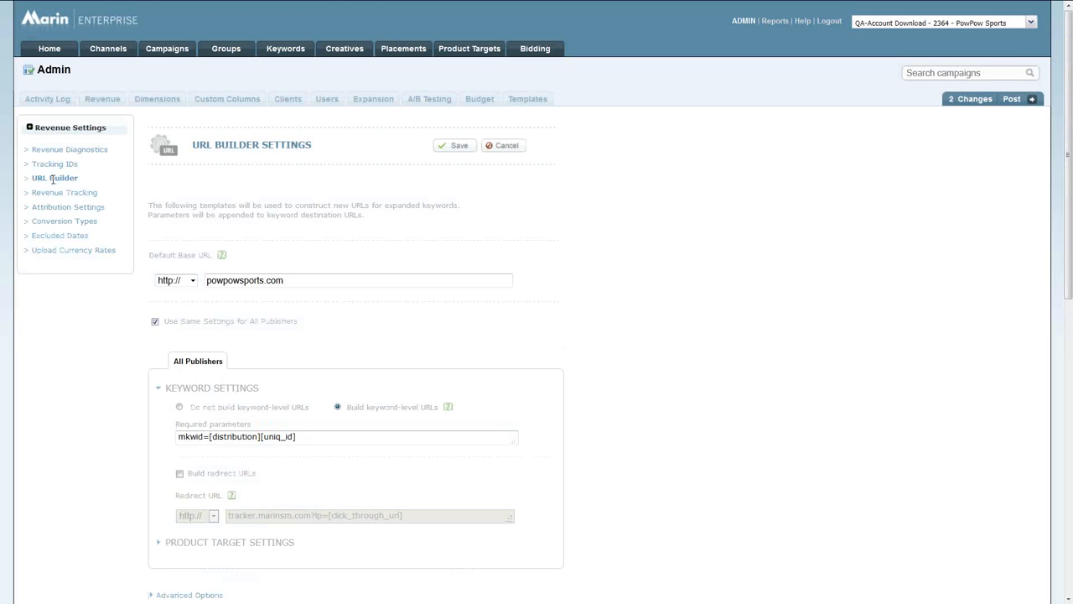
{"action": "scroll", "coordinate": [50, 329], "scroll_direction": "down", "scroll_amount": 2}
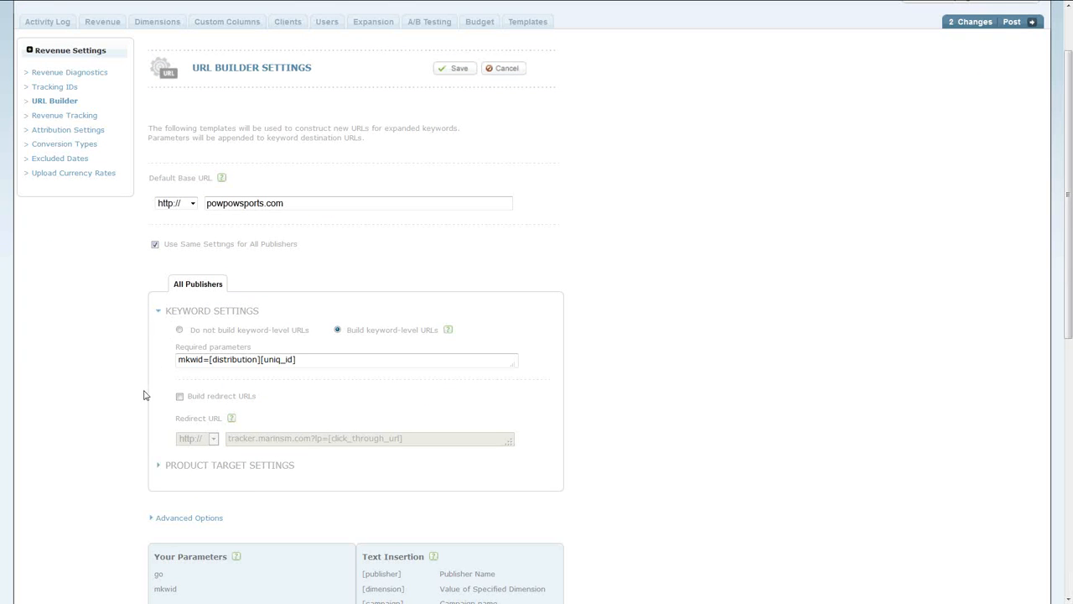
{"action": "left_click", "coordinate": [183, 472]}
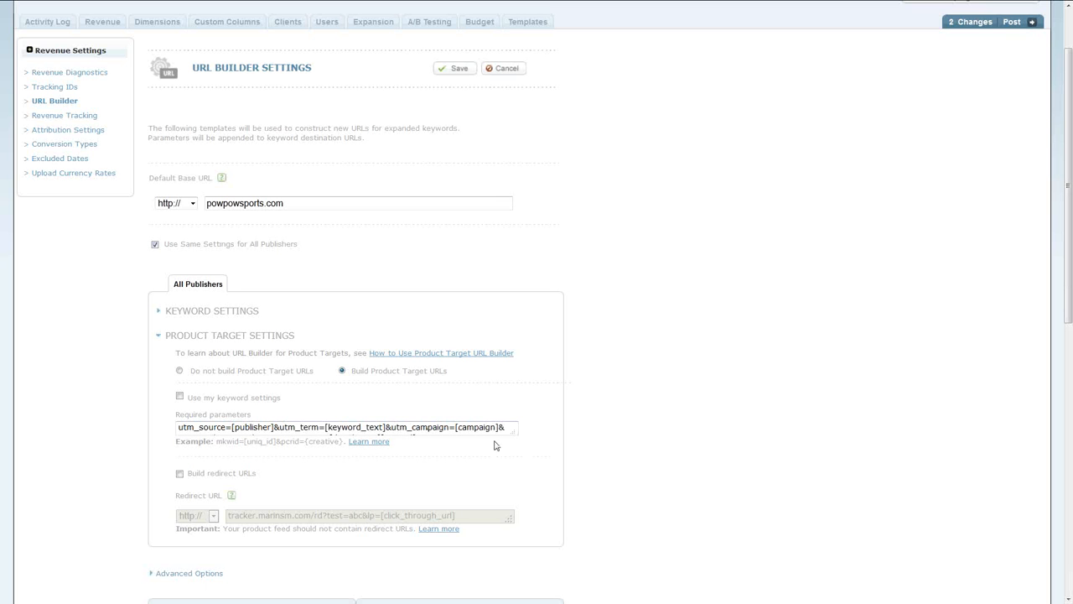
{"action": "left_click_drag", "start_coordinate": [510, 431], "coordinate": [514, 456]}
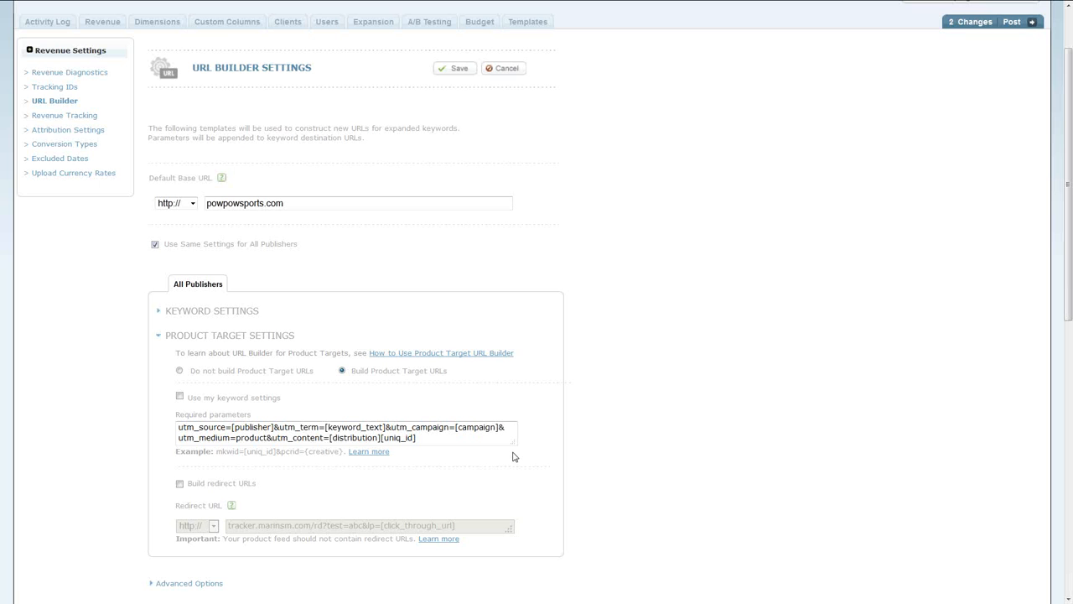
Enable building redirect URLs for product targets and highlight the [click_through_url] part of the redirect URL.
{"action": "left_click", "coordinate": [180, 485]}
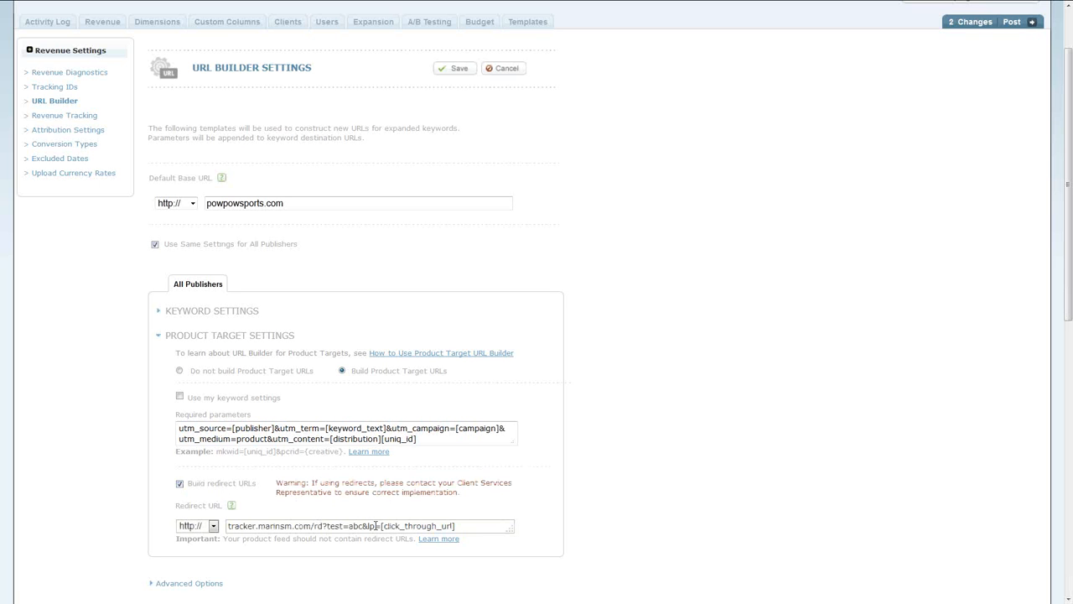
{"action": "left_click_drag", "start_coordinate": [381, 526], "coordinate": [473, 526]}
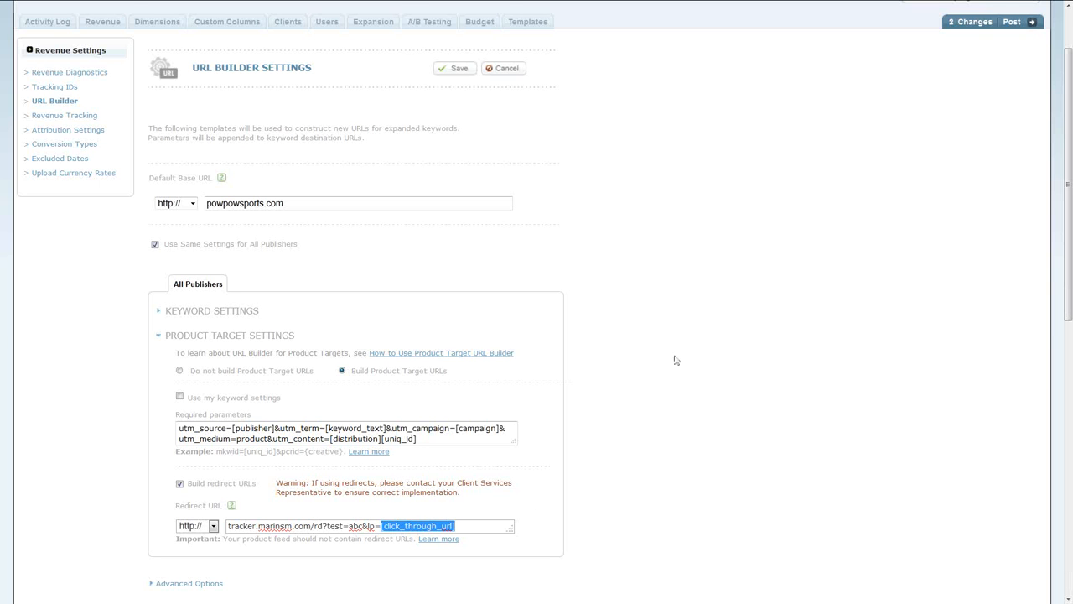
Reopen the settings of the Nike product target with id 123 through its creation entry in the activity log.
{"action": "scroll", "coordinate": [713, 327], "scroll_direction": "up", "scroll_amount": 1}
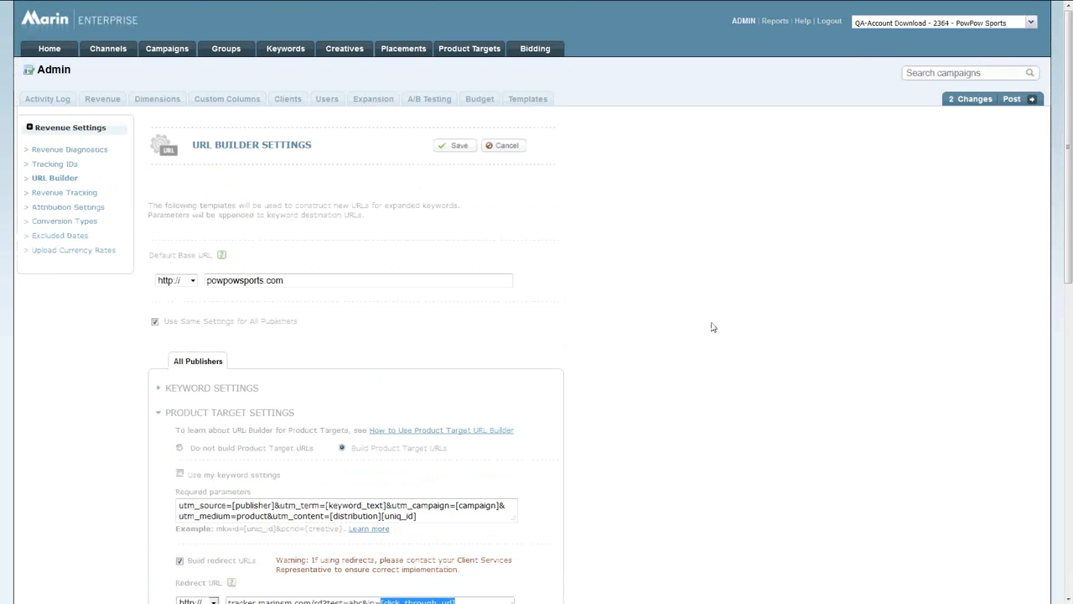
{"action": "left_click", "coordinate": [60, 101]}
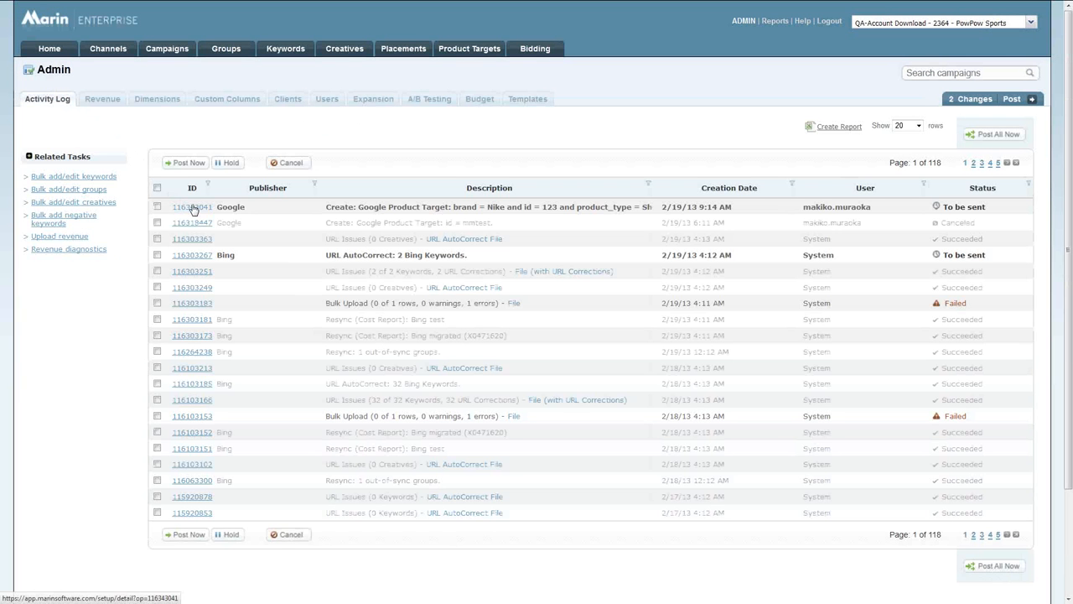
{"action": "left_click", "coordinate": [192, 207]}
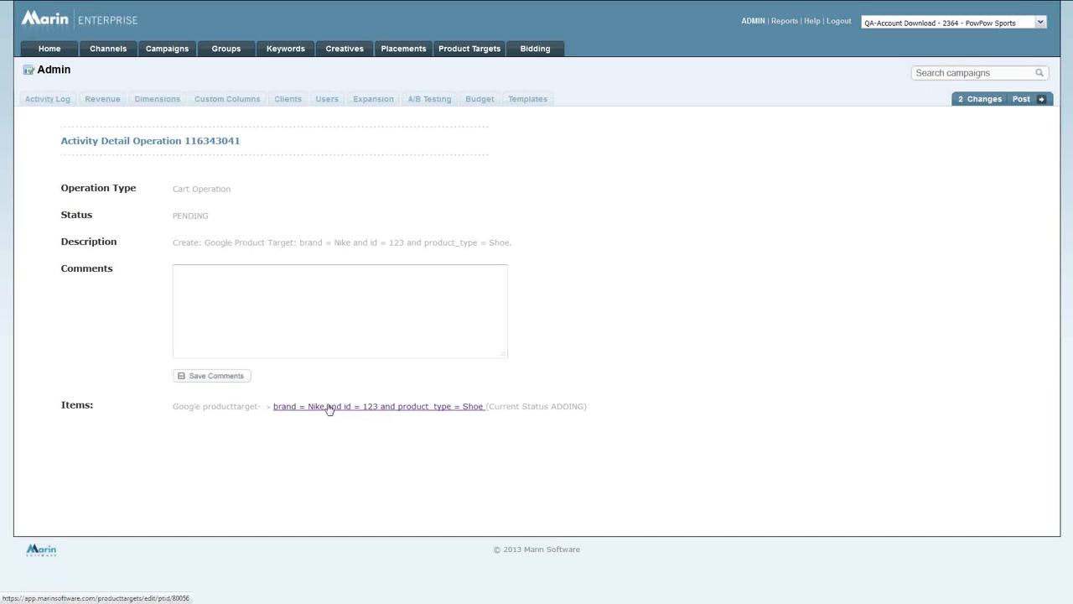
{"action": "left_click", "coordinate": [329, 407]}
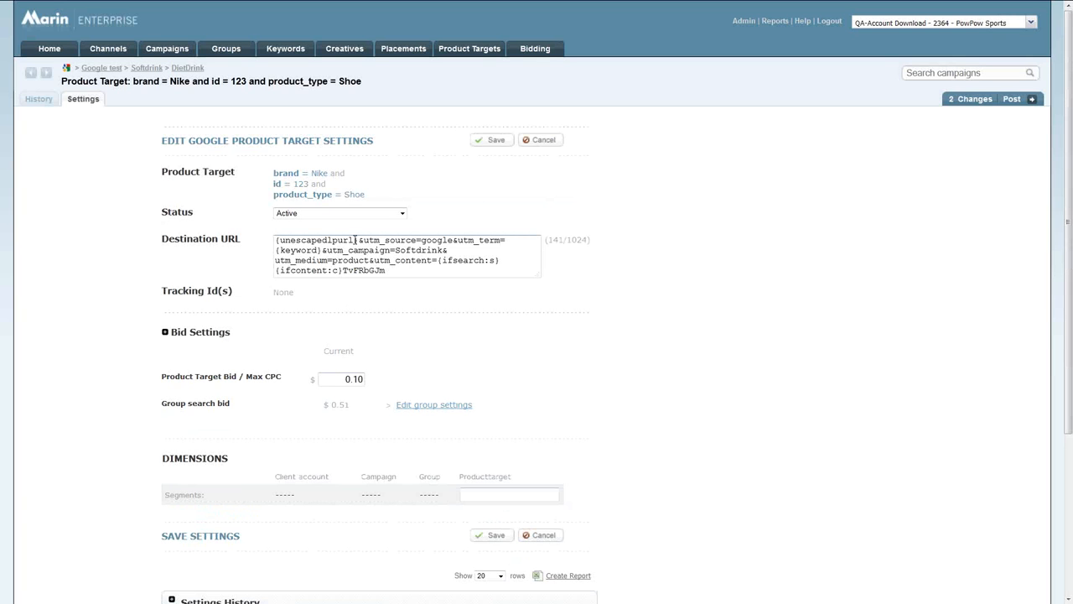
Examine the destination URL's appended utm parameters, the {unescapedlpurl} placeholder and the ampersand that joins them.
{"action": "left_click_drag", "start_coordinate": [363, 240], "coordinate": [510, 267]}
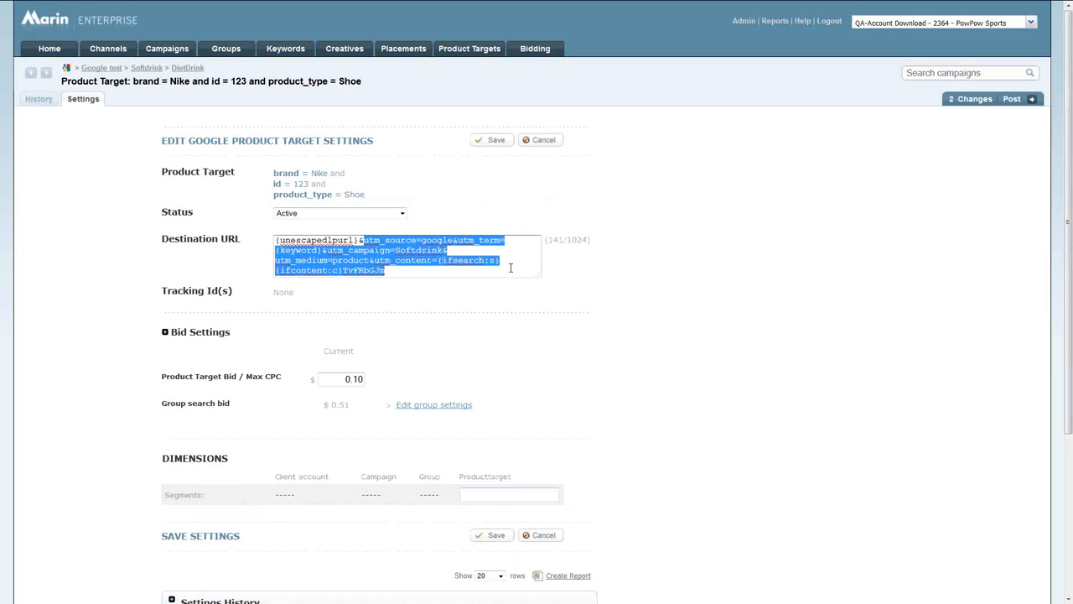
{"action": "left_click", "coordinate": [281, 239]}
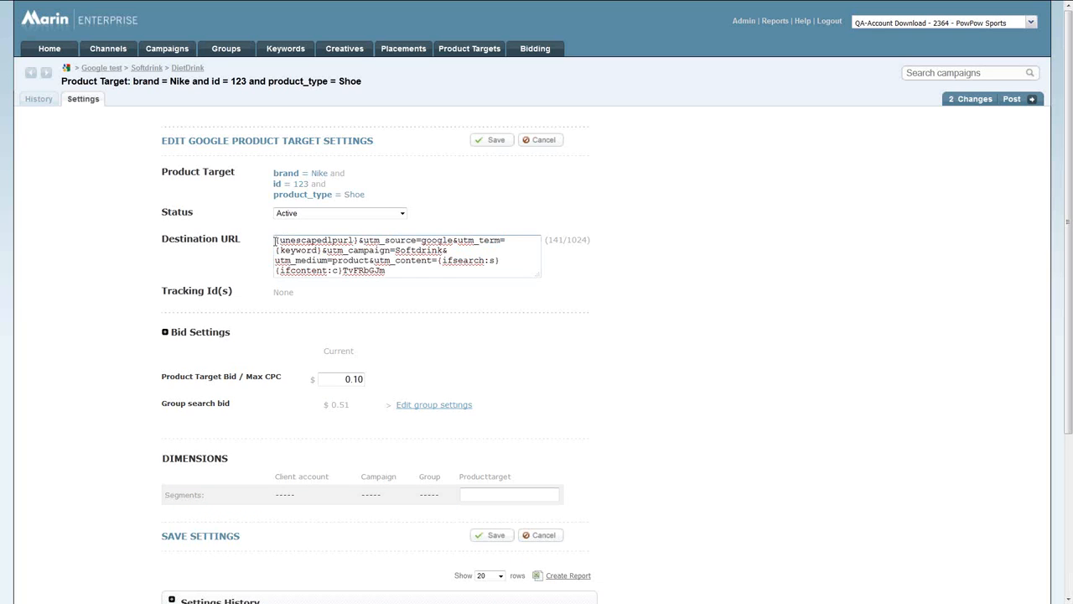
{"action": "left_click_drag", "start_coordinate": [284, 239], "coordinate": [361, 240]}
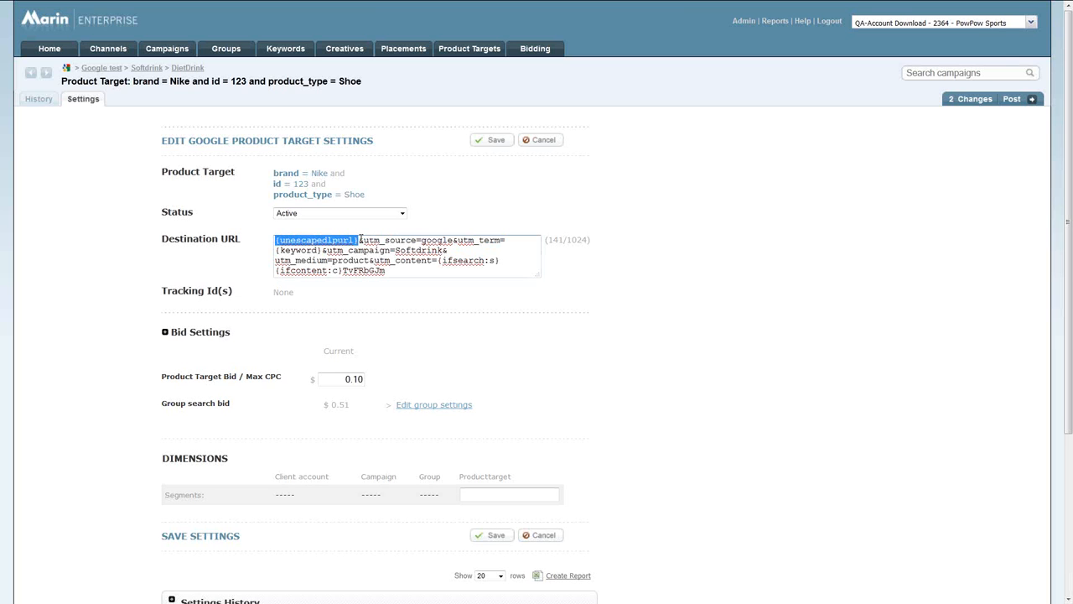
{"action": "left_click_drag", "start_coordinate": [363, 240], "coordinate": [360, 240]}
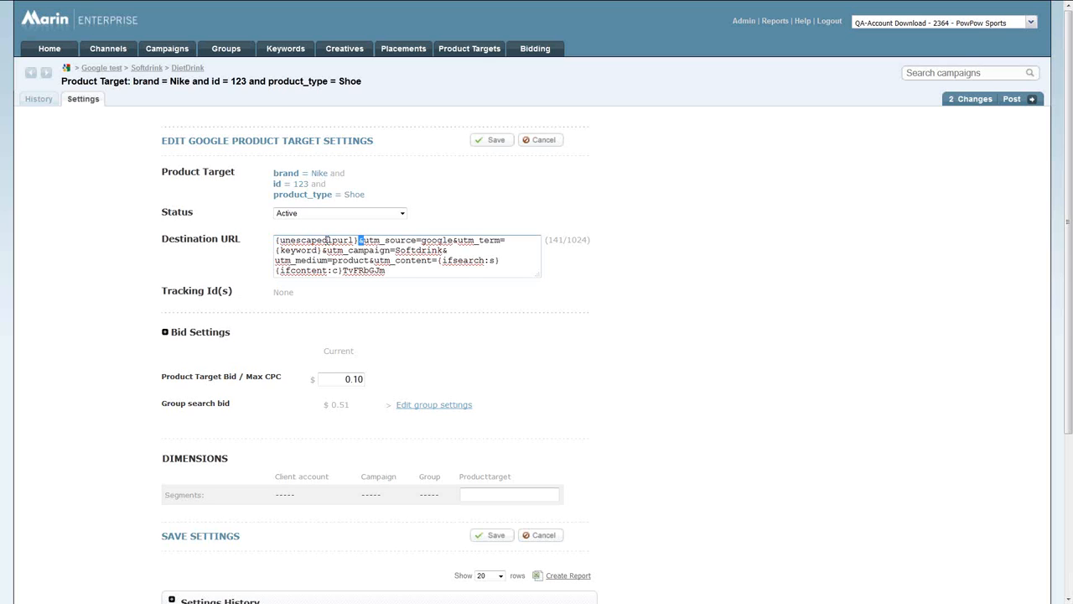
{"action": "left_click", "coordinate": [399, 270]}
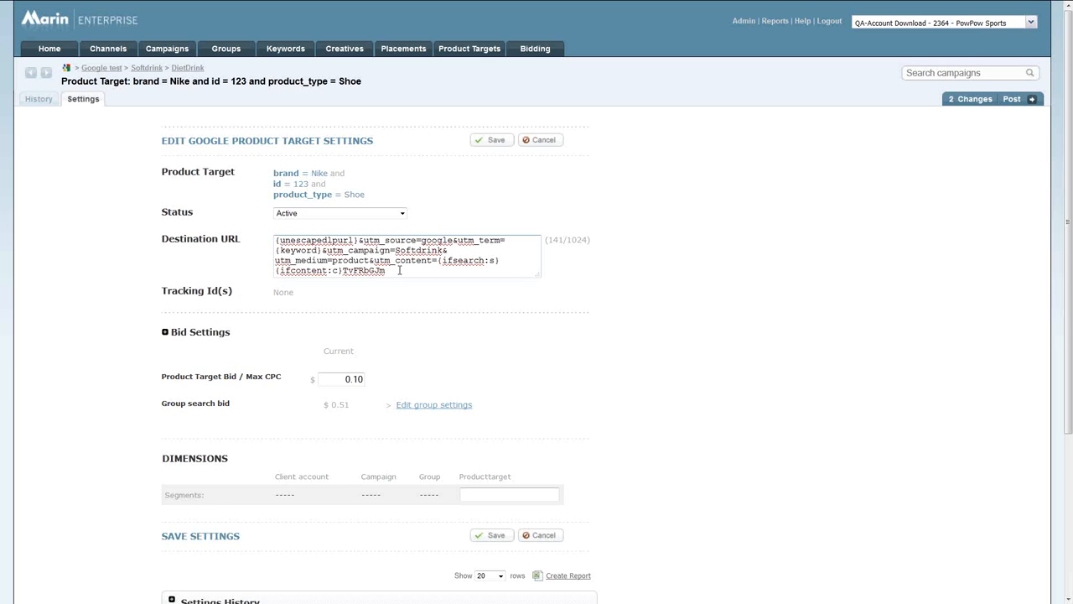
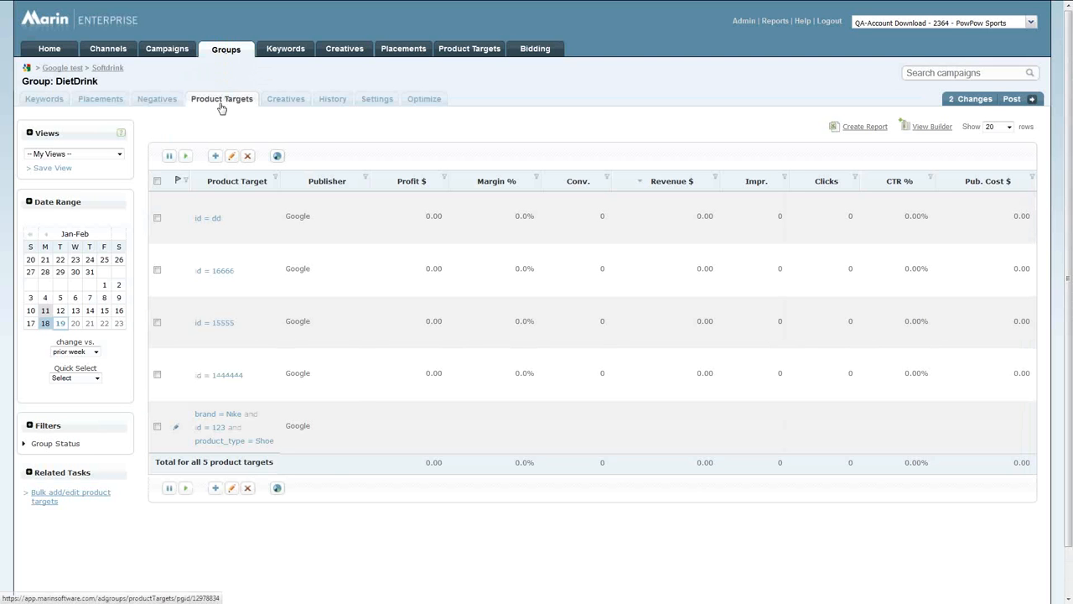
Check the DietDrink group's creatives and product targets, and open the overview of all product targets in the account.
{"action": "left_click", "coordinate": [285, 99]}
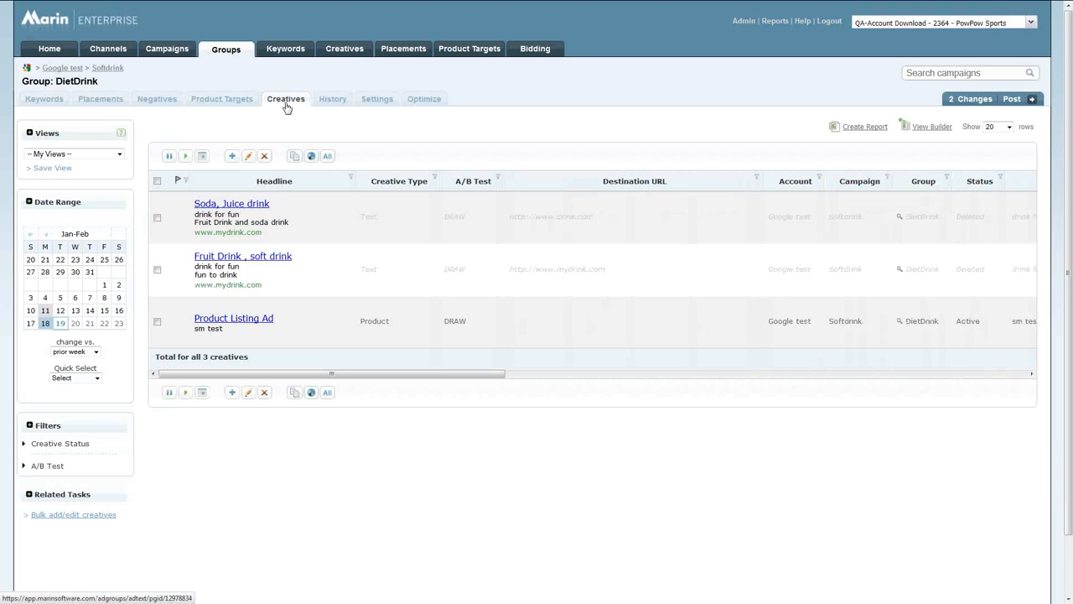
{"action": "left_click", "coordinate": [242, 104]}
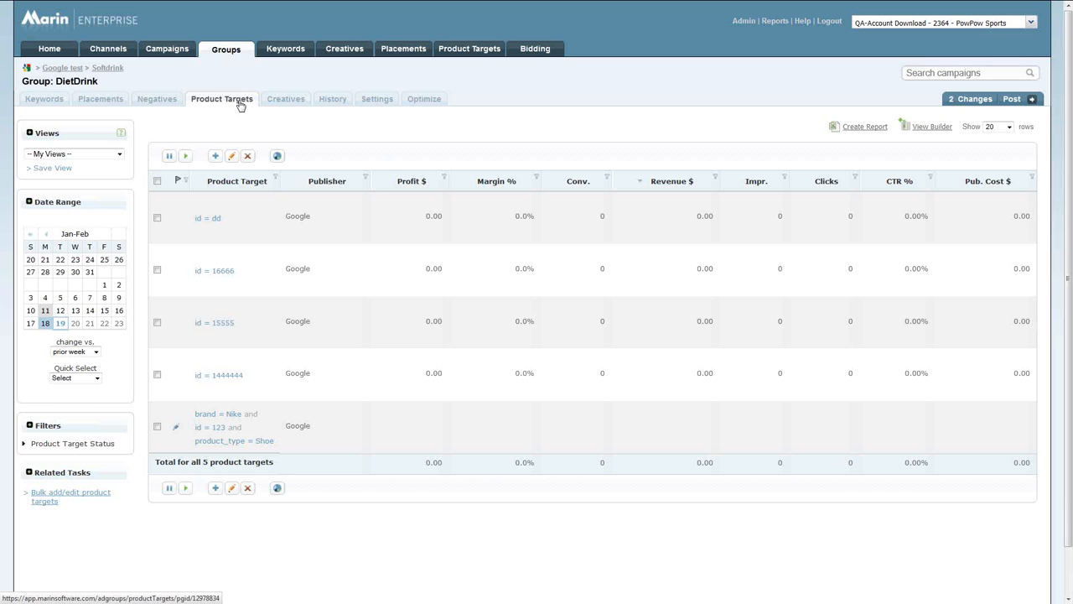
{"action": "left_click", "coordinate": [460, 52]}
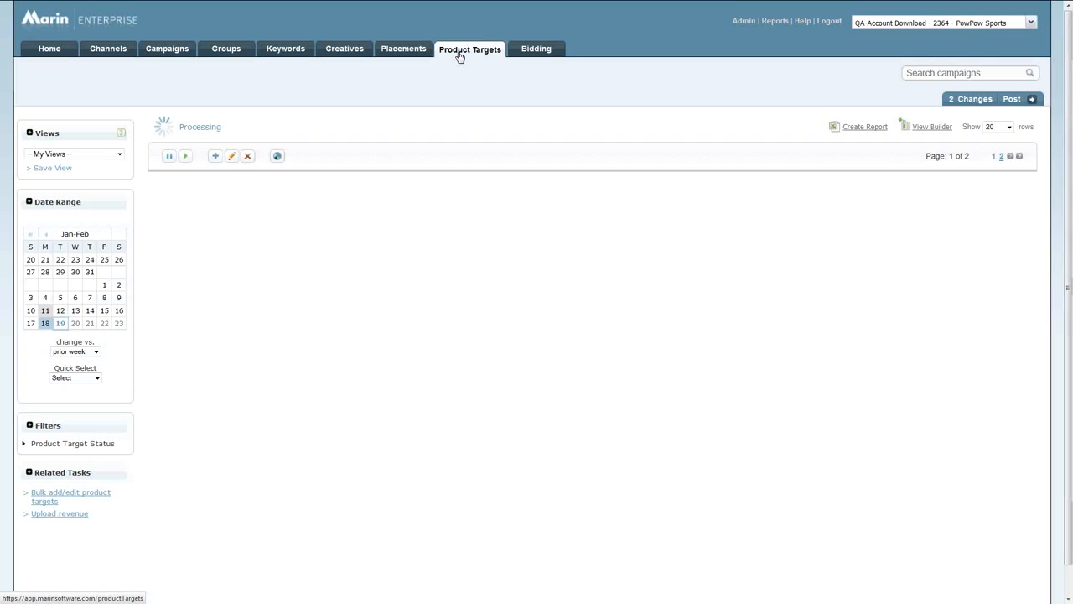
{"action": "left_click", "coordinate": [278, 158]}
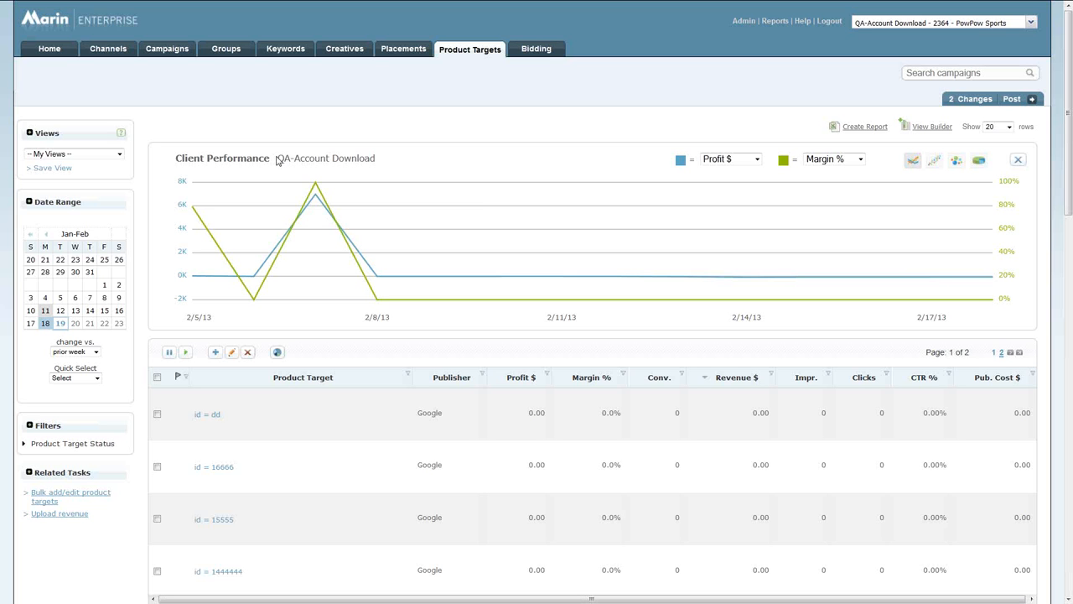
Add the Hist. QS column to the published keywords view, place it between Status and Publisher, and save the view.
{"action": "left_click", "coordinate": [286, 49]}
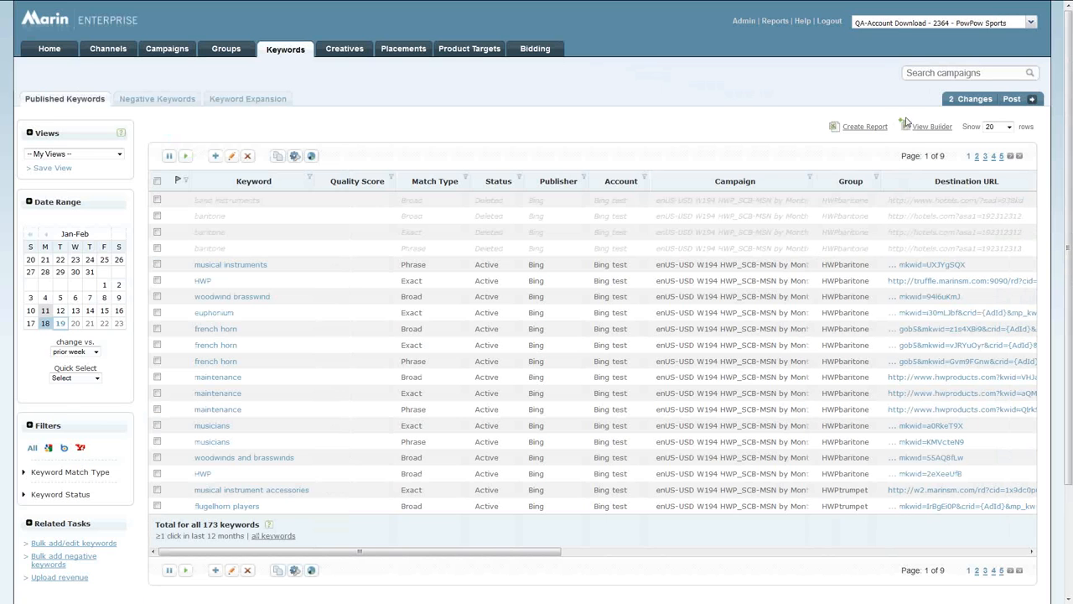
{"action": "left_click", "coordinate": [929, 127]}
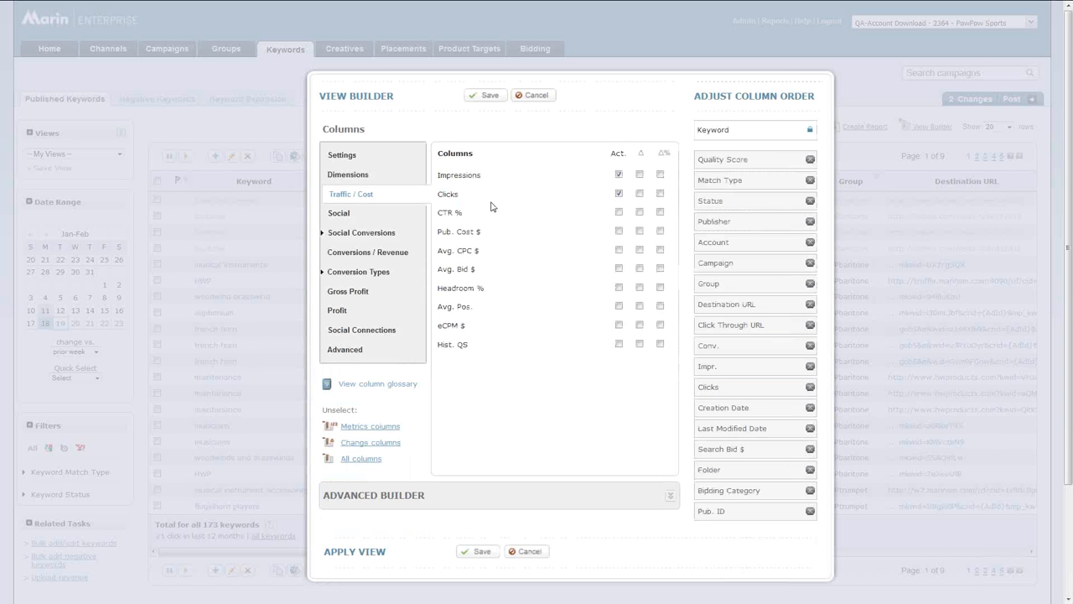
{"action": "mouse_move", "coordinate": [457, 352]}
{"action": "left_click", "coordinate": [619, 344]}
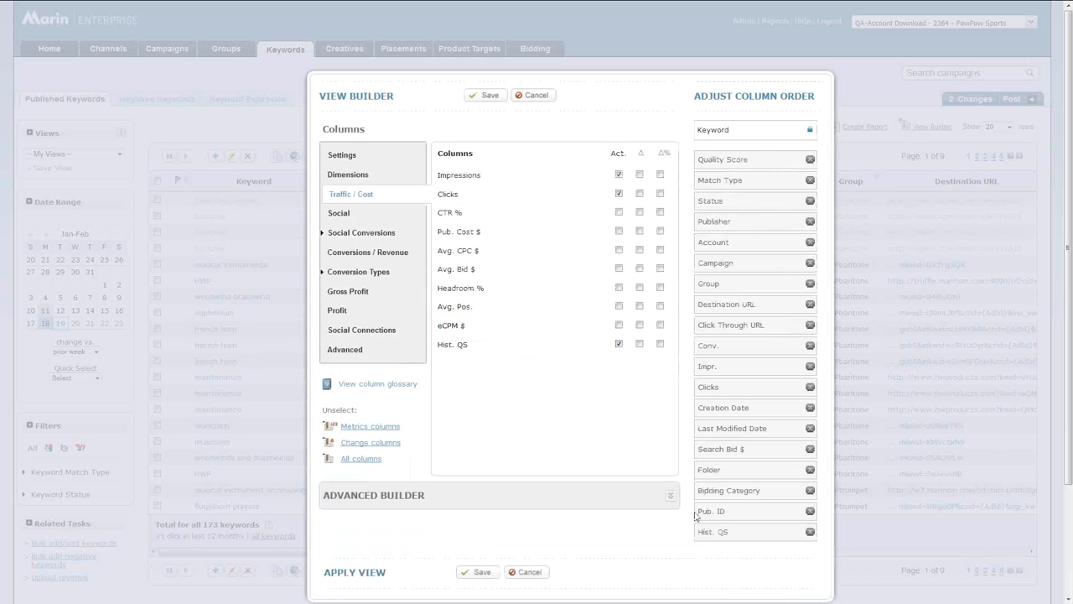
{"action": "left_click_drag", "start_coordinate": [707, 531], "coordinate": [710, 221]}
{"action": "left_click", "coordinate": [478, 97]}
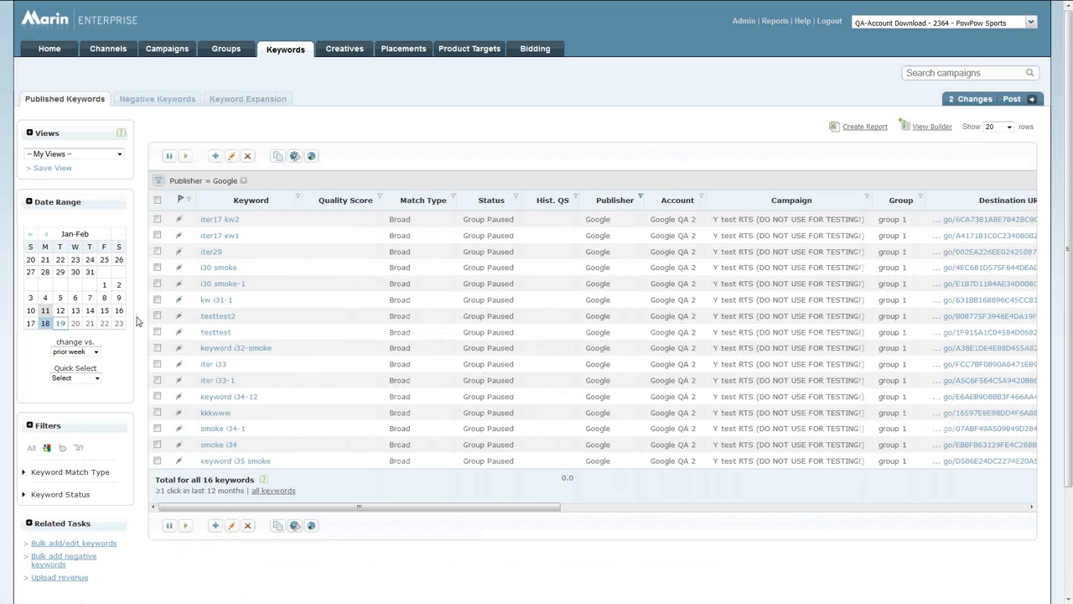
Select the iter17 kw2 keyword, look through the fields available for editing, and close the edit dialog without saving.
{"action": "left_click", "coordinate": [158, 219]}
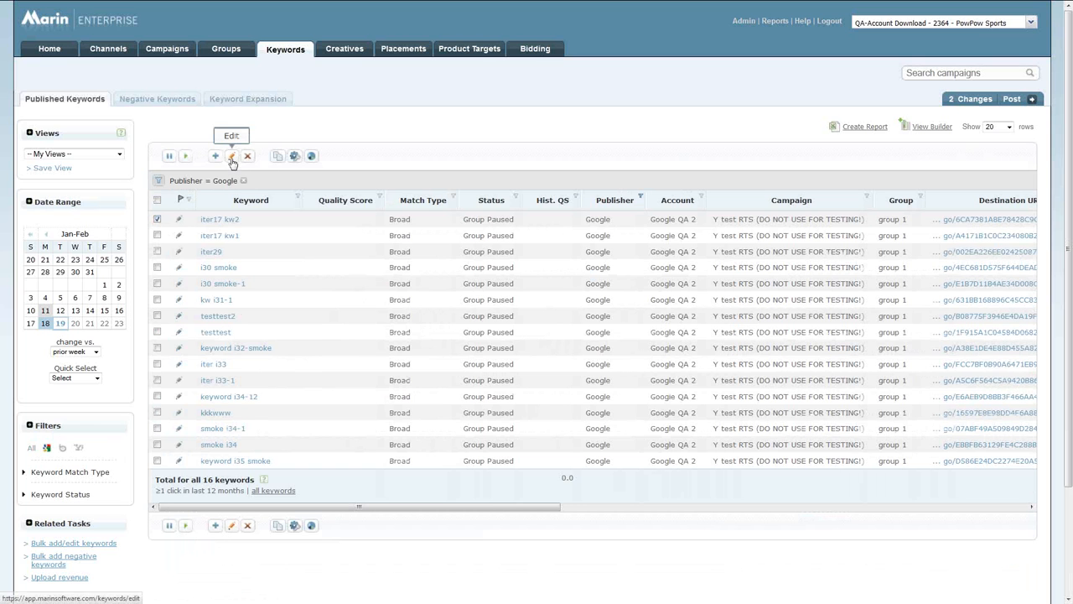
{"action": "left_click", "coordinate": [232, 156]}
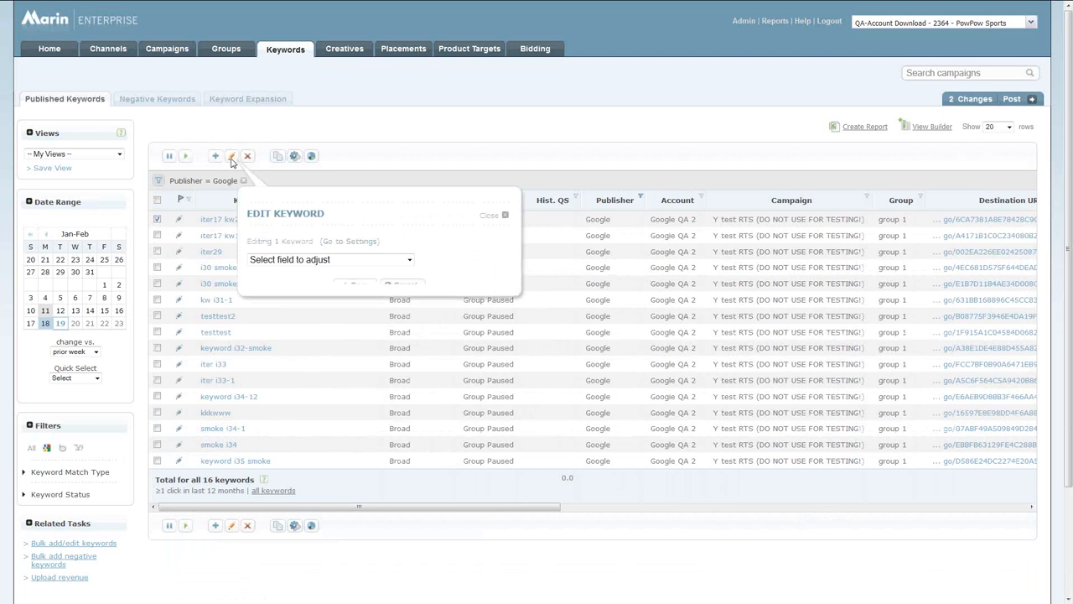
{"action": "left_click", "coordinate": [308, 260]}
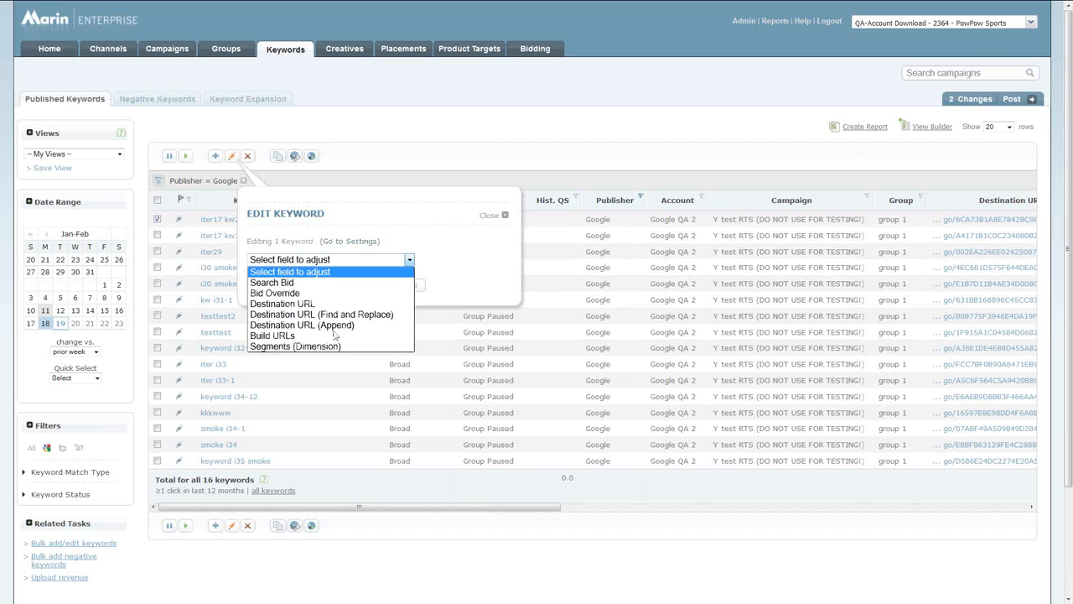
{"action": "left_click", "coordinate": [505, 215]}
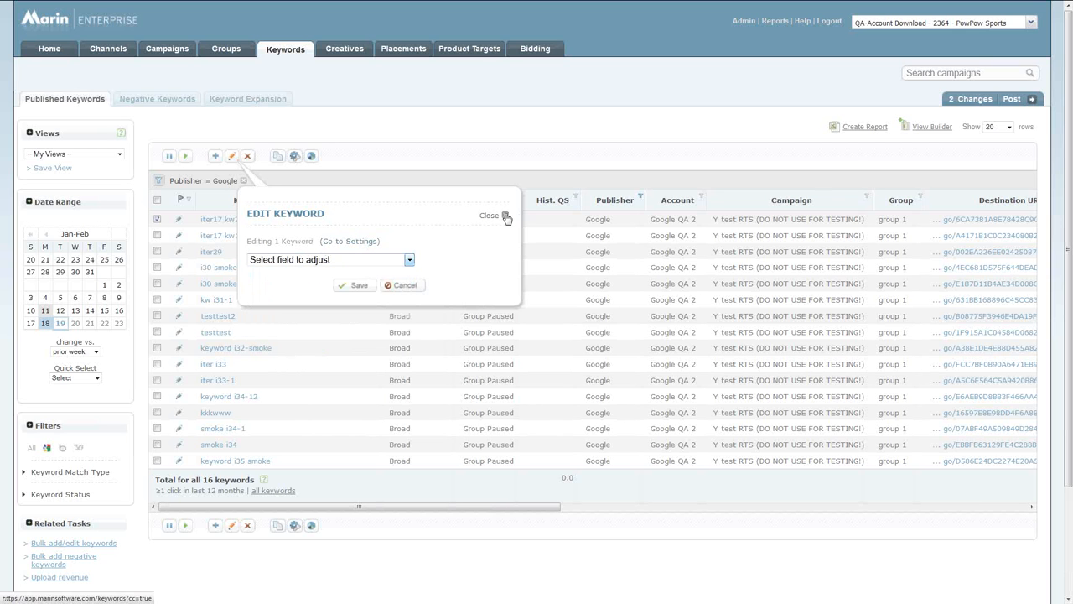
{"action": "left_click", "coordinate": [406, 285]}
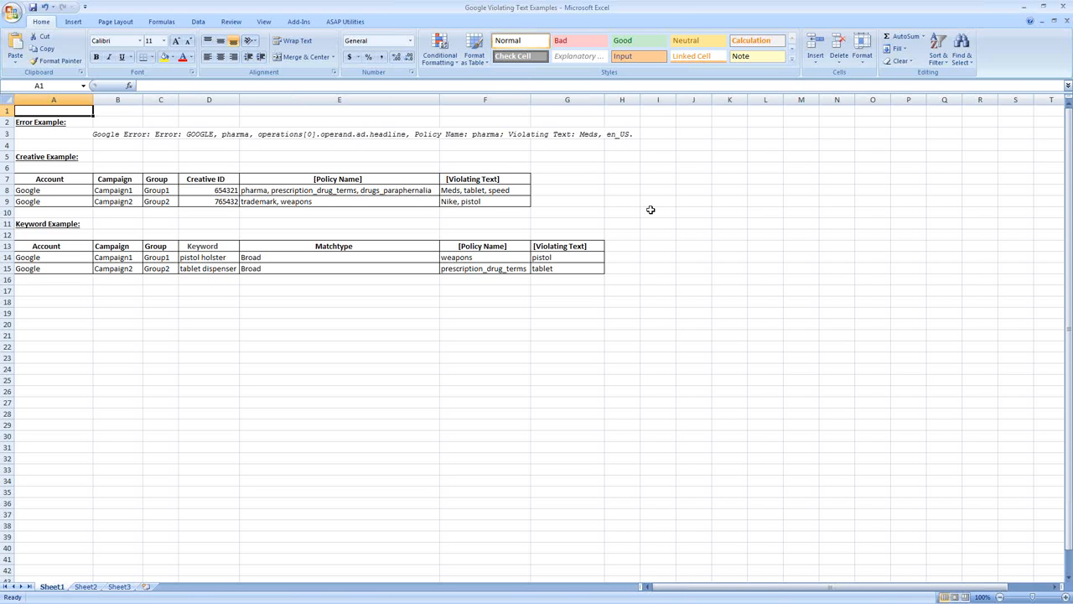
In the Google Violating Text Examples workbook in Excel, highlight the error example's policy name and violating text, and select the first creative's policy name cell.
{"action": "left_click", "coordinate": [119, 137]}
{"action": "left_click", "coordinate": [74, 134]}
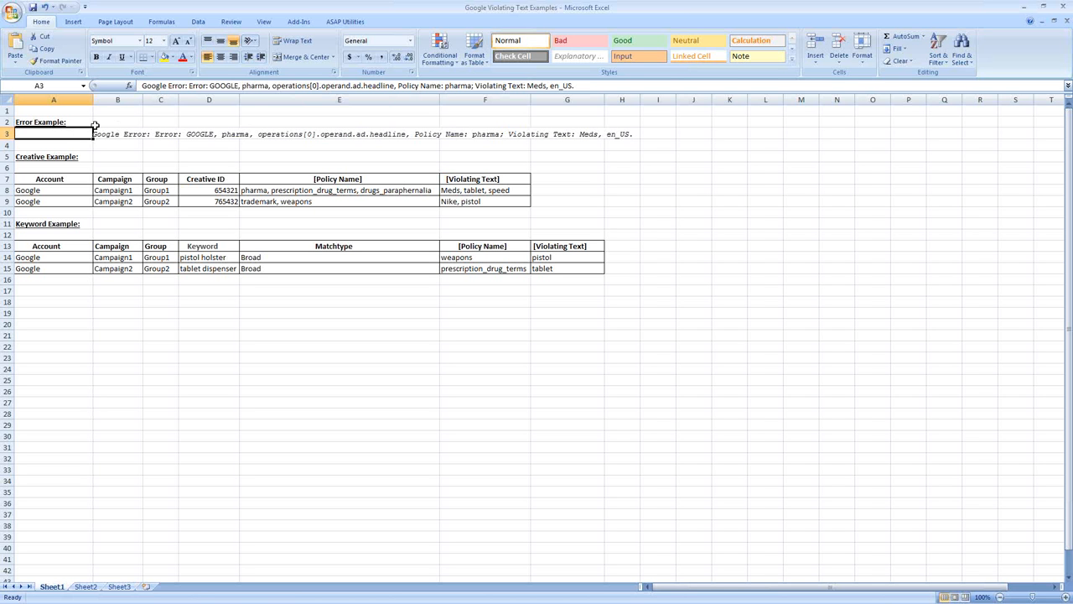
{"action": "left_click_drag", "start_coordinate": [399, 86], "coordinate": [545, 87]}
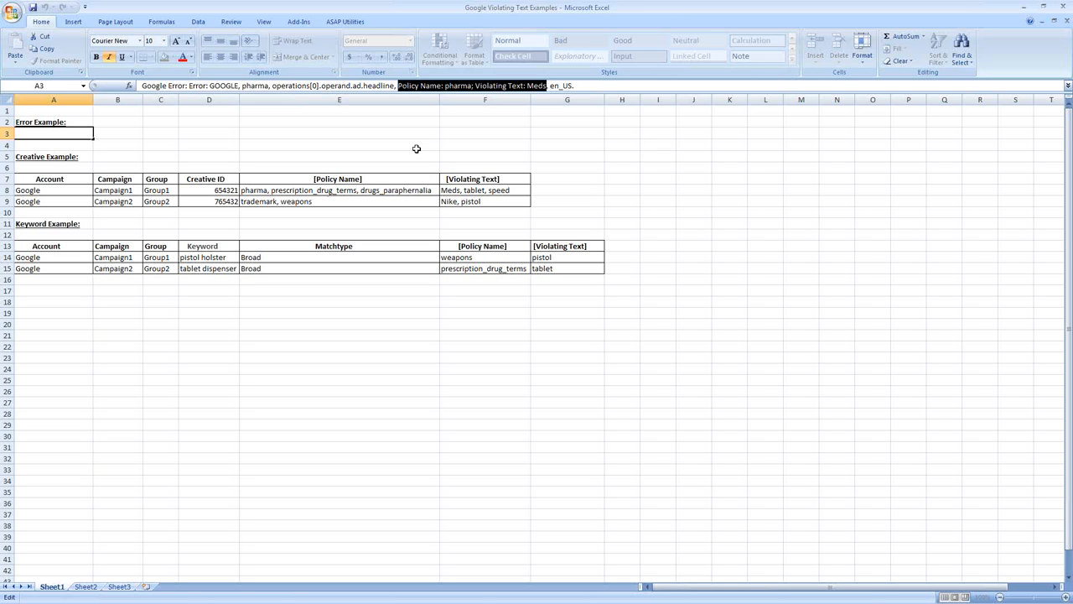
{"action": "left_click", "coordinate": [416, 149]}
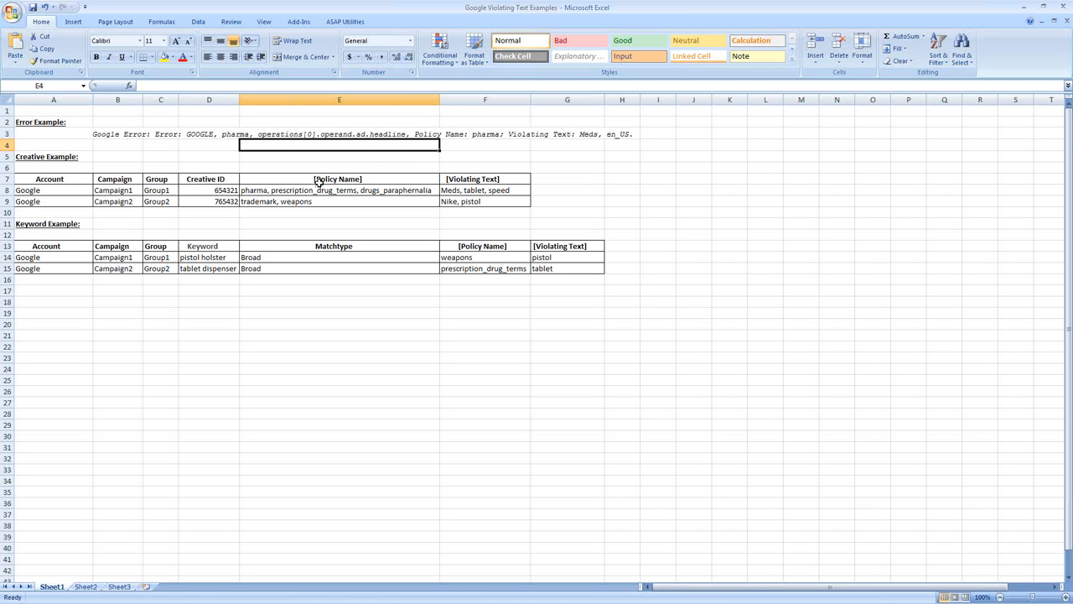
{"action": "left_click", "coordinate": [257, 192]}
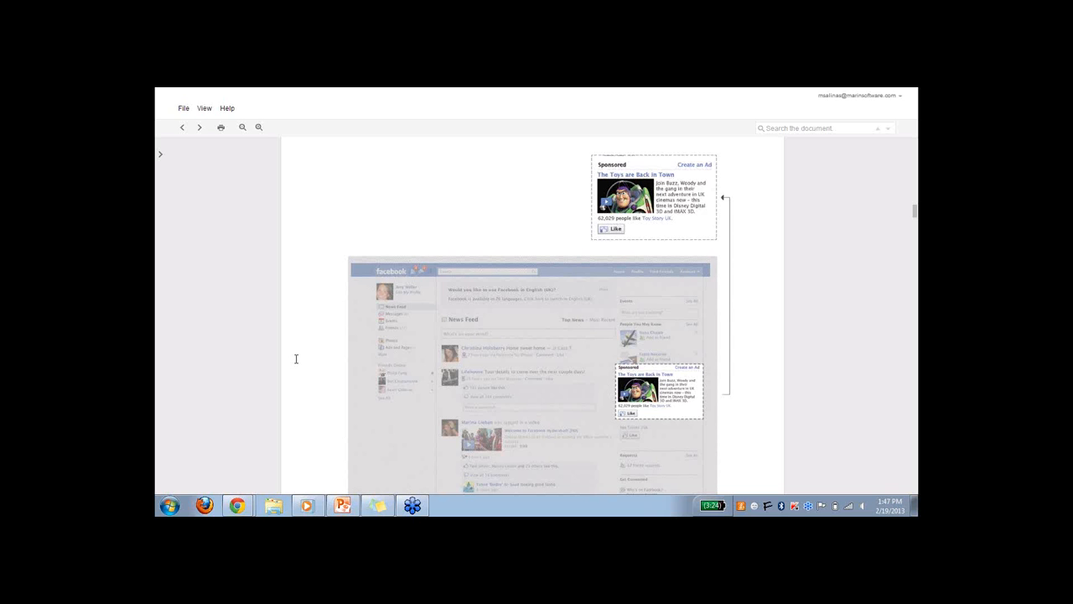
{"action": "key", "text": "Caps_Lock"}
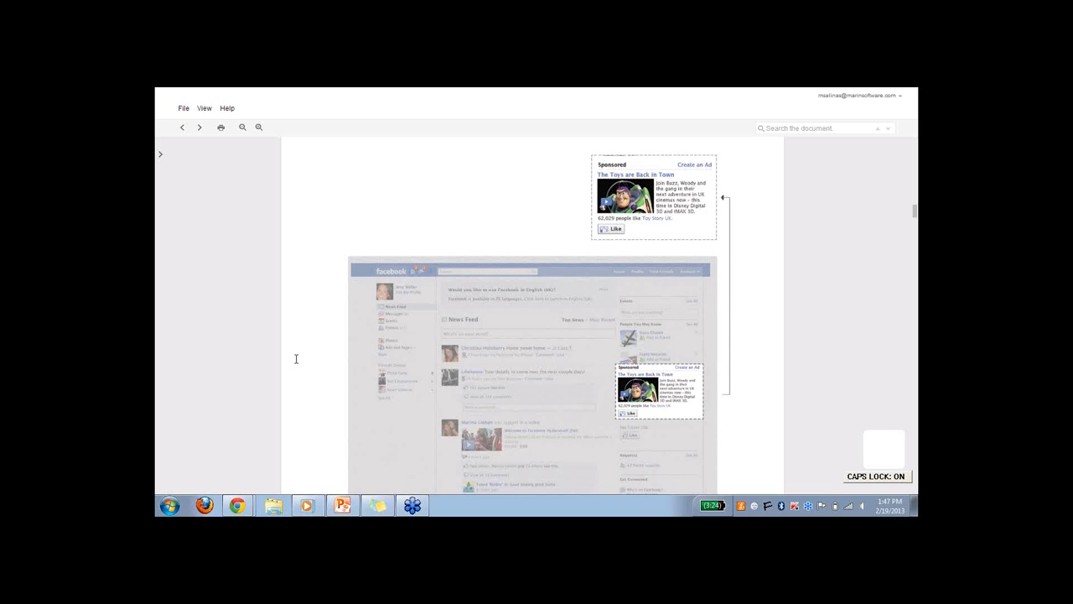
{"action": "key", "text": "Caps_Lock"}
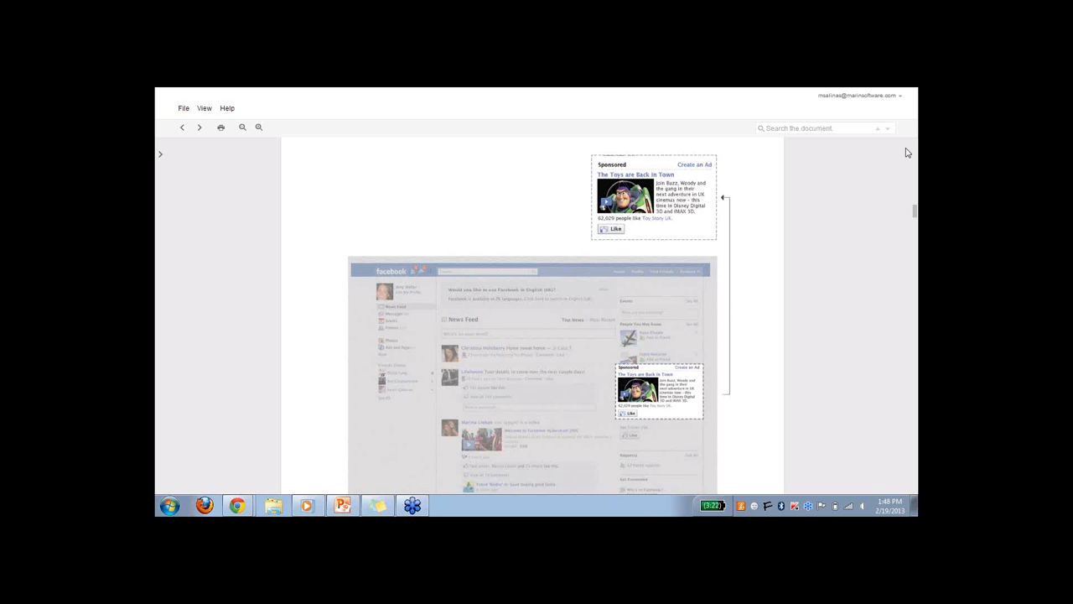
Switch from the Facebook product guide to the Marin campaign summary in the browser and show it full screen.
{"action": "key", "text": "F11"}
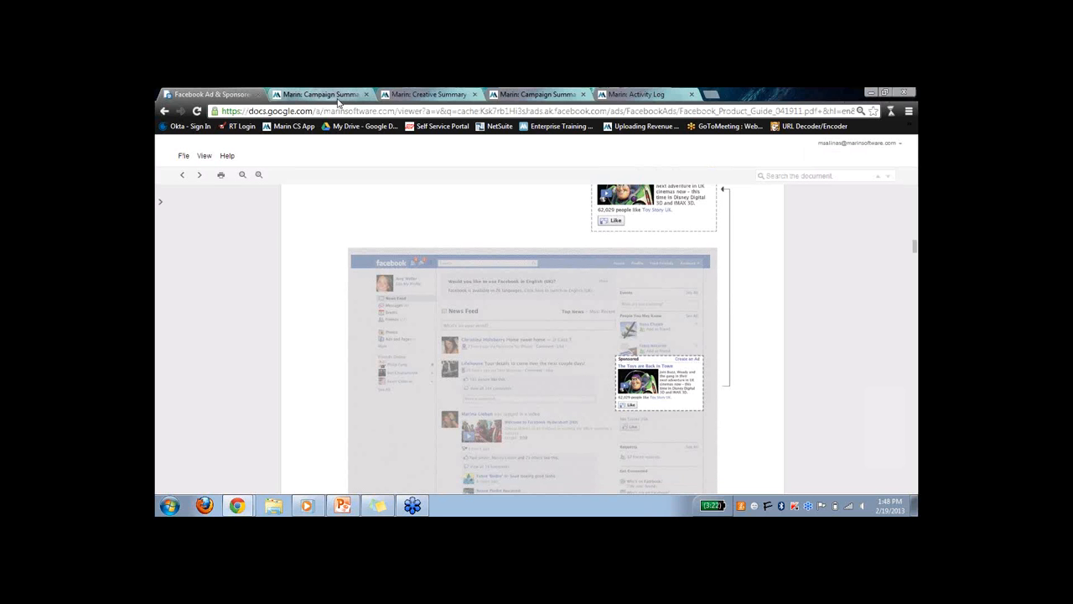
{"action": "left_click", "coordinate": [339, 99]}
{"action": "key", "text": "F11"}
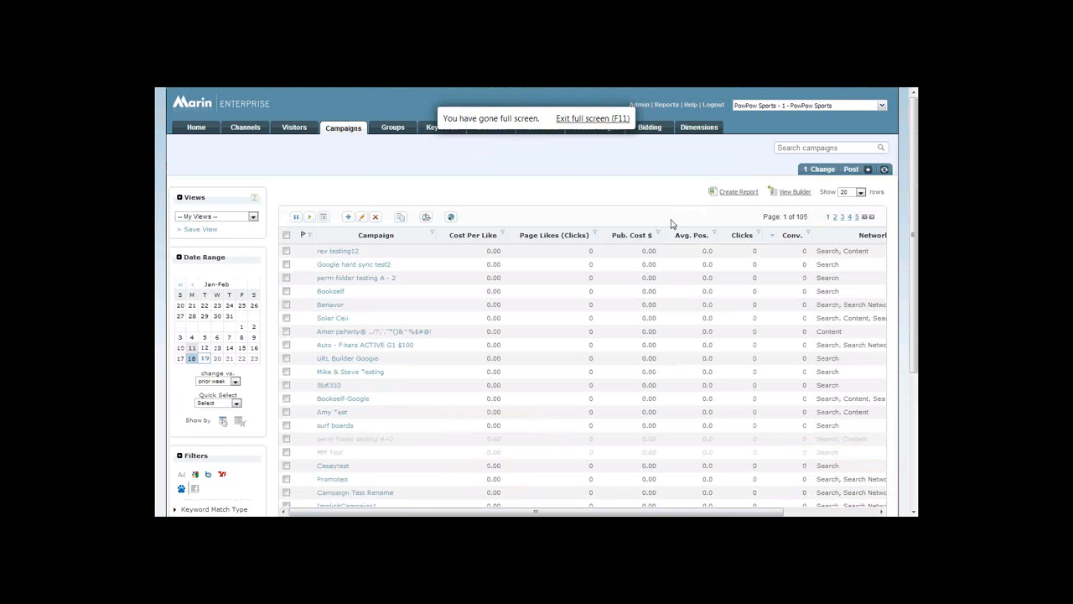
Start a new campaign named Test for the Facebook - Facebook publisher account and continue to its detailed settings.
{"action": "left_click", "coordinate": [349, 216]}
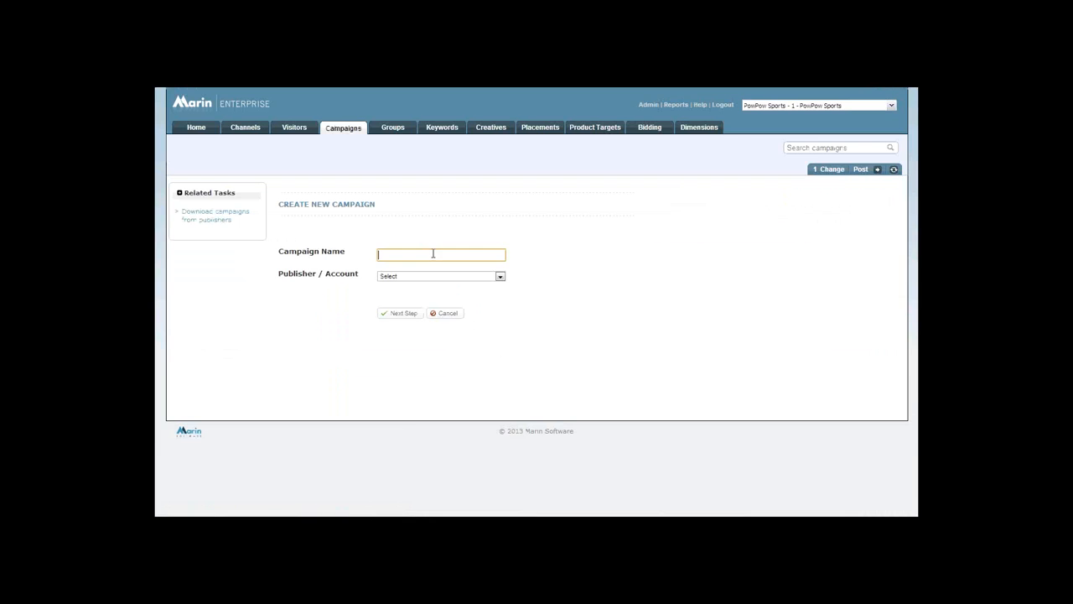
{"action": "type", "text": "Test"}
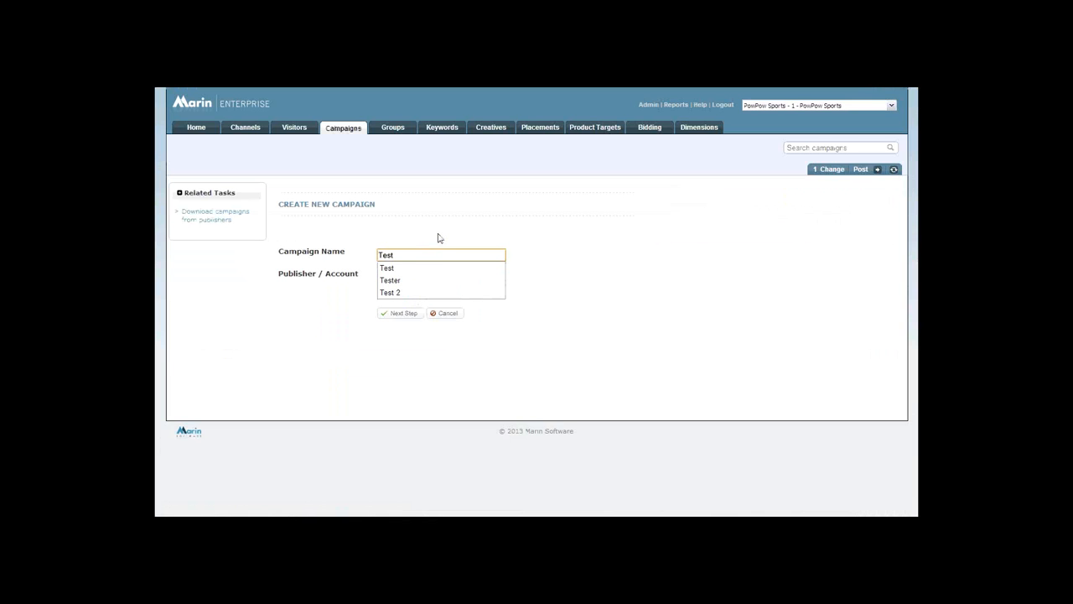
{"action": "left_click", "coordinate": [513, 253]}
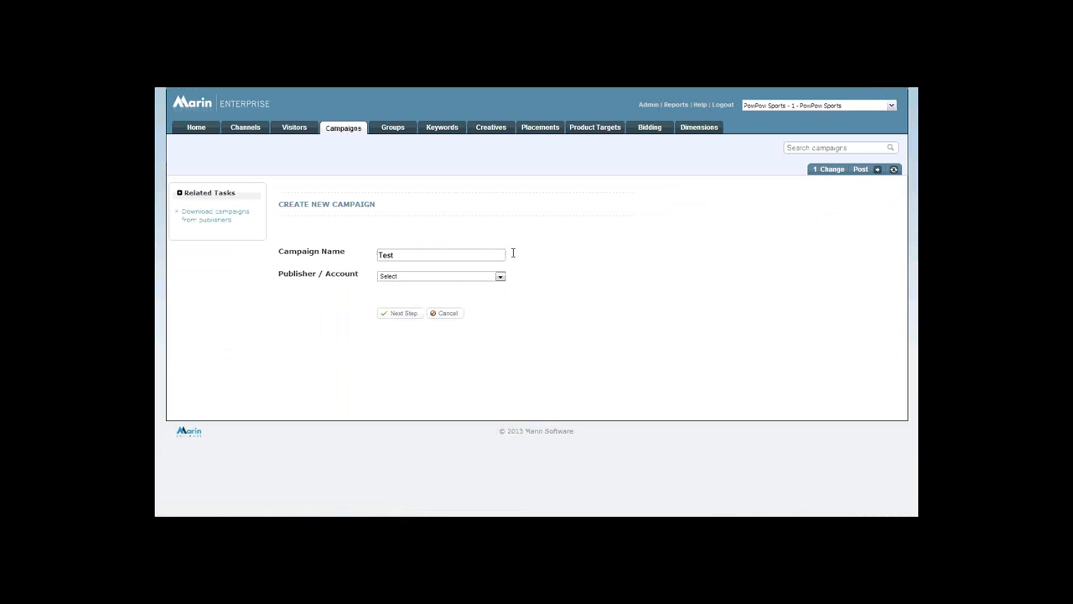
{"action": "left_click", "coordinate": [445, 277]}
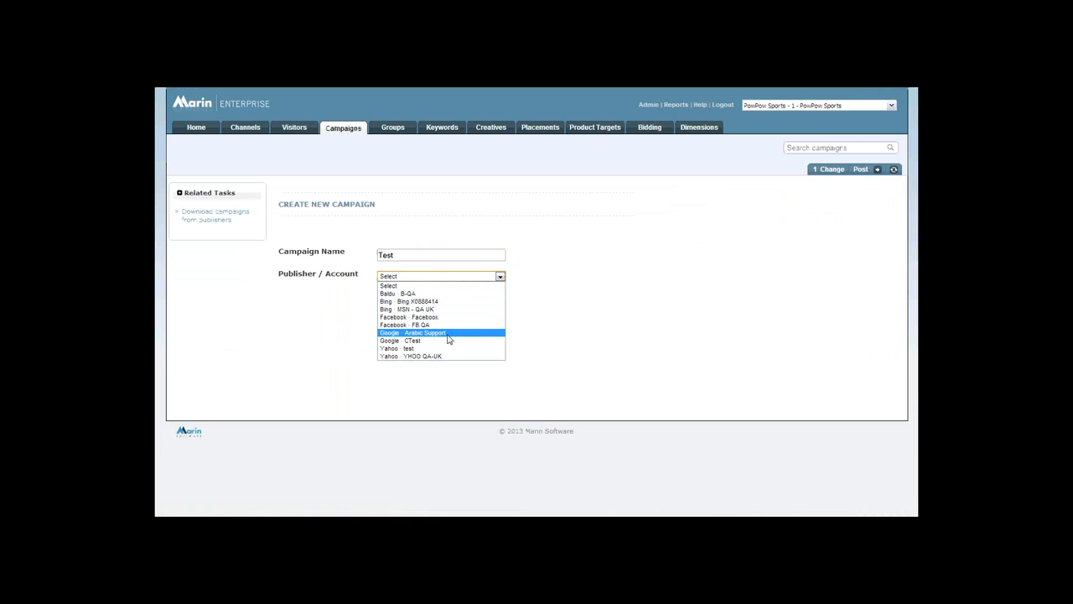
{"action": "left_click", "coordinate": [409, 317]}
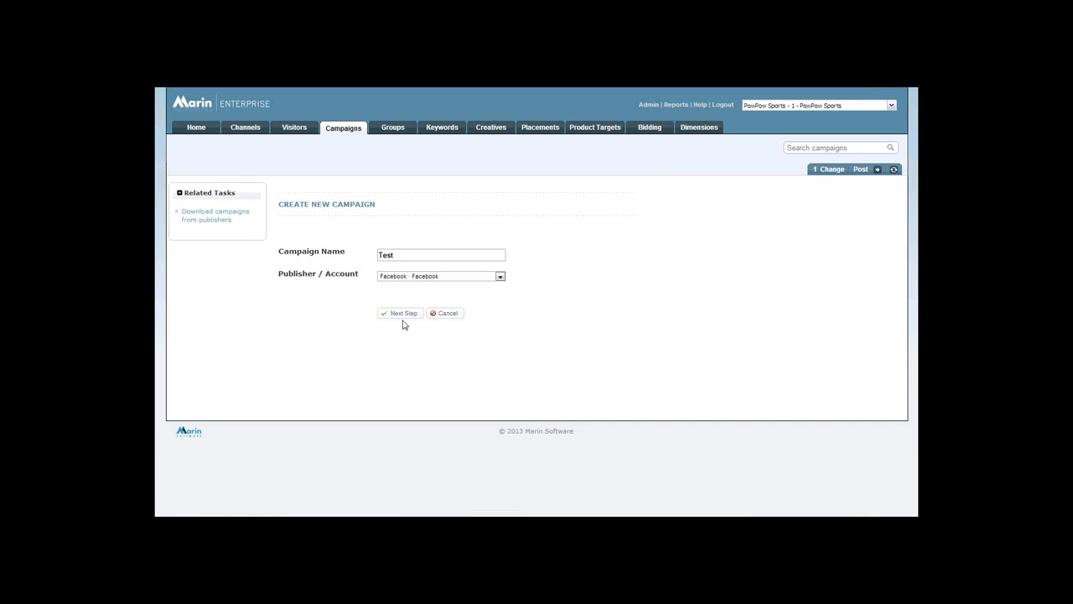
{"action": "left_click", "coordinate": [402, 315]}
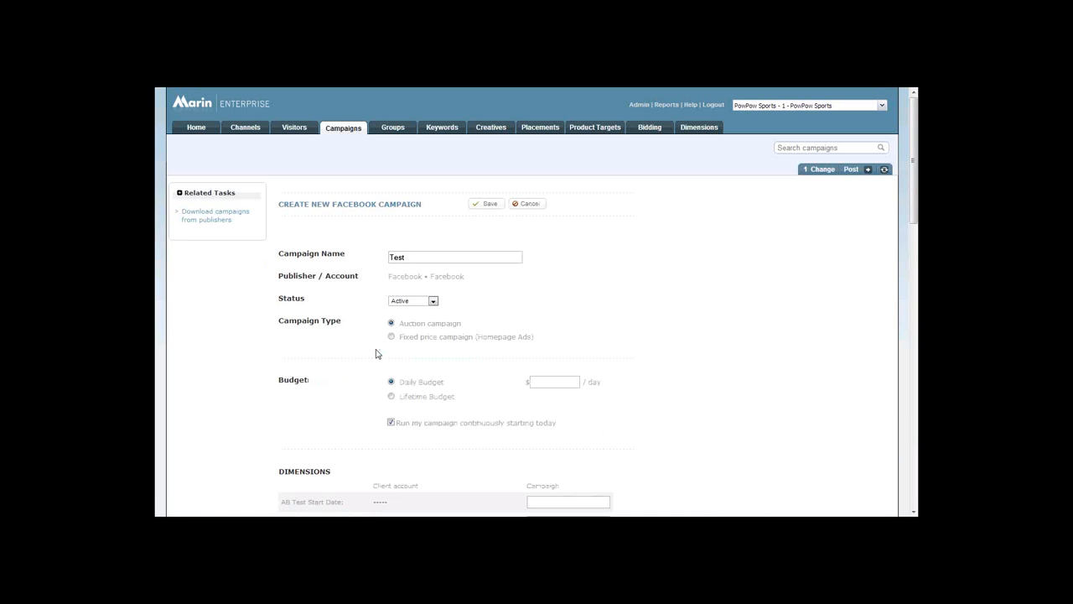
Set the campaign type to Fixed price campaign (Homepage Ads) and save United States as its country from the rates by country.
{"action": "scroll", "coordinate": [546, 310], "scroll_direction": "down", "scroll_amount": 1}
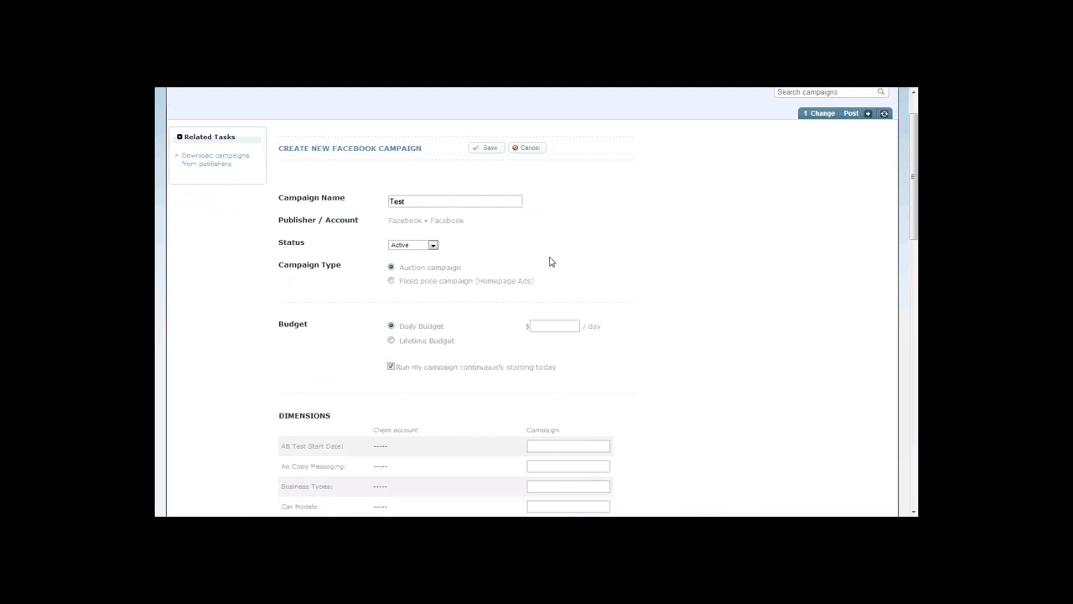
{"action": "left_click", "coordinate": [391, 282]}
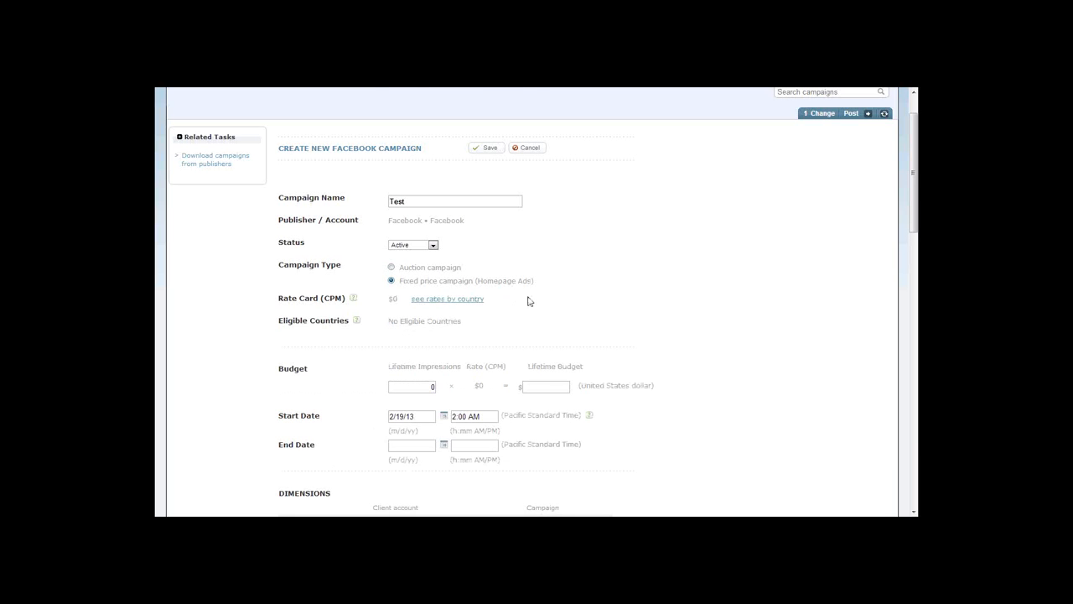
{"action": "scroll", "coordinate": [529, 304], "scroll_direction": "down", "scroll_amount": 1}
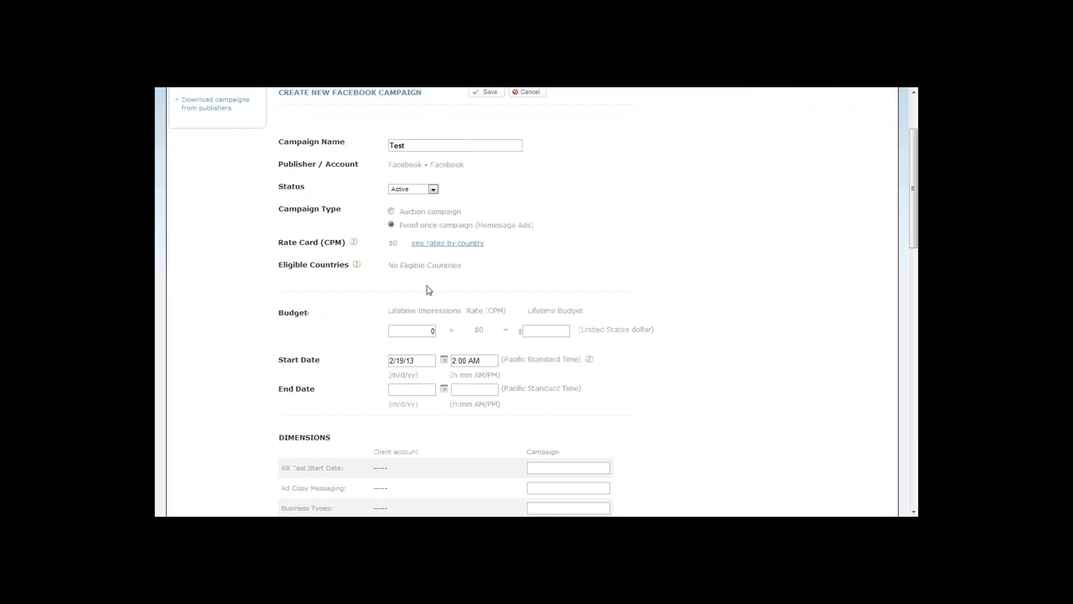
{"action": "left_click", "coordinate": [447, 245]}
{"action": "scroll", "coordinate": [525, 306], "scroll_direction": "down", "scroll_amount": 1}
{"action": "scroll", "coordinate": [572, 385], "scroll_direction": "down", "scroll_amount": 1}
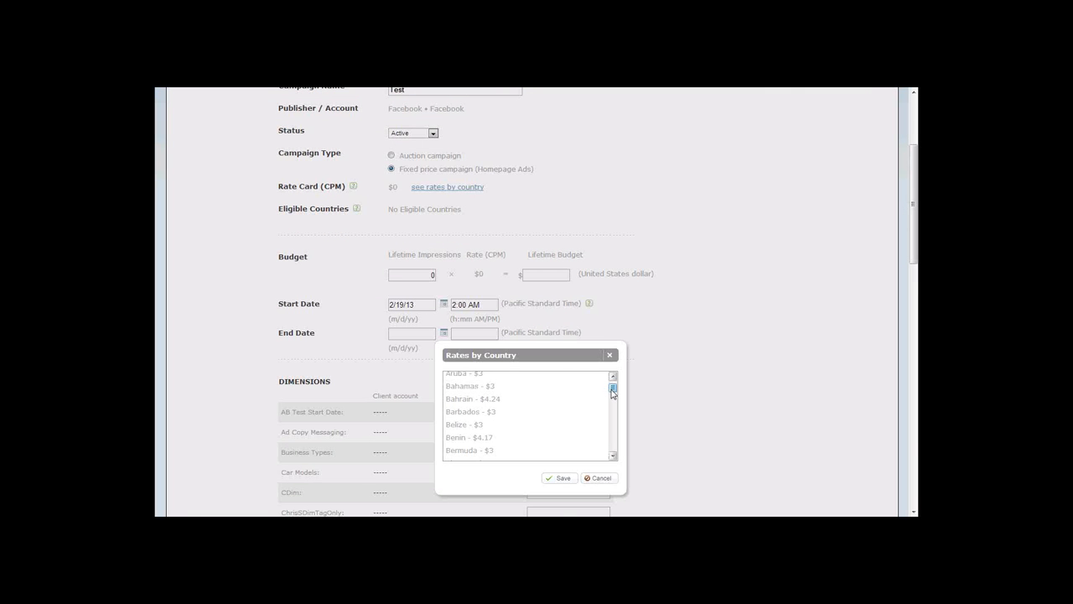
{"action": "left_click_drag", "start_coordinate": [613, 391], "coordinate": [616, 445]}
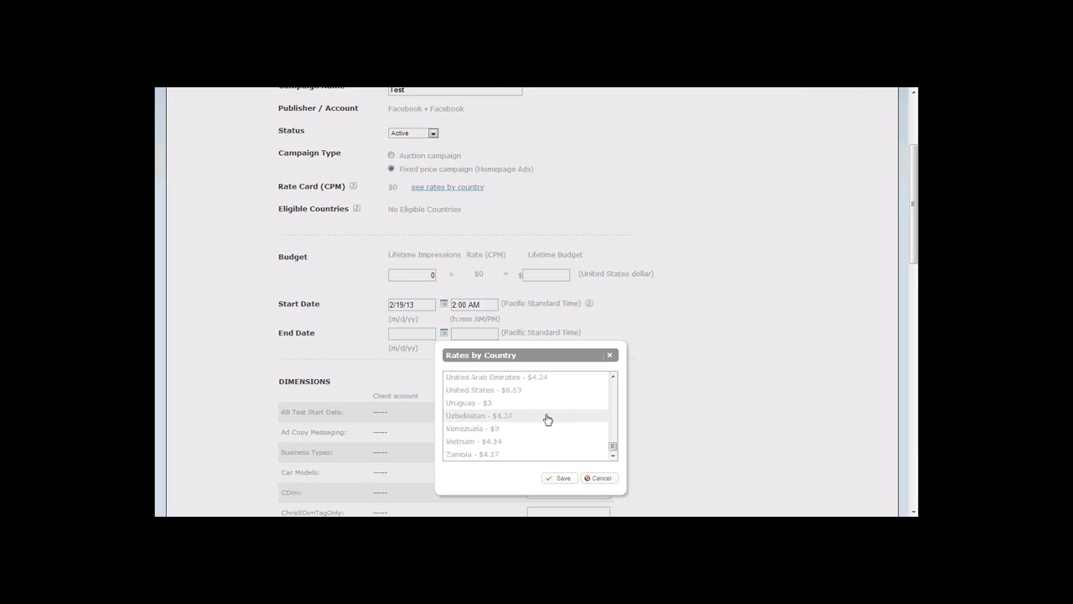
{"action": "left_click", "coordinate": [522, 391]}
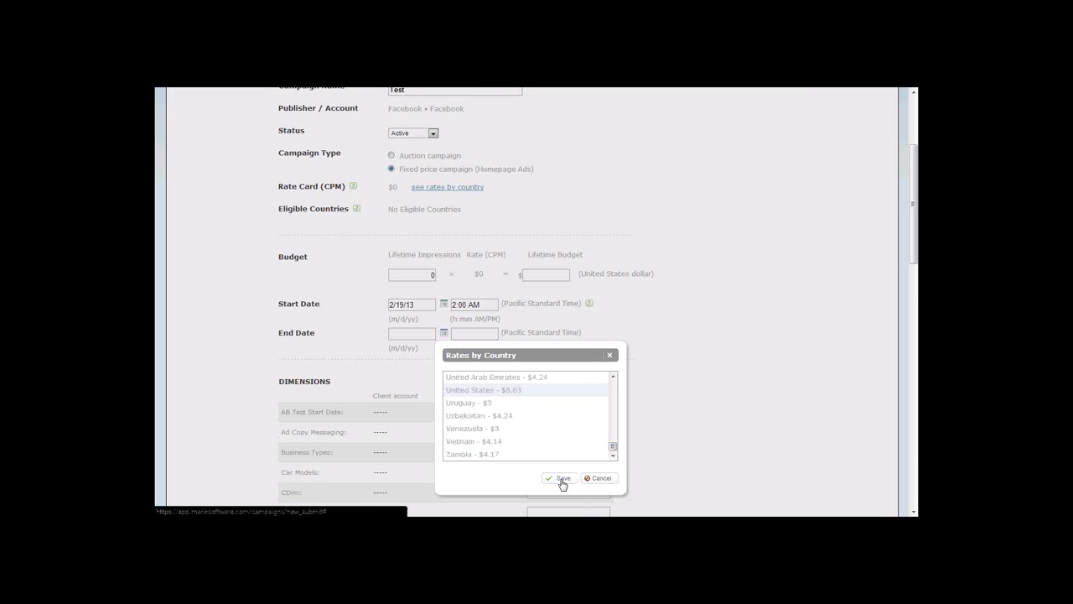
{"action": "left_click", "coordinate": [560, 479]}
{"action": "scroll", "coordinate": [618, 369], "scroll_direction": "down", "scroll_amount": 1}
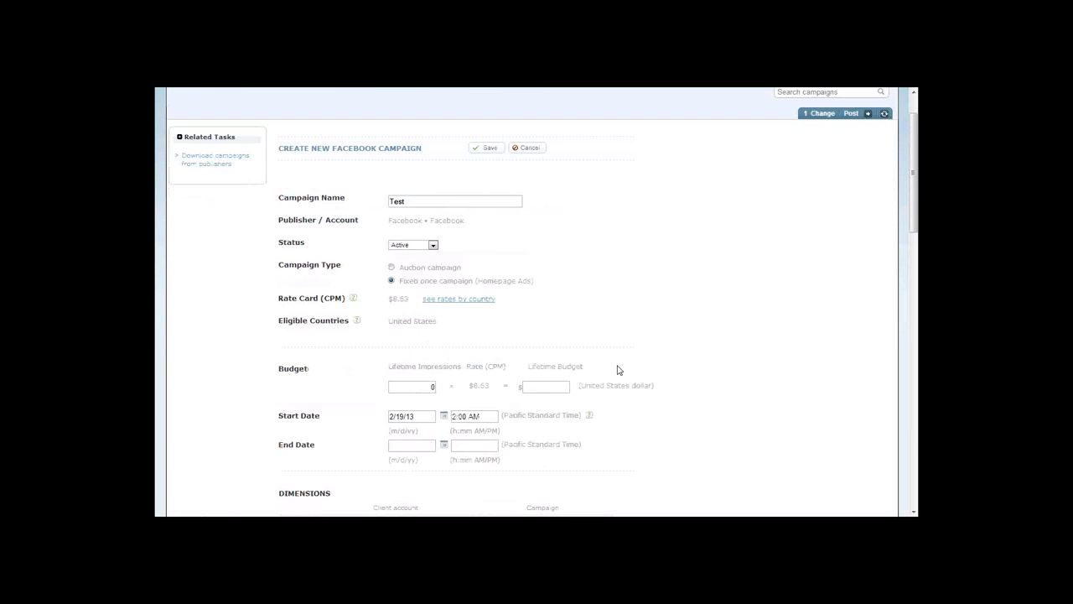
{"action": "scroll", "coordinate": [618, 370], "scroll_direction": "down", "scroll_amount": 1}
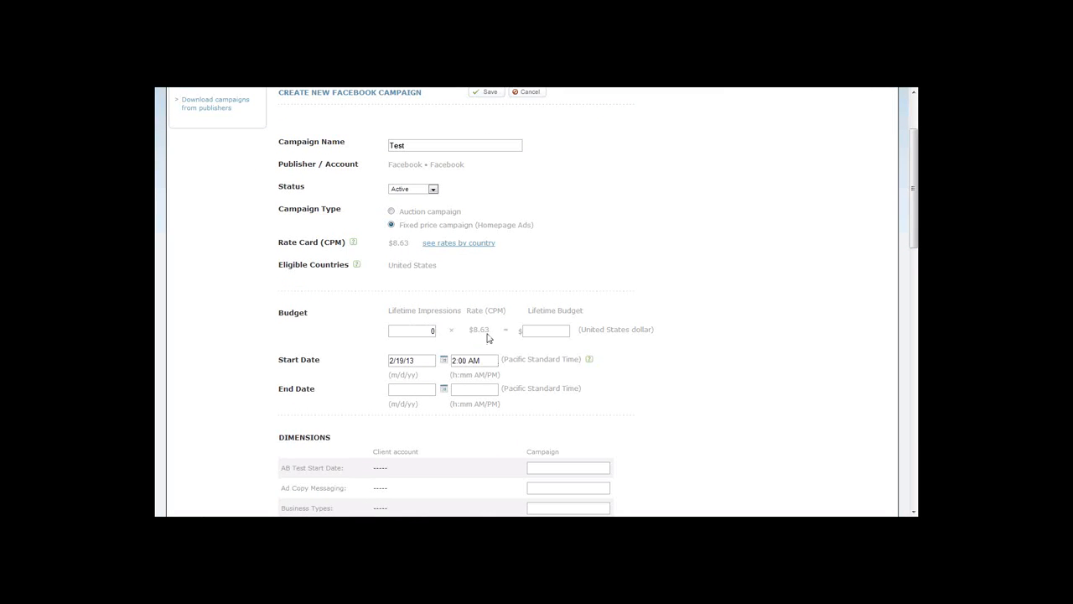
Set the Test campaign's lifetime impressions to 1000 and try to save the new campaign.
{"action": "left_click", "coordinate": [417, 332]}
{"action": "type", "text": "1000"}
{"action": "left_click", "coordinate": [553, 331]}
{"action": "scroll", "coordinate": [637, 281], "scroll_direction": "down", "scroll_amount": 3}
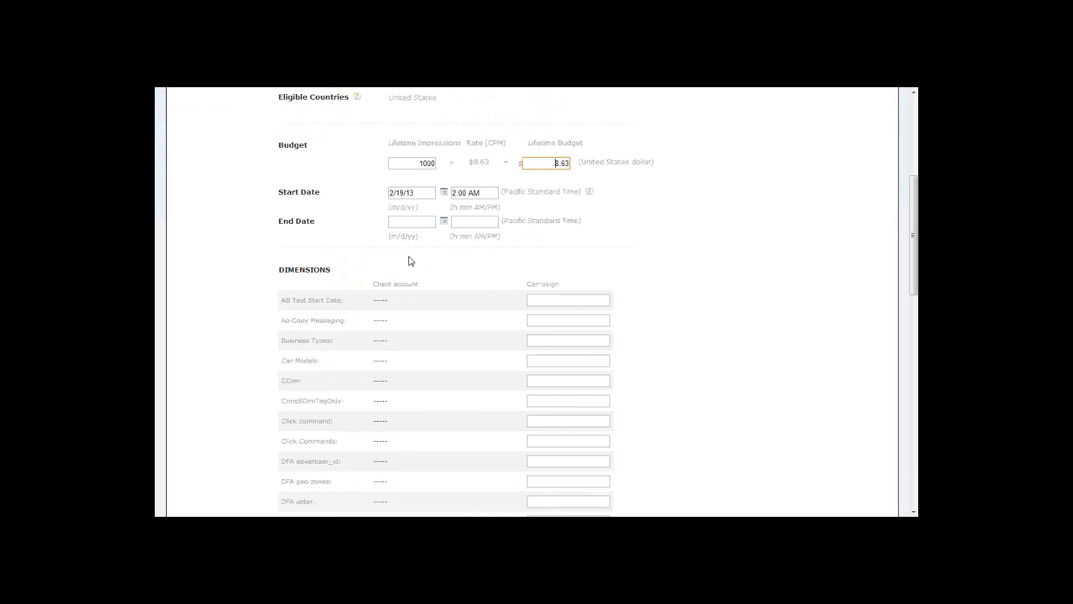
{"action": "scroll", "coordinate": [409, 251], "scroll_direction": "down", "scroll_amount": 6}
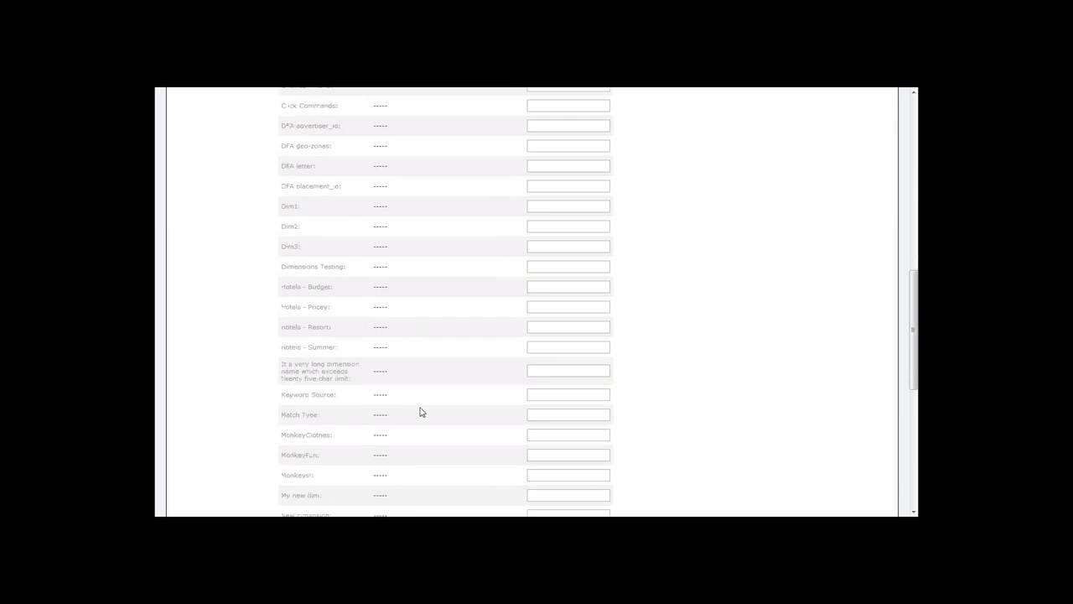
{"action": "scroll", "coordinate": [422, 411], "scroll_direction": "down", "scroll_amount": 6}
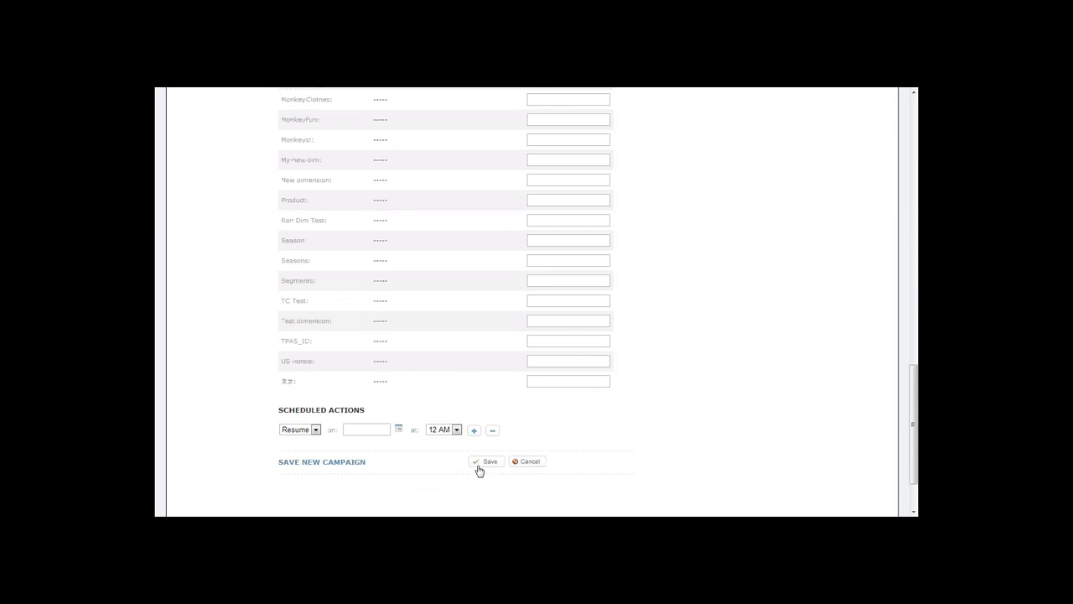
{"action": "left_click", "coordinate": [483, 462]}
{"action": "scroll", "coordinate": [520, 401], "scroll_direction": "up", "scroll_amount": 3}
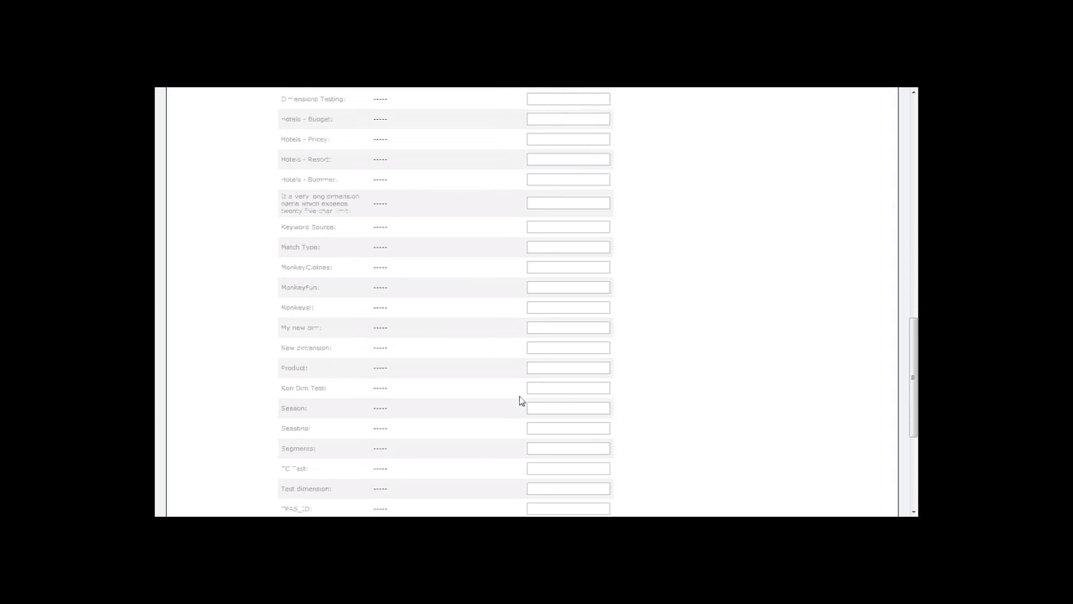
{"action": "scroll", "coordinate": [520, 374], "scroll_direction": "up", "scroll_amount": 15}
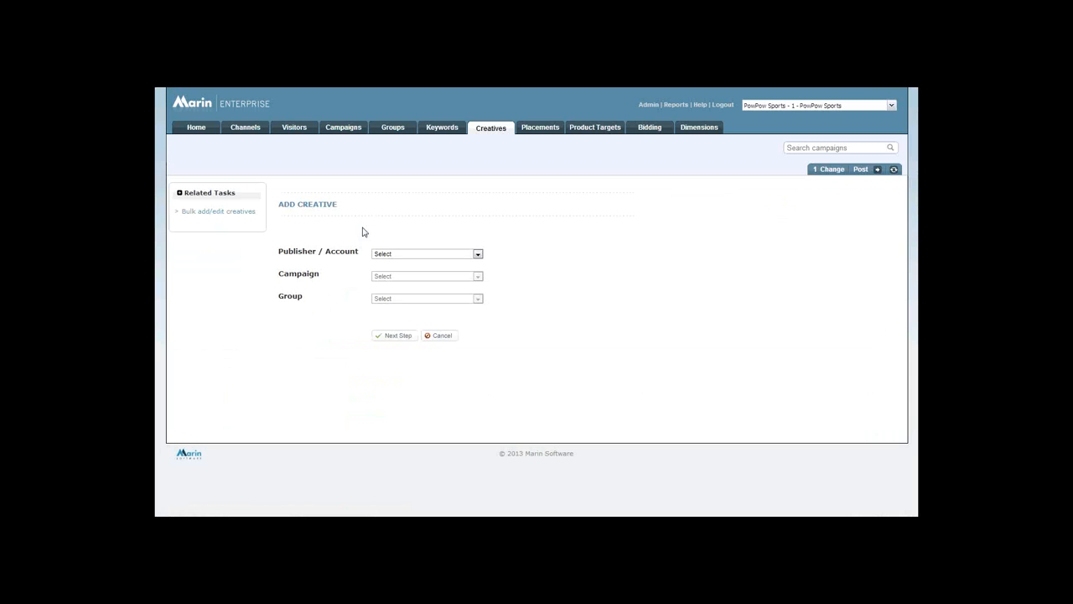
Start a creative named Mini Horse Fans in the Facebook - FB QA account's cpm campaign and continue to its detailed settings.
{"action": "left_click", "coordinate": [414, 255]}
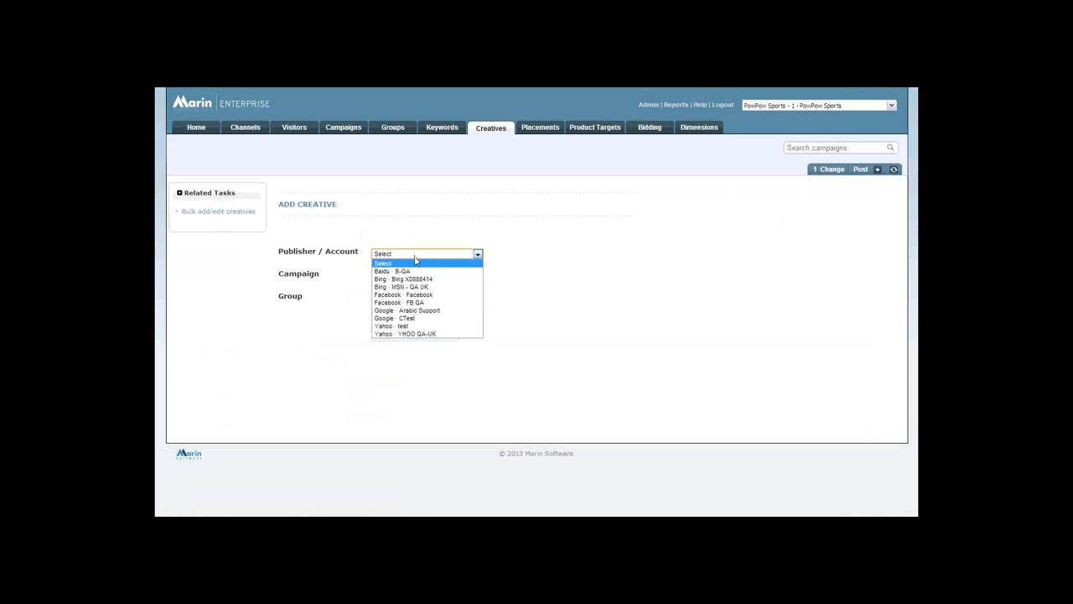
{"action": "left_click", "coordinate": [438, 301]}
{"action": "left_click", "coordinate": [436, 276]}
{"action": "left_click", "coordinate": [435, 293]}
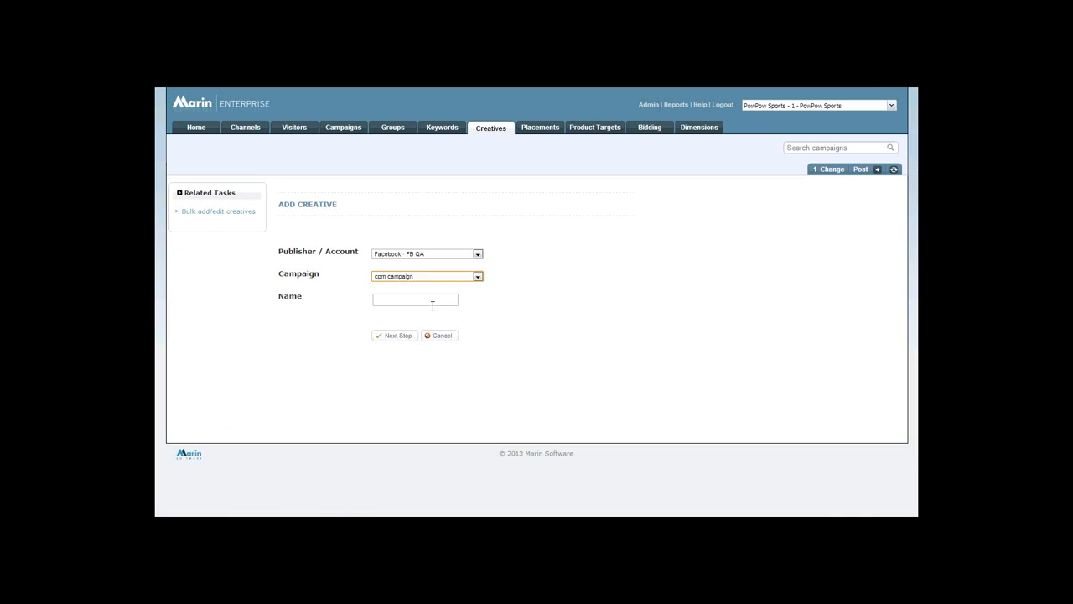
{"action": "left_click", "coordinate": [433, 299]}
{"action": "type", "text": "Min"}
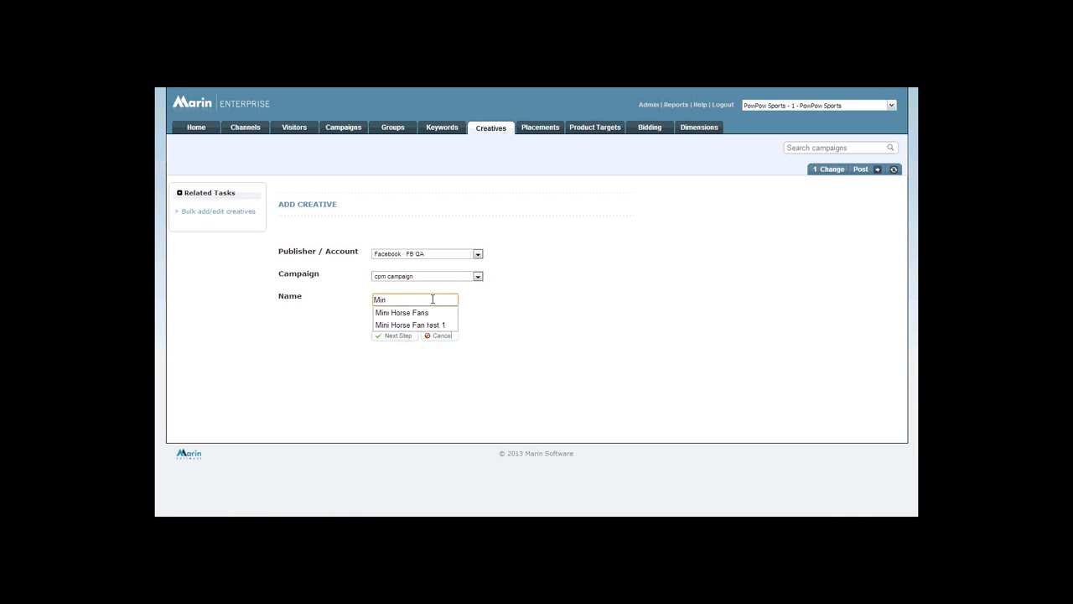
{"action": "key", "text": "Down"}
{"action": "key", "text": "Return"}
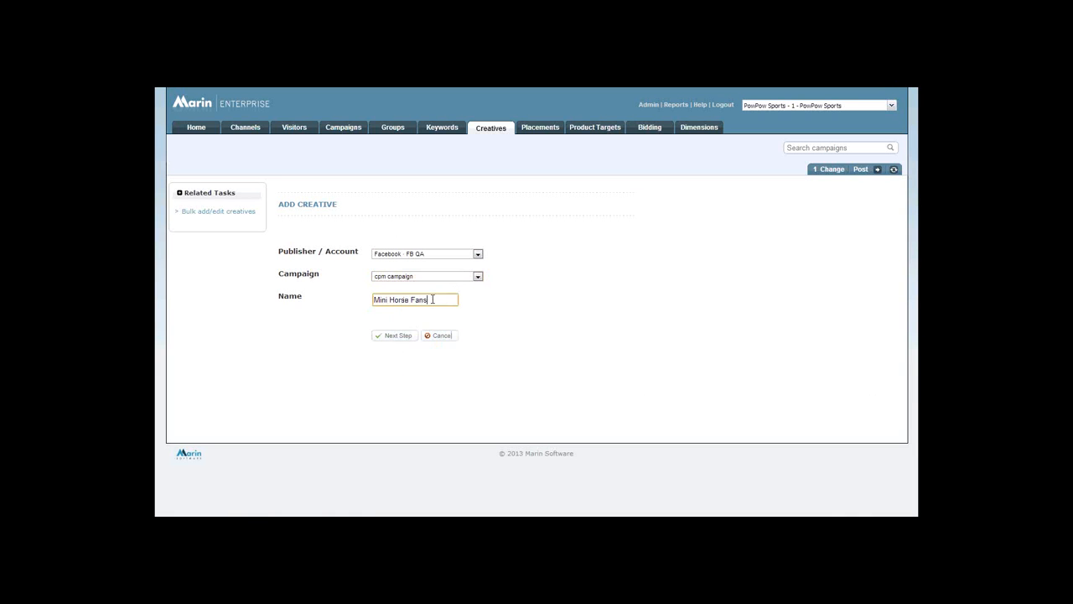
{"action": "left_click", "coordinate": [410, 332]}
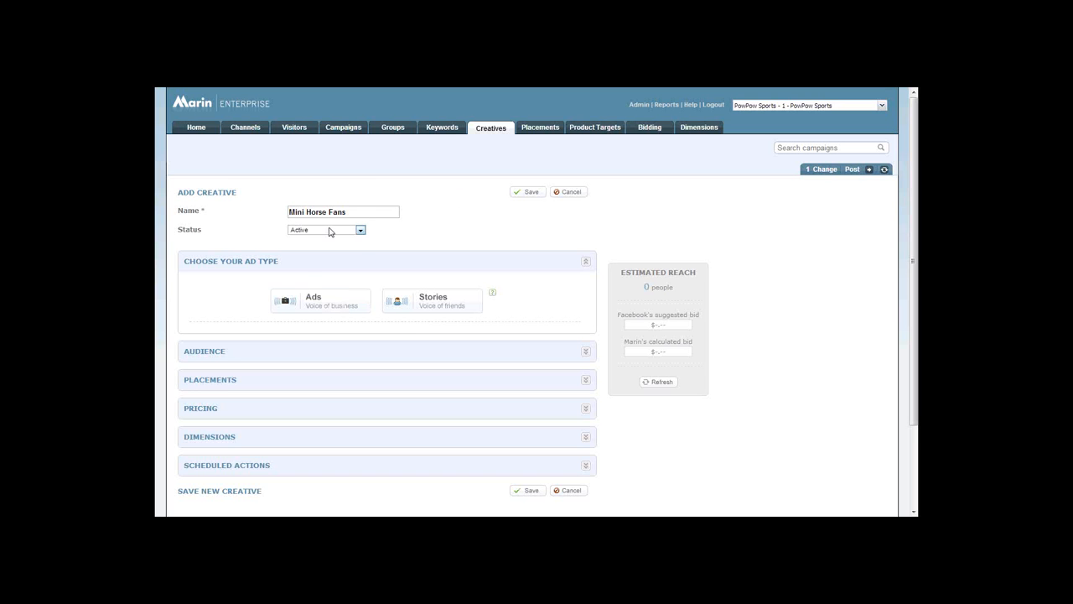
Keep the creative's status Active and set it up as an ad promoting a page post from the Indian Premier League page.
{"action": "left_click", "coordinate": [331, 231]}
{"action": "left_click", "coordinate": [466, 250]}
{"action": "scroll", "coordinate": [349, 263], "scroll_direction": "down", "scroll_amount": 1}
{"action": "left_click", "coordinate": [353, 253]}
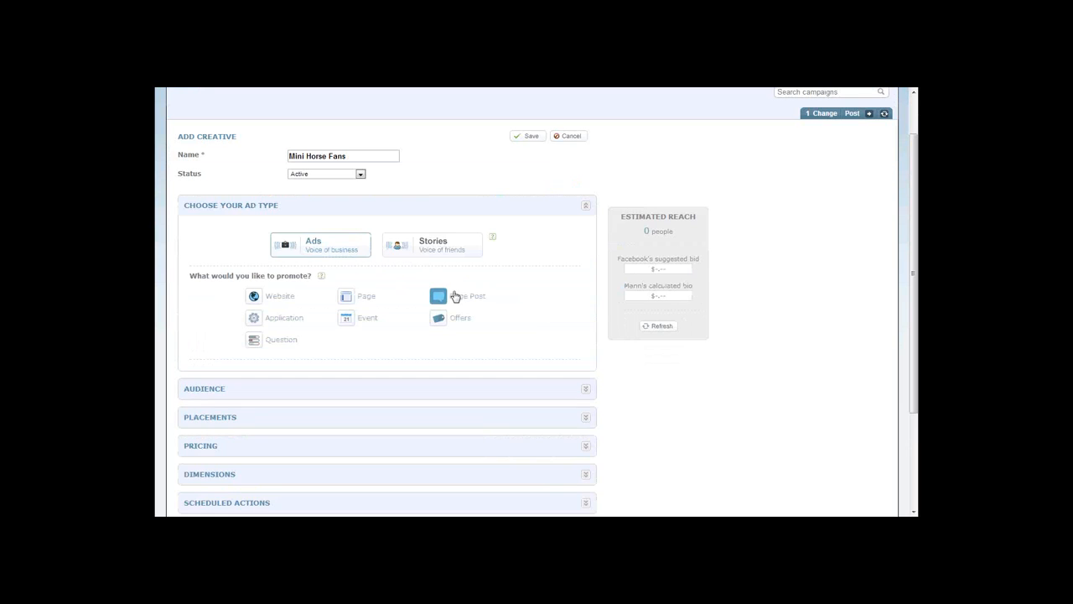
{"action": "left_click", "coordinate": [460, 296]}
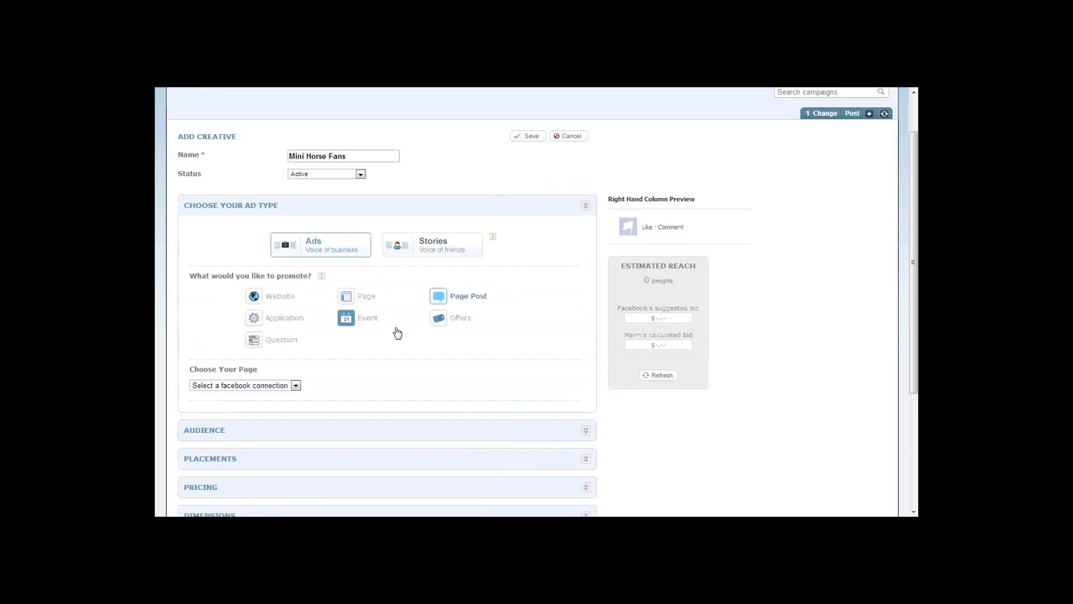
{"action": "scroll", "coordinate": [246, 335], "scroll_direction": "down", "scroll_amount": 1}
{"action": "left_click", "coordinate": [246, 331]}
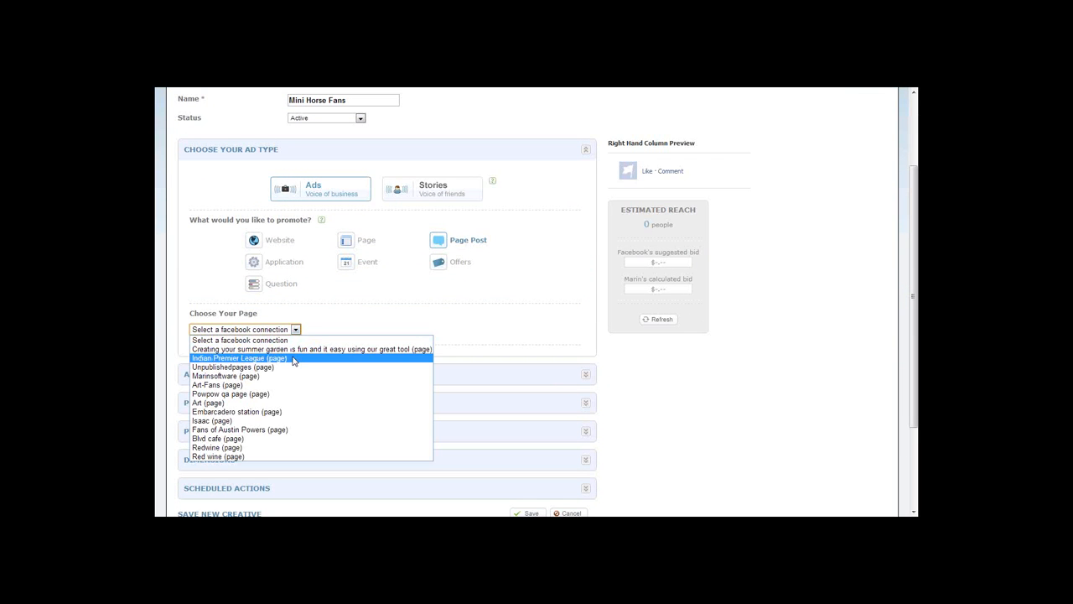
{"action": "left_click", "coordinate": [293, 358]}
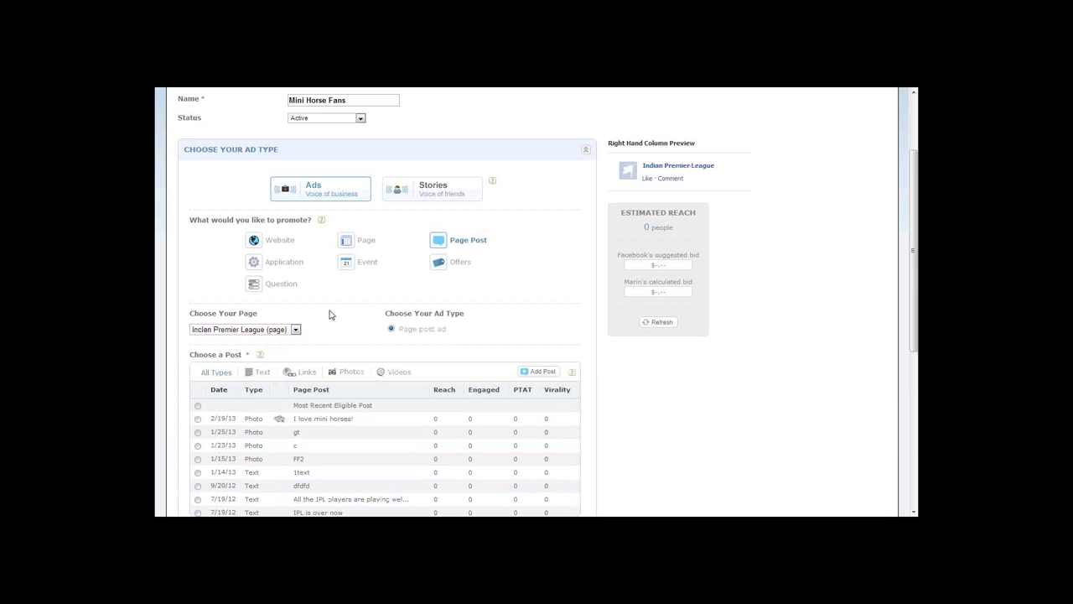
Add an unpublished photo post to the page using the MiniHorse picture, without a message.
{"action": "scroll", "coordinate": [326, 345], "scroll_direction": "down", "scroll_amount": 1}
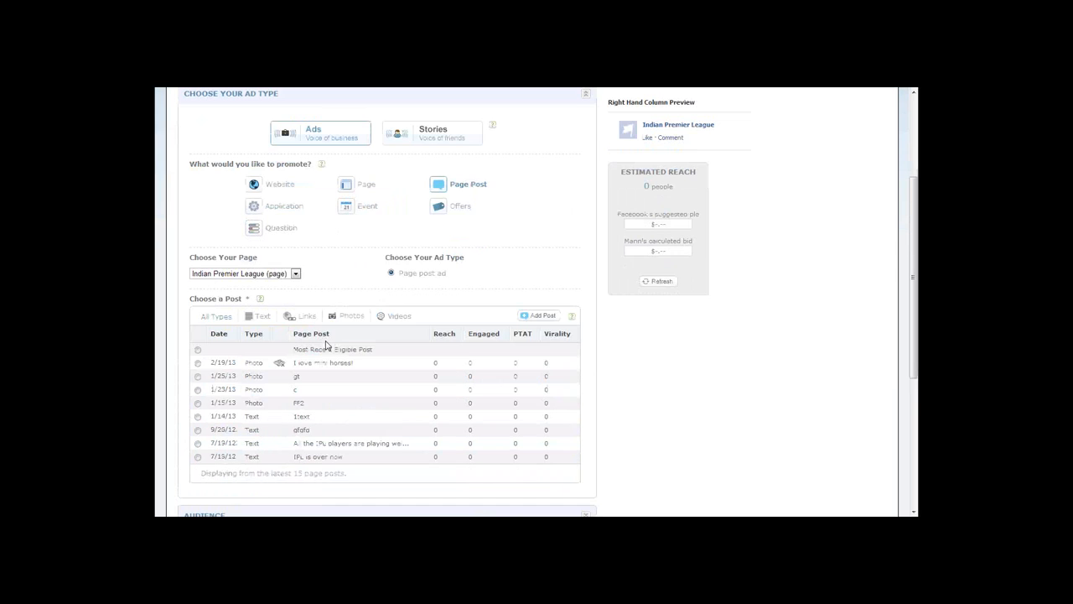
{"action": "left_click", "coordinate": [541, 317]}
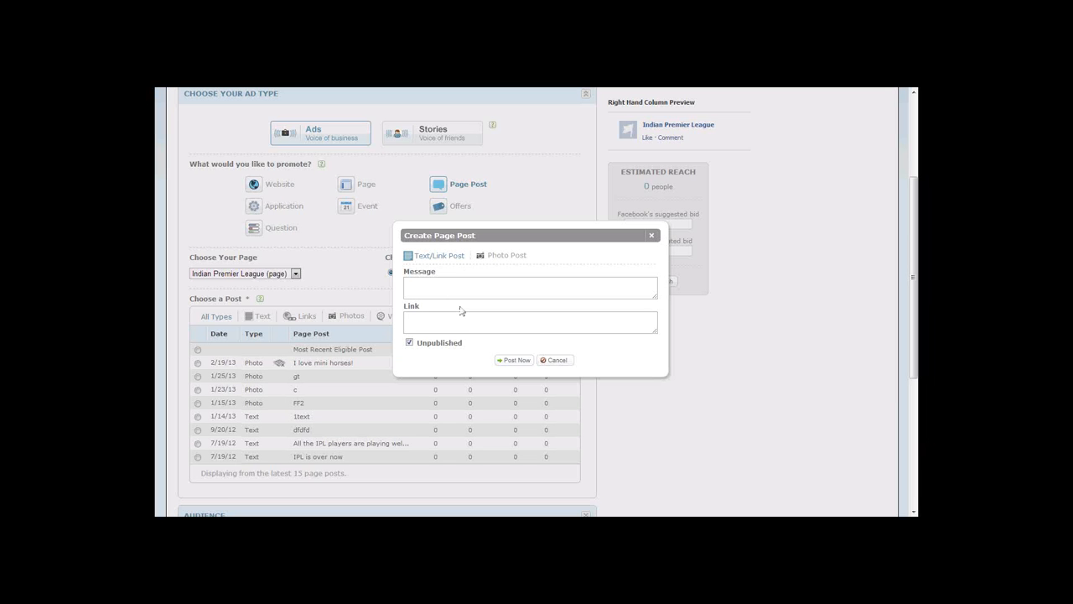
{"action": "left_click", "coordinate": [491, 256]}
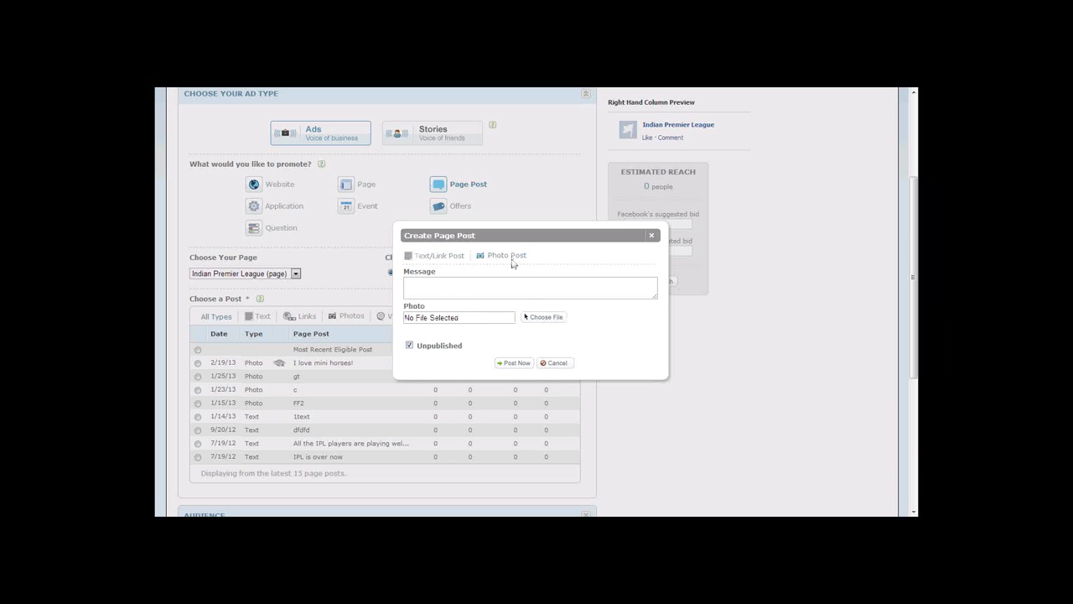
{"action": "left_click", "coordinate": [539, 327]}
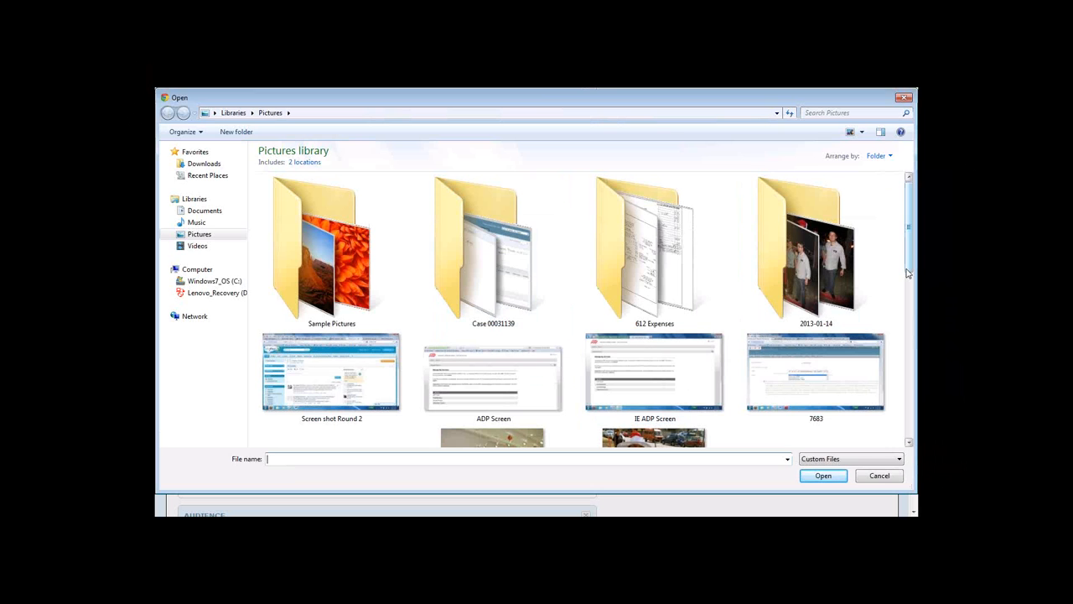
{"action": "left_click_drag", "start_coordinate": [907, 270], "coordinate": [701, 425]}
{"action": "double_click", "coordinate": [493, 394]}
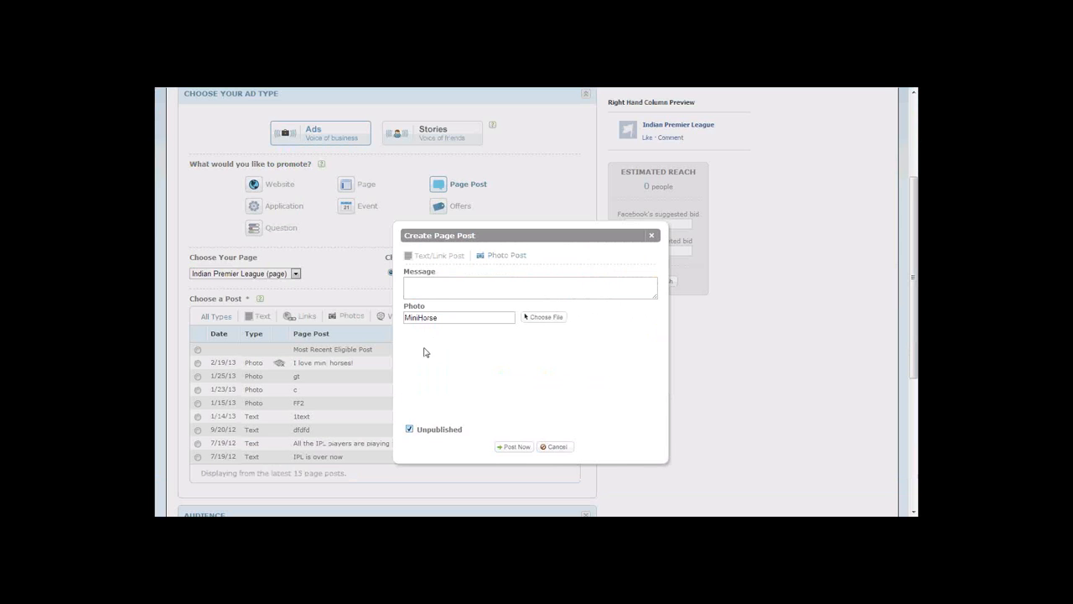
{"action": "scroll", "coordinate": [435, 365], "scroll_direction": "down", "scroll_amount": 1}
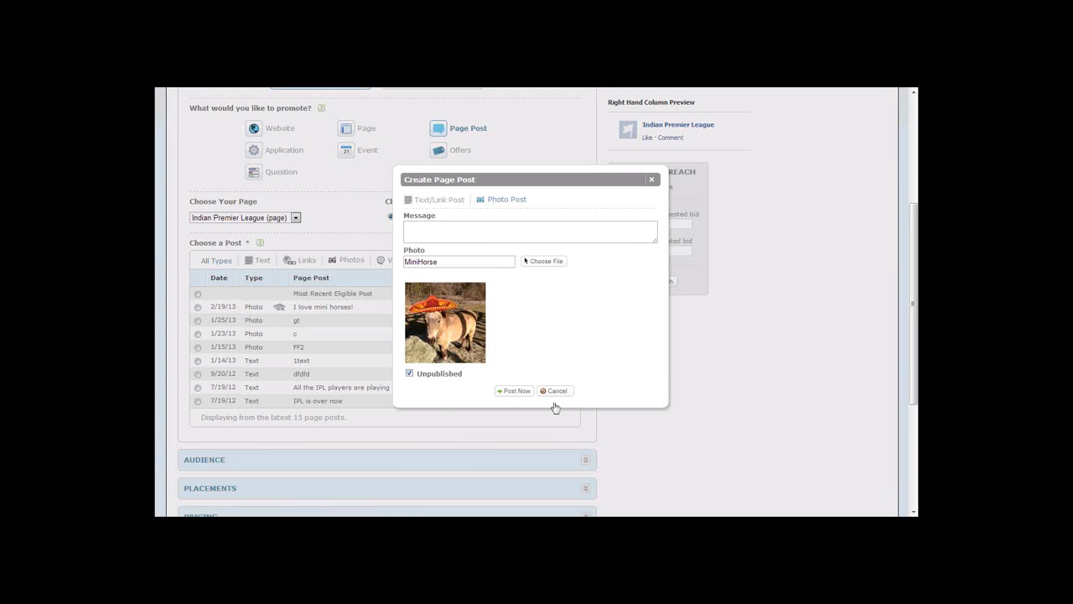
{"action": "left_click", "coordinate": [508, 397]}
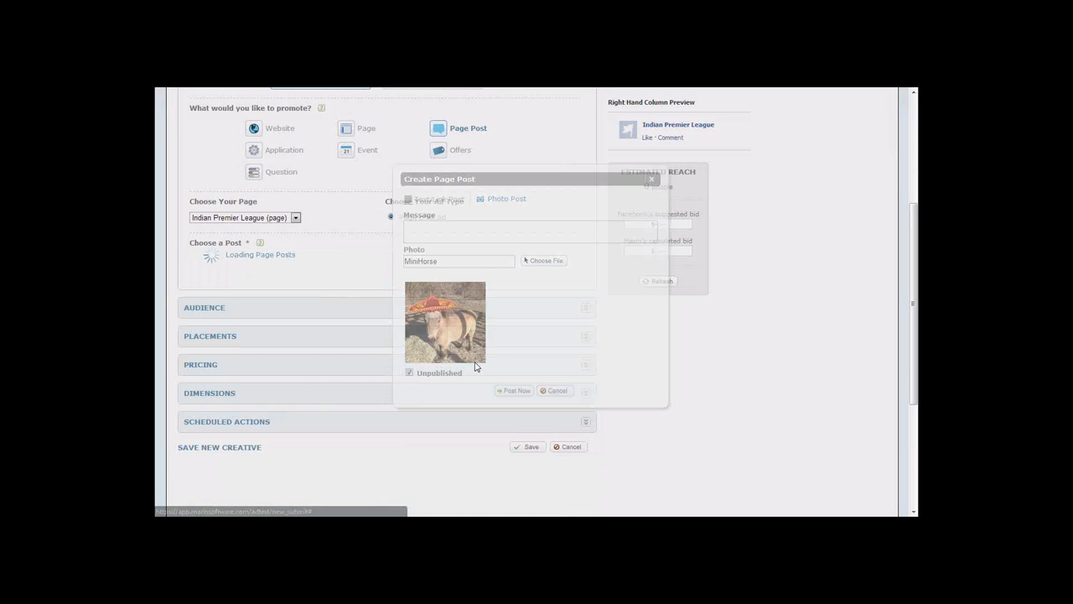
Review the creative's page post list, ad preview and remaining sections such as Audience, Placements and Pricing.
{"action": "scroll", "coordinate": [495, 392], "scroll_direction": "up", "scroll_amount": 3}
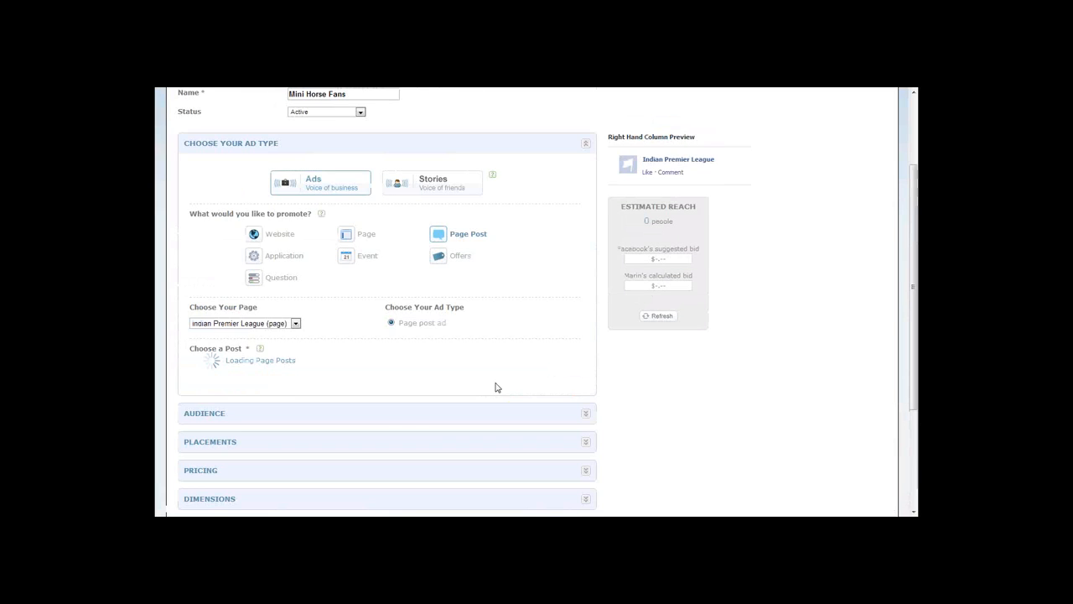
{"action": "scroll", "coordinate": [496, 387], "scroll_direction": "up", "scroll_amount": 3}
{"action": "scroll", "coordinate": [493, 368], "scroll_direction": "down", "scroll_amount": 2}
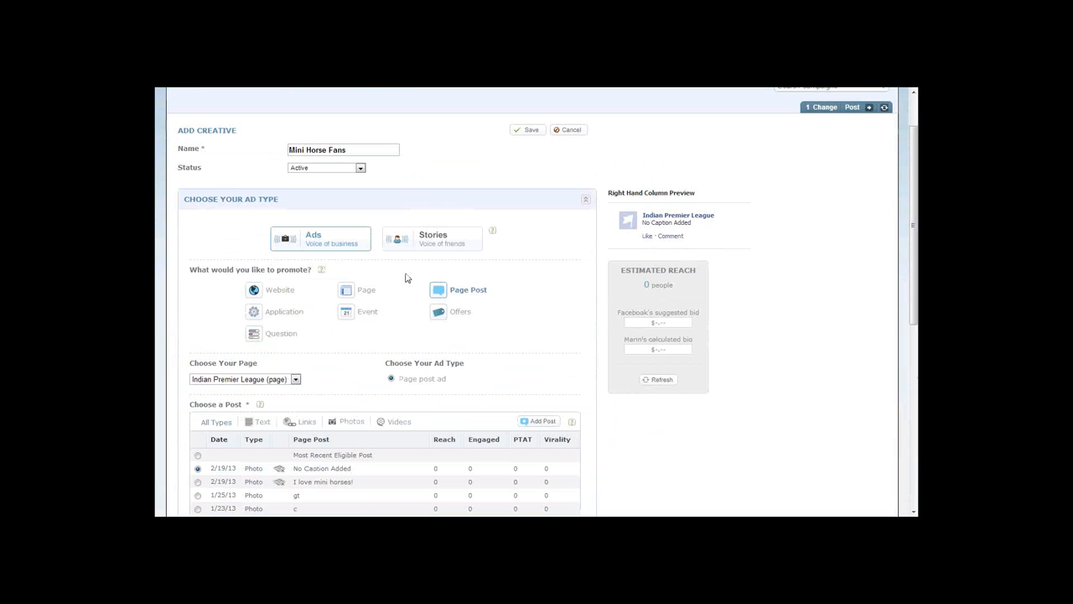
{"action": "scroll", "coordinate": [426, 333], "scroll_direction": "down", "scroll_amount": 1}
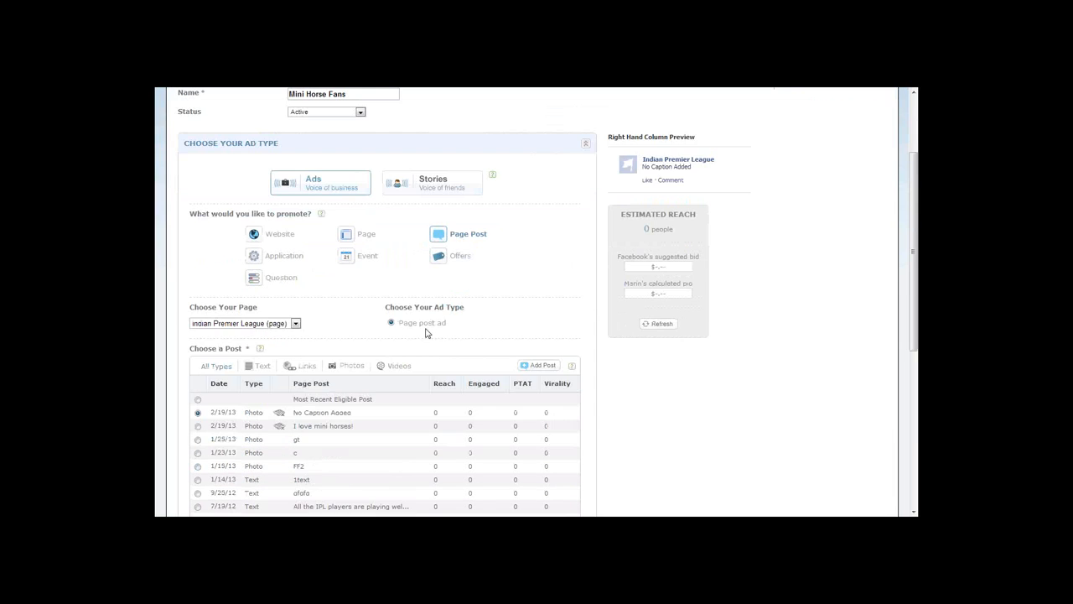
{"action": "scroll", "coordinate": [425, 333], "scroll_direction": "down", "scroll_amount": 1}
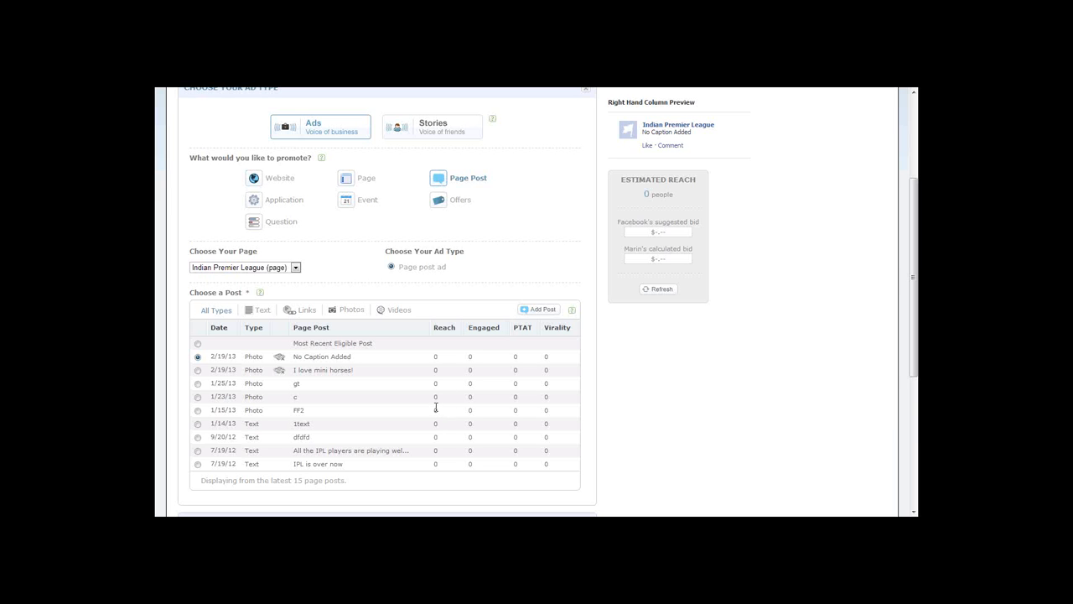
{"action": "scroll", "coordinate": [423, 382], "scroll_direction": "down", "scroll_amount": 5}
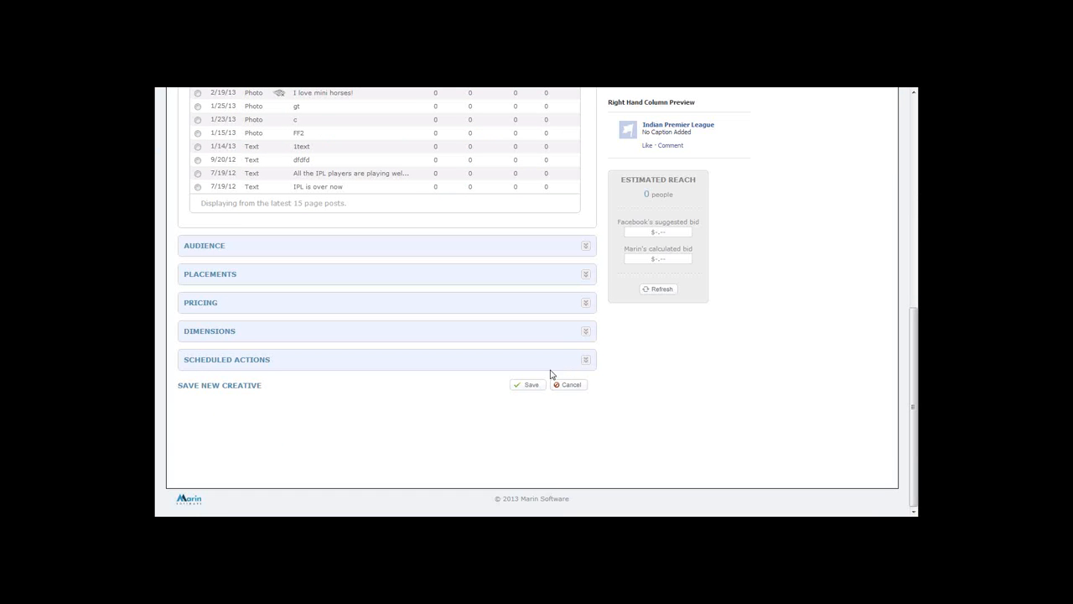
{"action": "scroll", "coordinate": [513, 425], "scroll_direction": "up", "scroll_amount": 5}
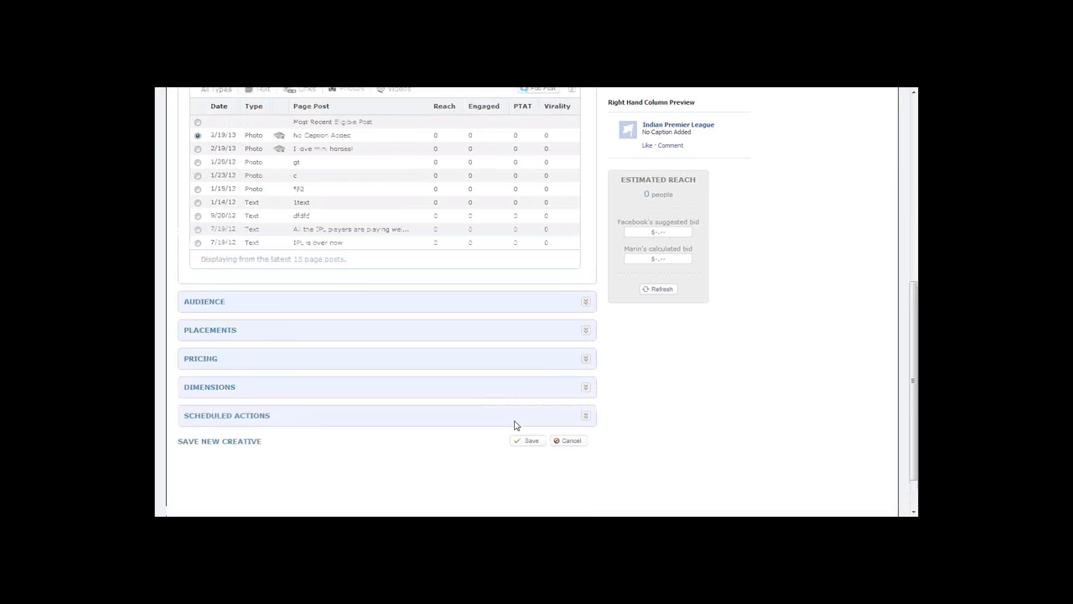
{"action": "scroll", "coordinate": [534, 376], "scroll_direction": "up", "scroll_amount": 4}
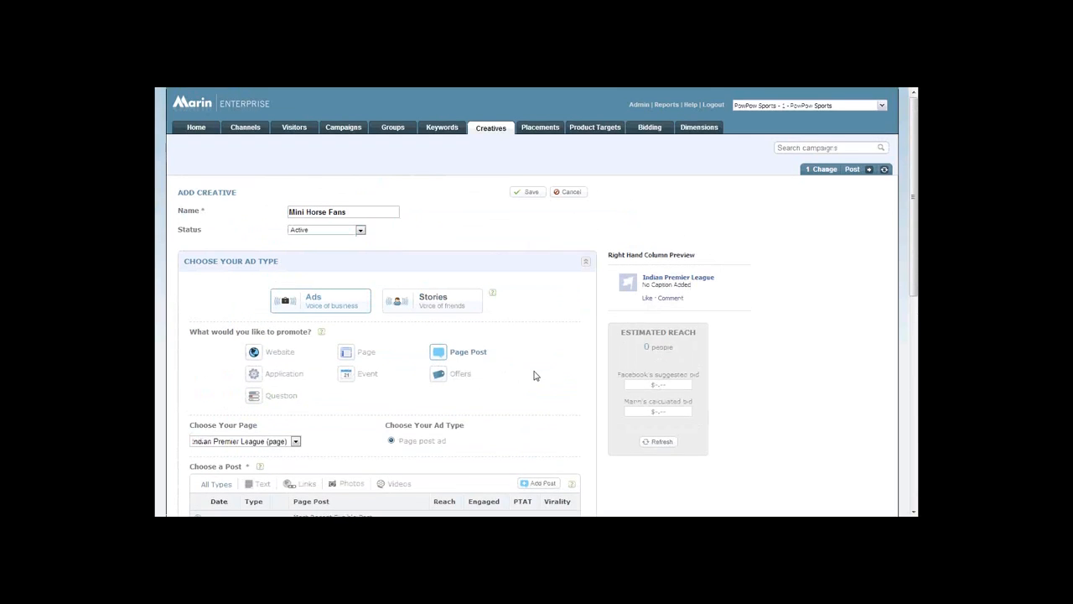
{"action": "scroll", "coordinate": [534, 376], "scroll_direction": "down", "scroll_amount": 1}
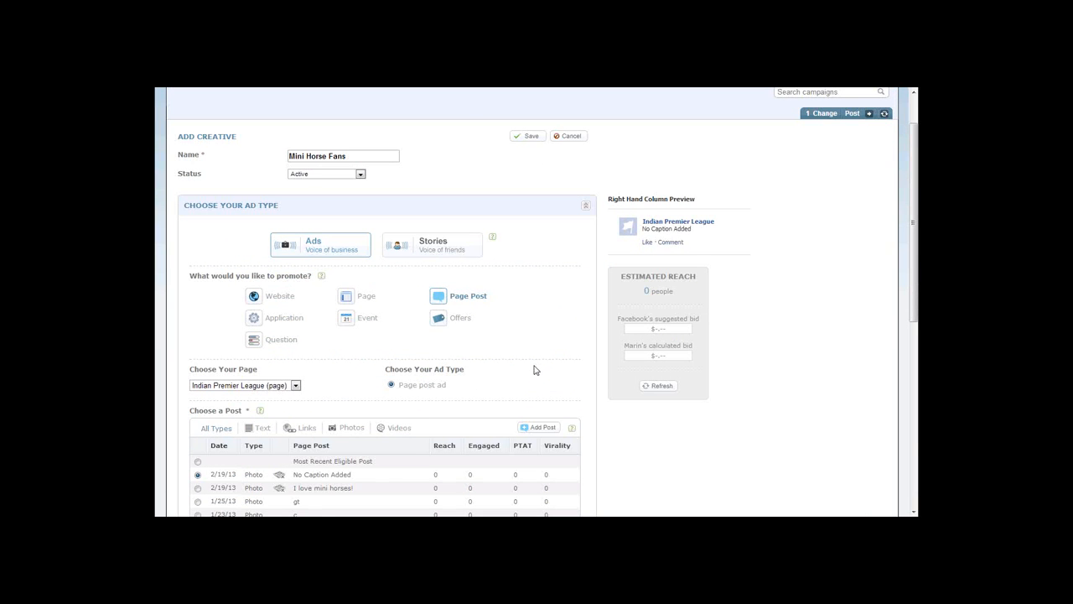
{"action": "scroll", "coordinate": [535, 411], "scroll_direction": "up", "scroll_amount": 1}
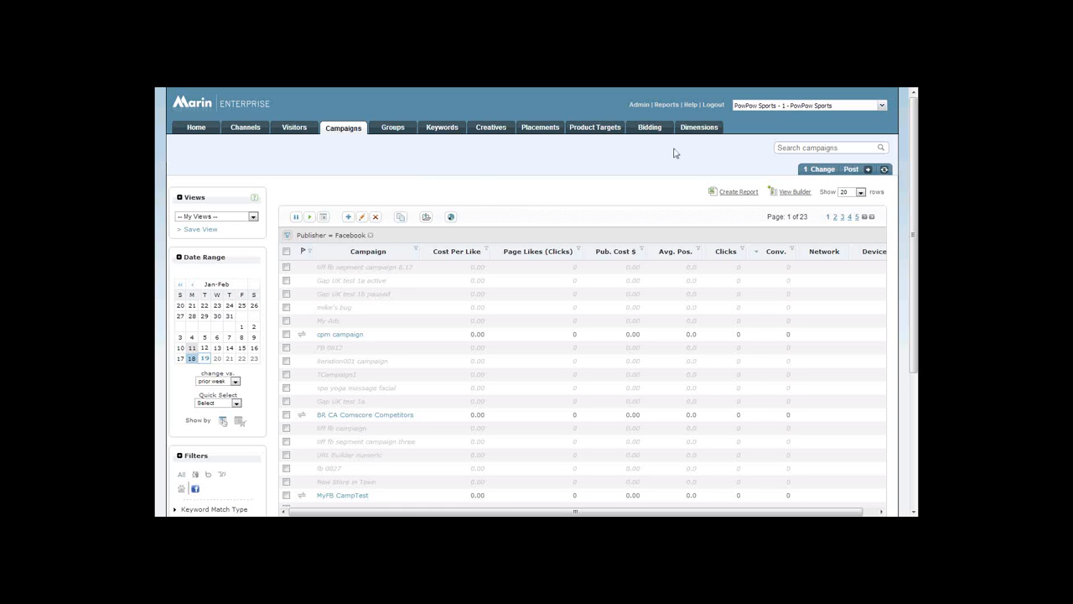
Start a new custom column in the Custom Columns section of the Admin area.
{"action": "left_click", "coordinate": [634, 107]}
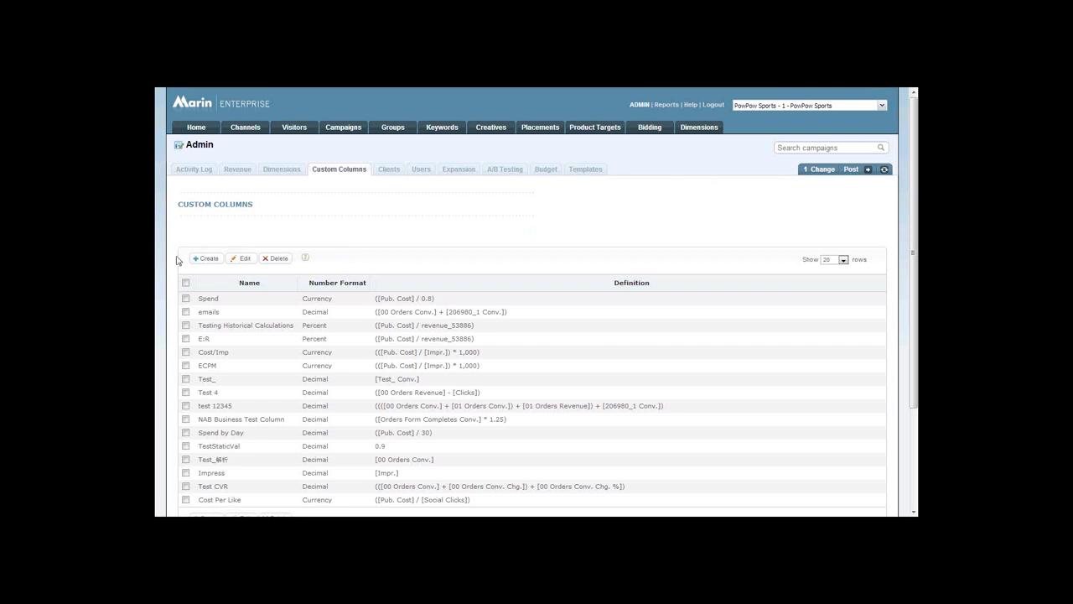
{"action": "left_click", "coordinate": [218, 259]}
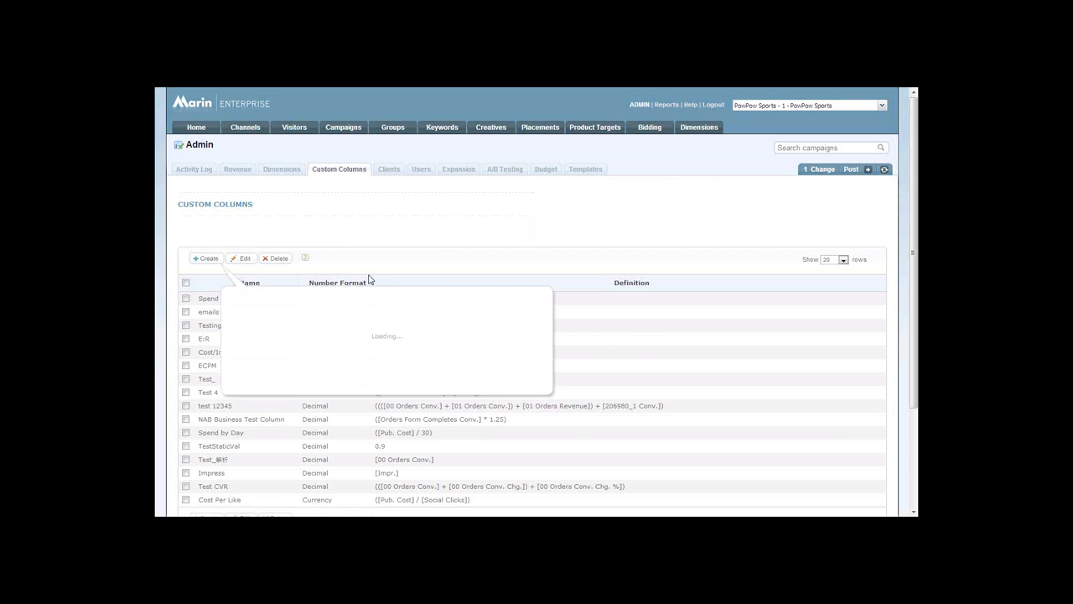
{"action": "scroll", "coordinate": [369, 277], "scroll_direction": "down", "scroll_amount": 3}
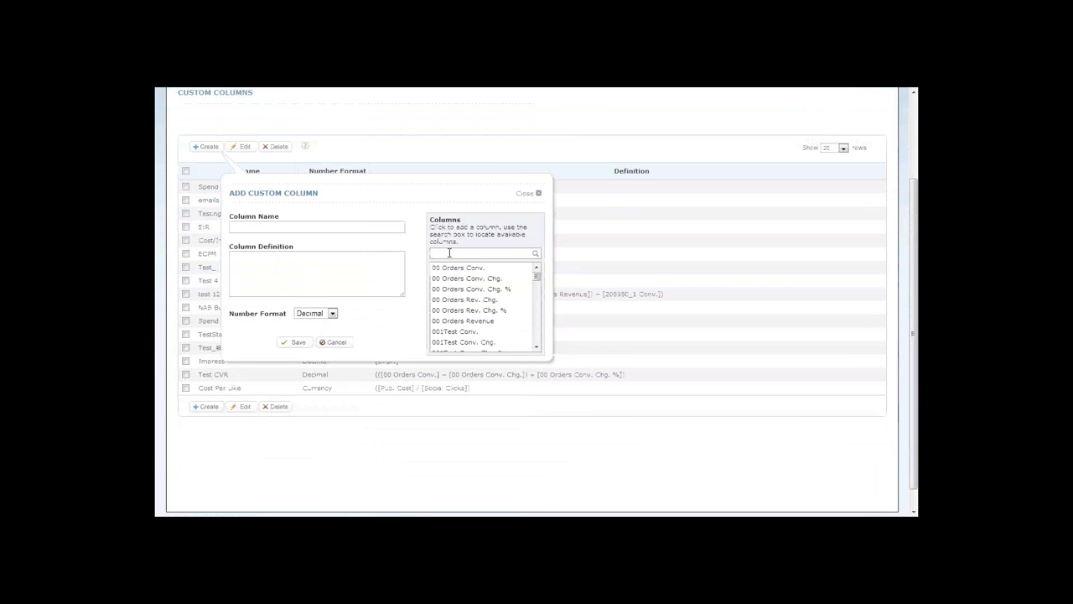
Search the available columns for cost and add Pub. Cost to the column definition.
{"action": "left_click", "coordinate": [448, 253]}
{"action": "type", "text": "soci"}
{"action": "key", "text": "BackSpace"}
{"action": "key", "text": "BackSpace"}
{"action": "key", "text": "BackSpace"}
{"action": "key", "text": "BackSpace"}
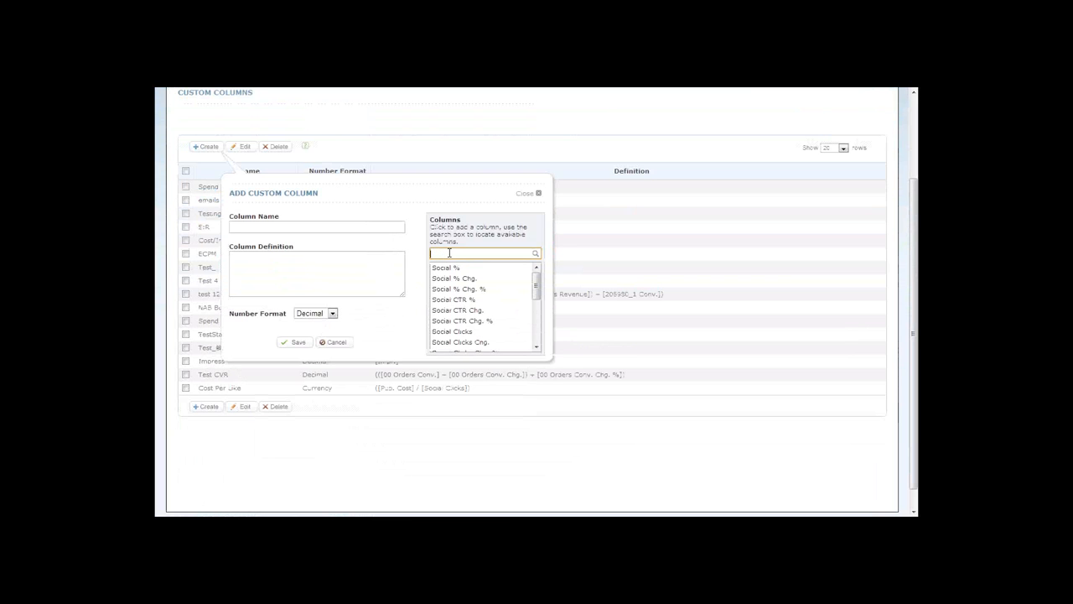
{"action": "type", "text": "cost"}
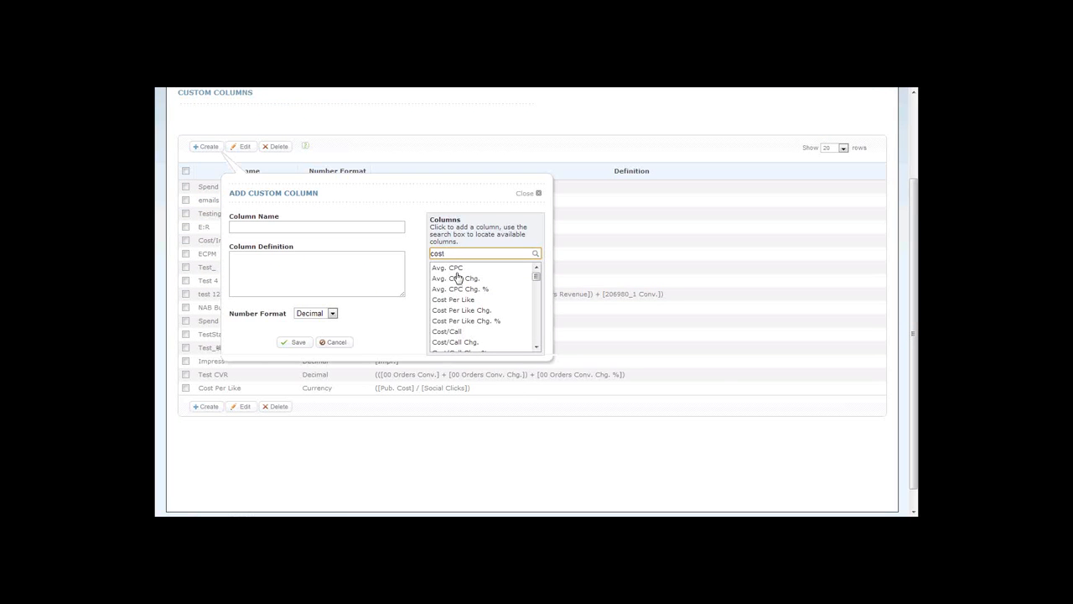
{"action": "scroll", "coordinate": [485, 297], "scroll_direction": "down", "scroll_amount": 3}
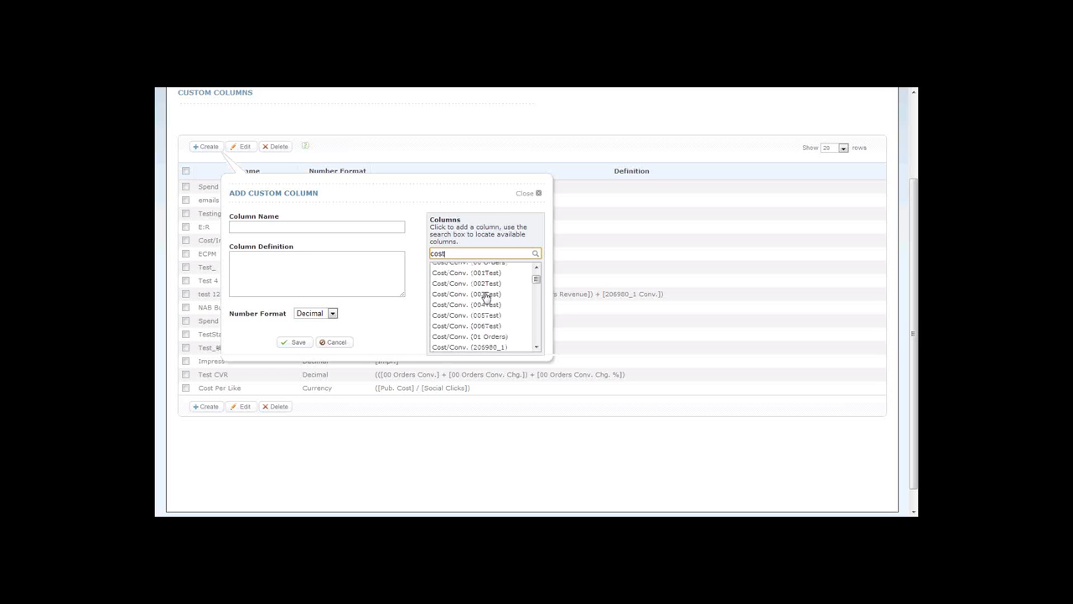
{"action": "scroll", "coordinate": [485, 298], "scroll_direction": "down", "scroll_amount": 6}
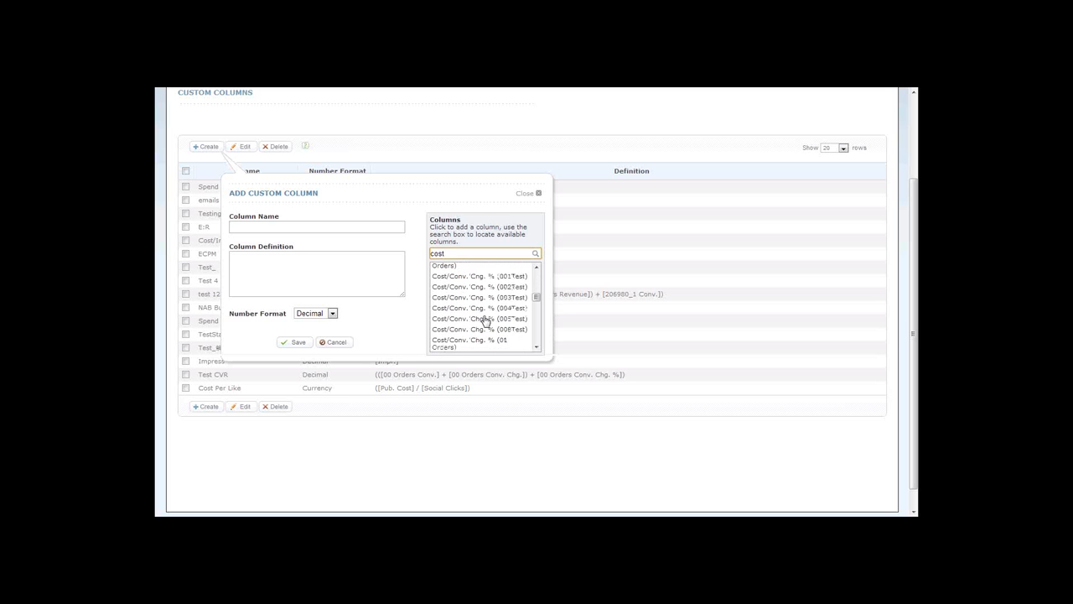
{"action": "scroll", "coordinate": [484, 323], "scroll_direction": "down", "scroll_amount": 10}
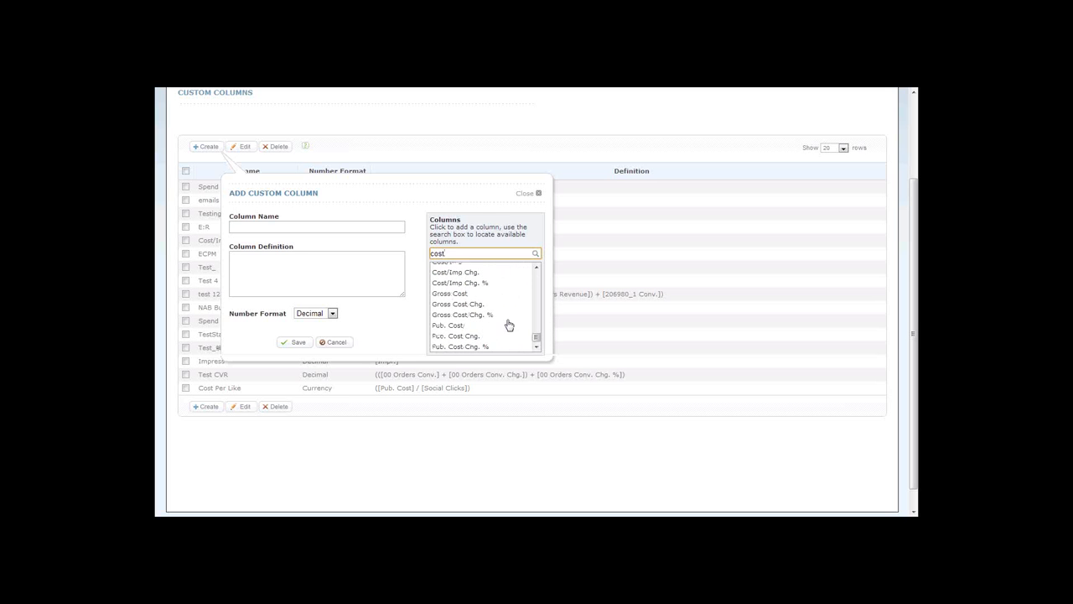
{"action": "left_click", "coordinate": [459, 303]}
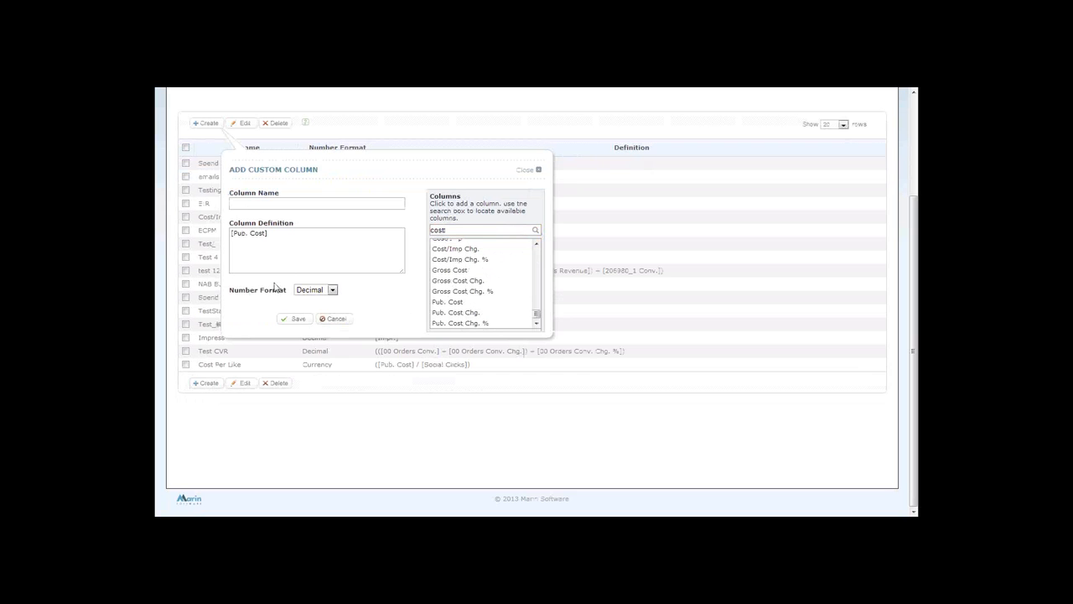
Complete the column definition as [Pub. Cost]/[Social Clicks], searching the available columns for social.
{"action": "left_click", "coordinate": [303, 238]}
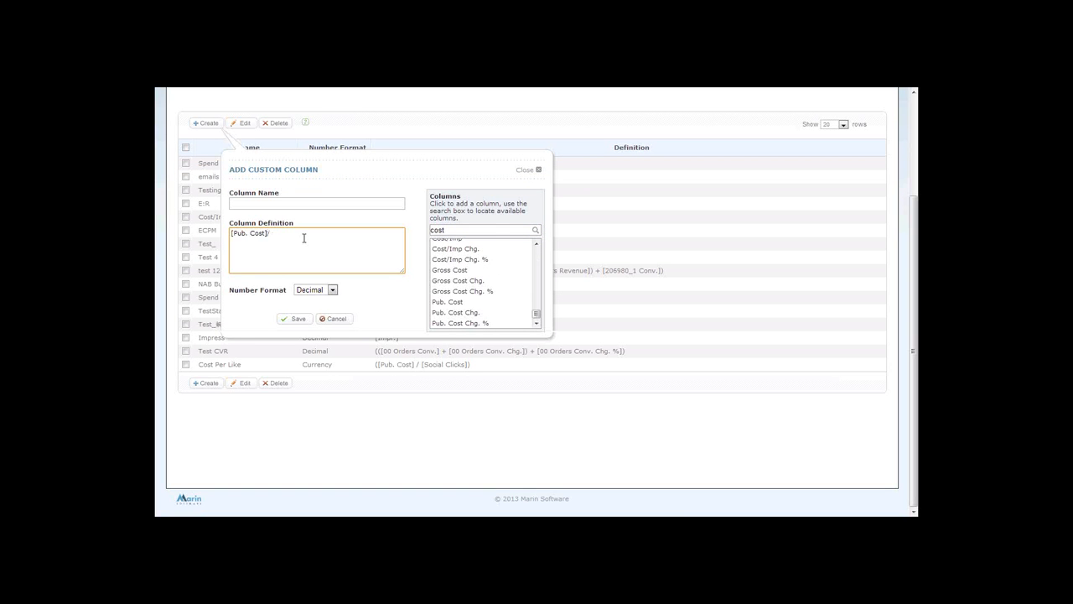
{"action": "left_click", "coordinate": [490, 231]}
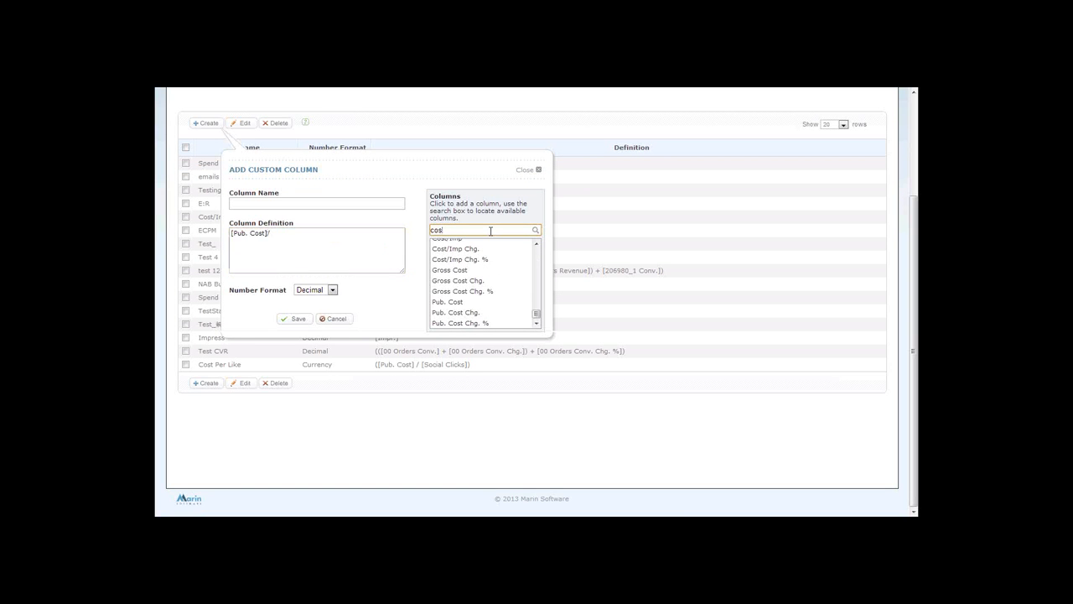
{"action": "key", "text": "BackSpace"}
{"action": "key", "text": "BackSpace"}
{"action": "key", "text": "BackSpace"}
{"action": "type", "text": "so"}
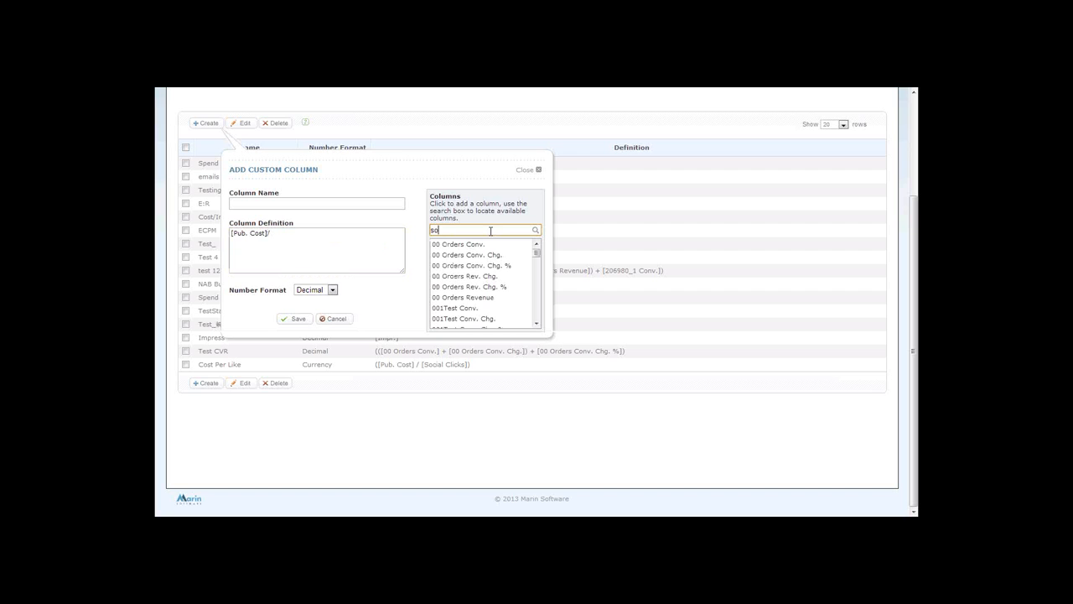
{"action": "type", "text": "cial"}
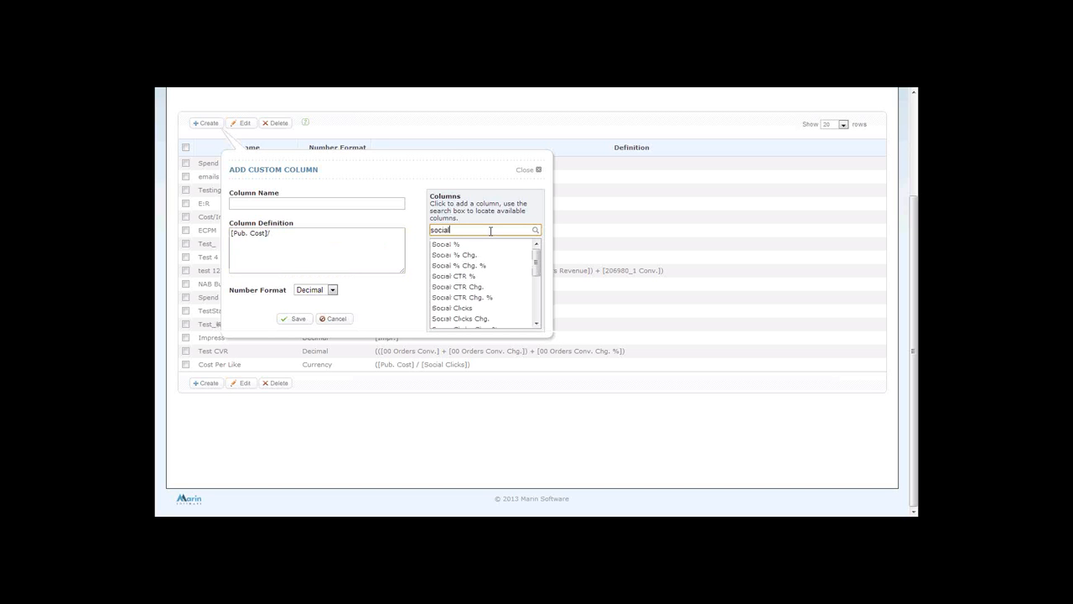
{"action": "left_click", "coordinate": [536, 261]}
{"action": "mouse_move", "coordinate": [537, 260]}
{"action": "left_mouse_down"}
{"action": "mouse_move", "coordinate": [532, 300]}
{"action": "mouse_move", "coordinate": [525, 262]}
{"action": "left_mouse_up"}
{"action": "left_click", "coordinate": [466, 301]}
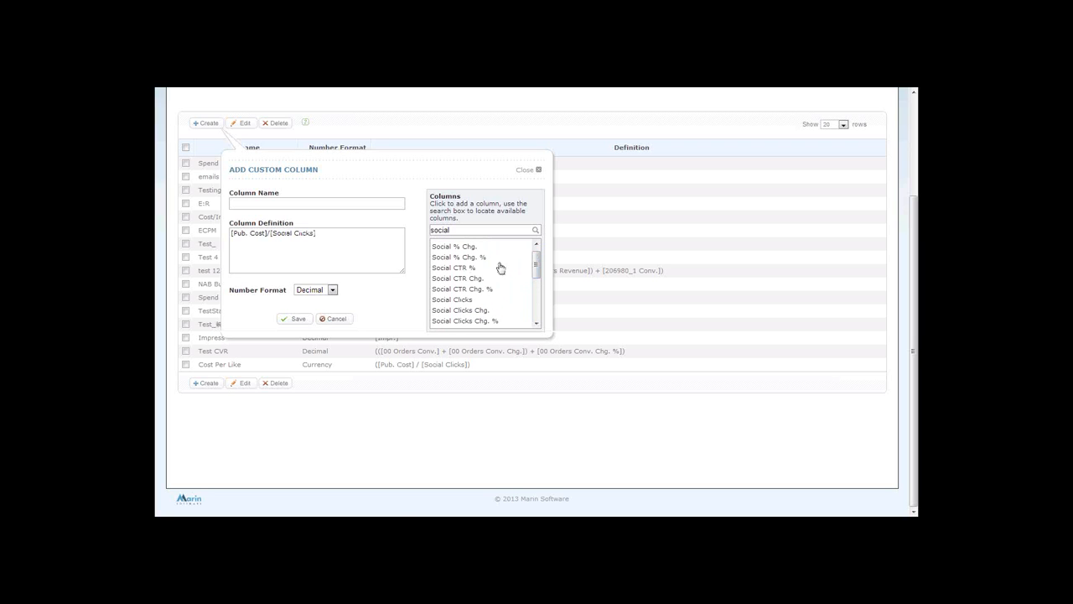
Name the custom column Cost Per Like and try to save it in Decimal format.
{"action": "left_click", "coordinate": [296, 319]}
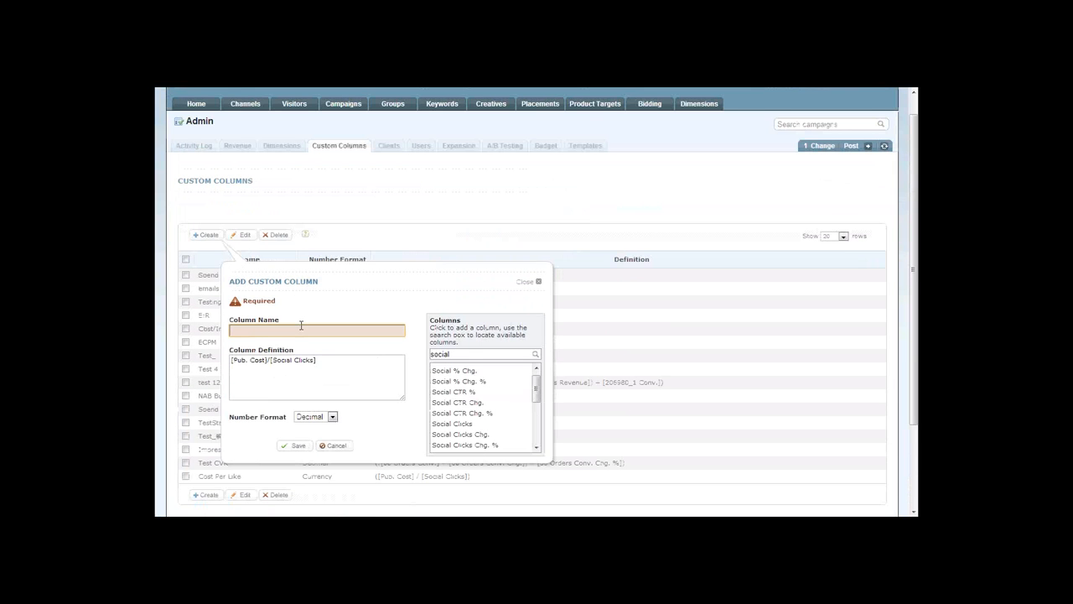
{"action": "type", "text": "Cost Per Like"}
{"action": "left_click", "coordinate": [294, 445]}
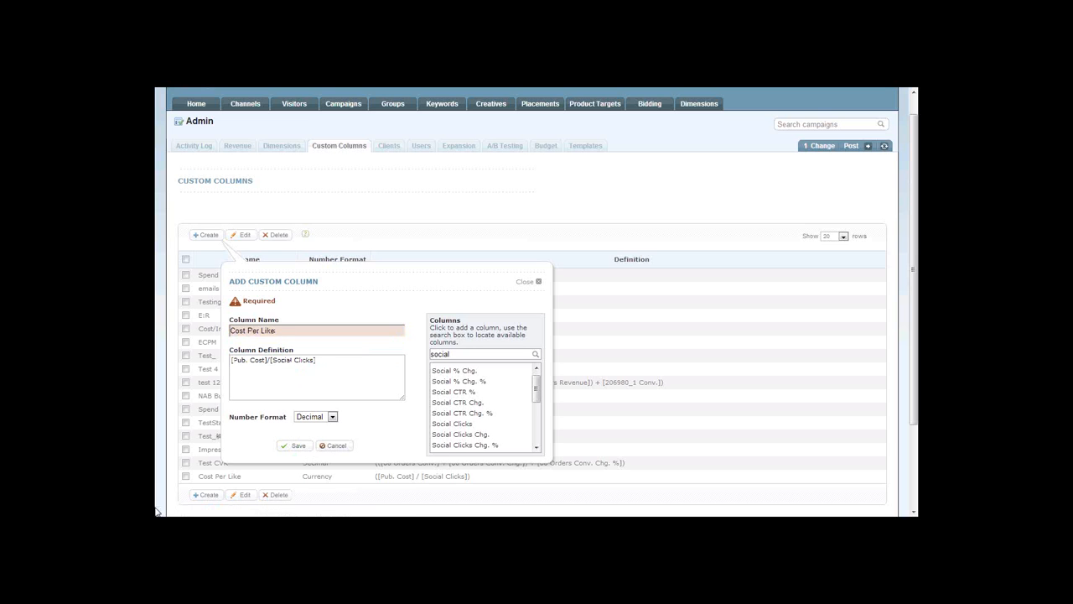
Rename the custom column as Cost Per Like 2 and save it.
{"action": "left_click", "coordinate": [309, 330]}
{"action": "type", "text": "2"}
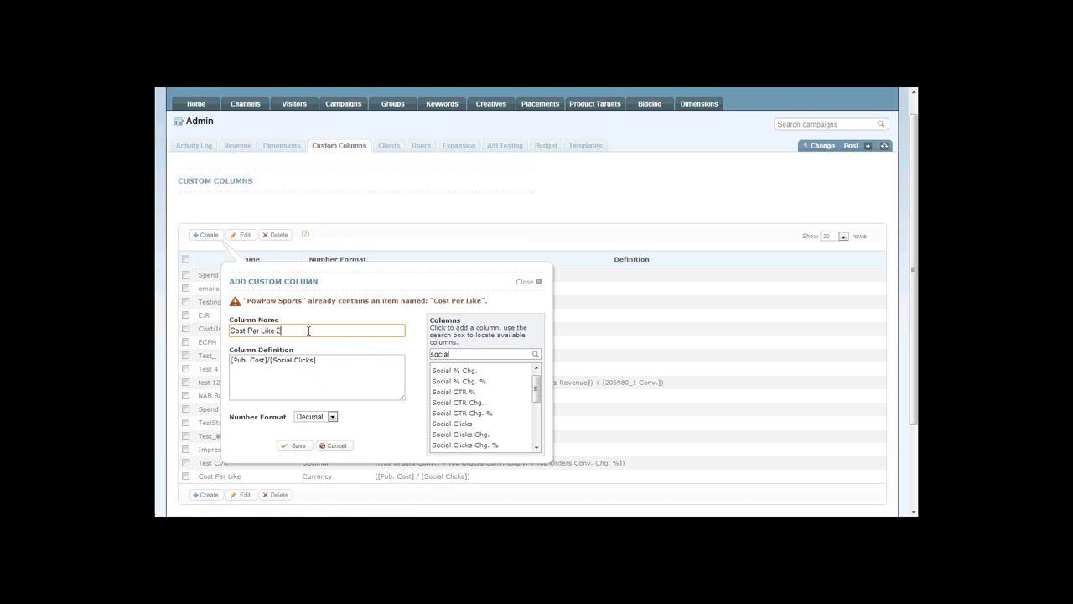
{"action": "left_click", "coordinate": [303, 446]}
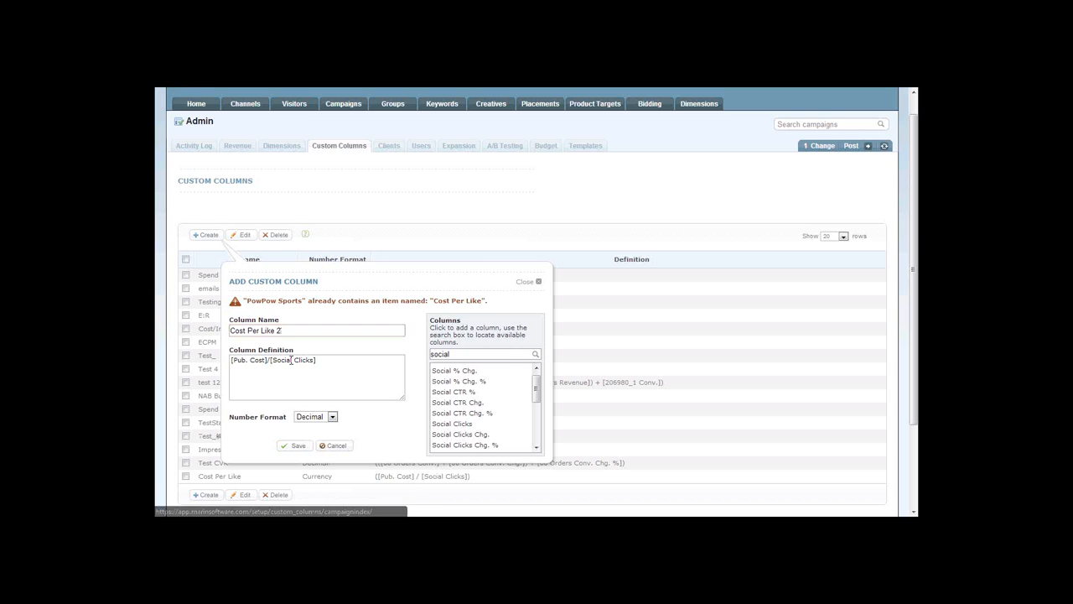
{"action": "left_click", "coordinate": [289, 445]}
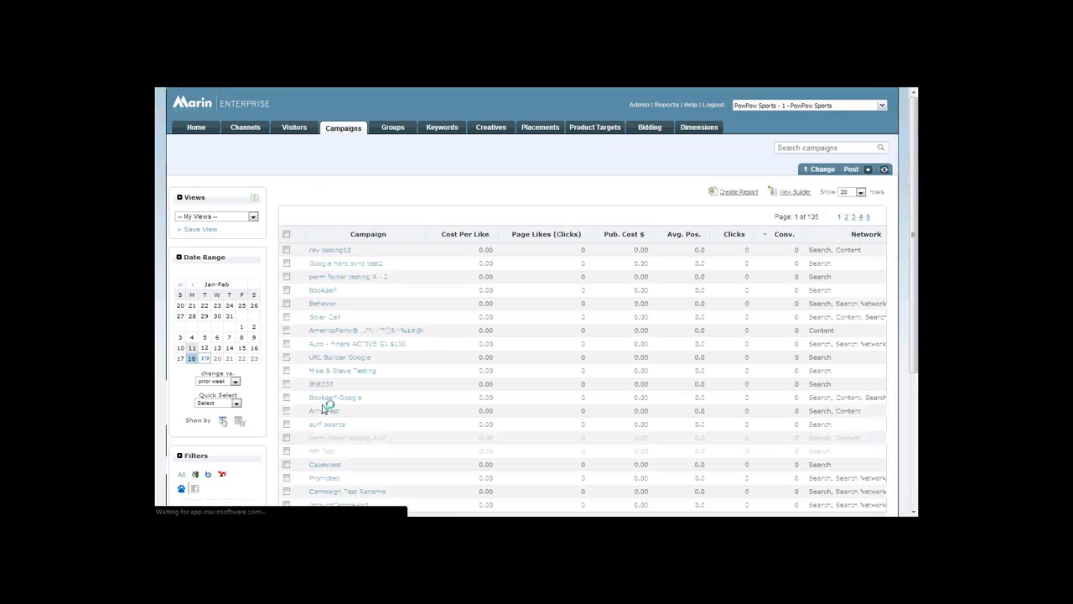
Filter the campaigns list to Facebook, review the Custom columns in the View Builder and save the view with Cost Per Like selected.
{"action": "scroll", "coordinate": [294, 374], "scroll_direction": "down", "scroll_amount": 1}
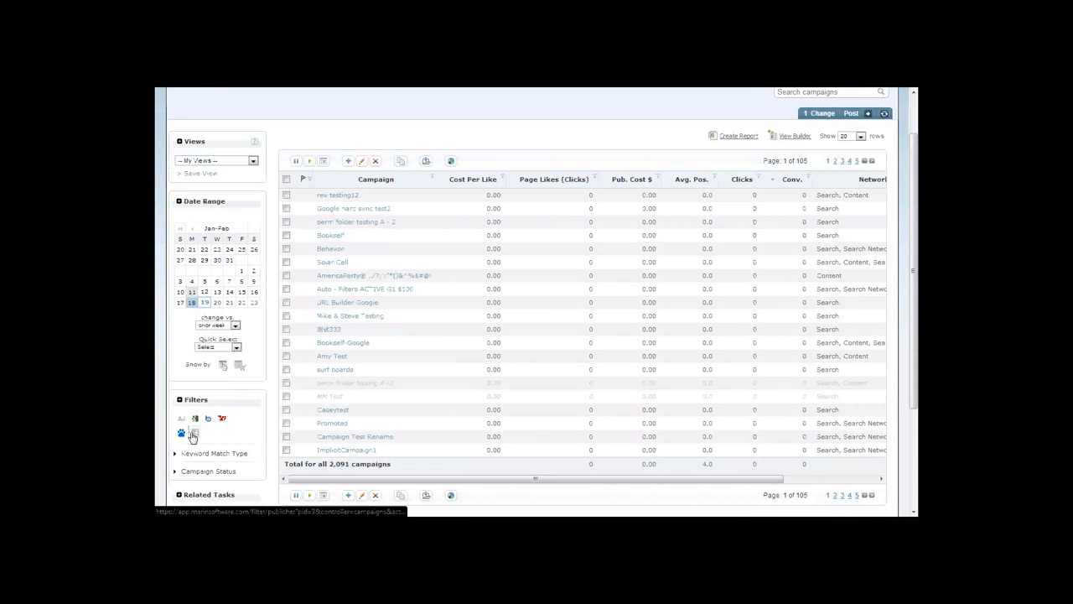
{"action": "scroll", "coordinate": [594, 250], "scroll_direction": "up", "scroll_amount": 1}
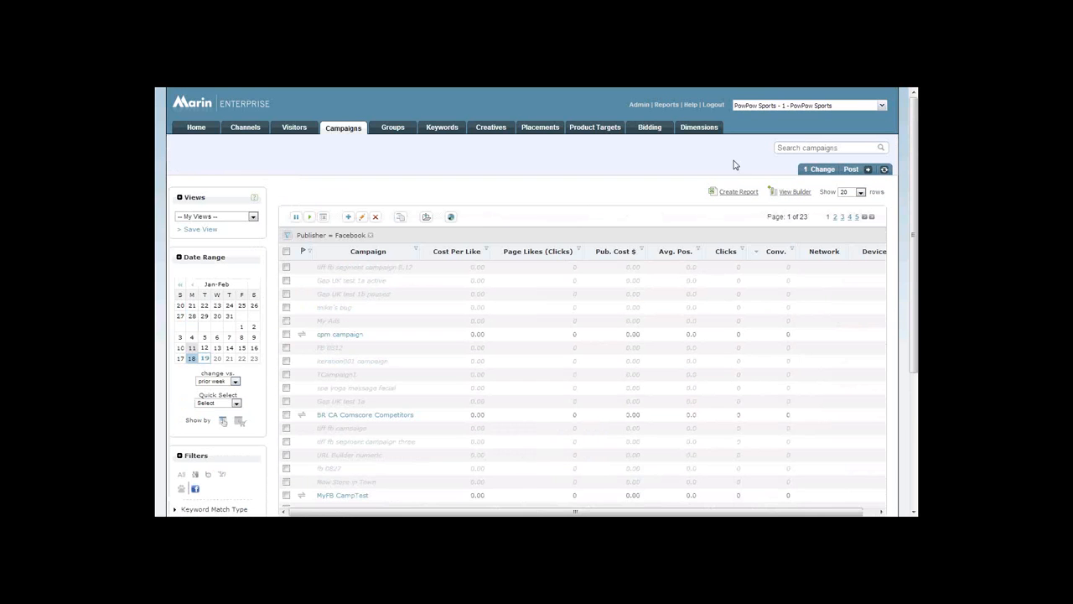
{"action": "left_click", "coordinate": [788, 195]}
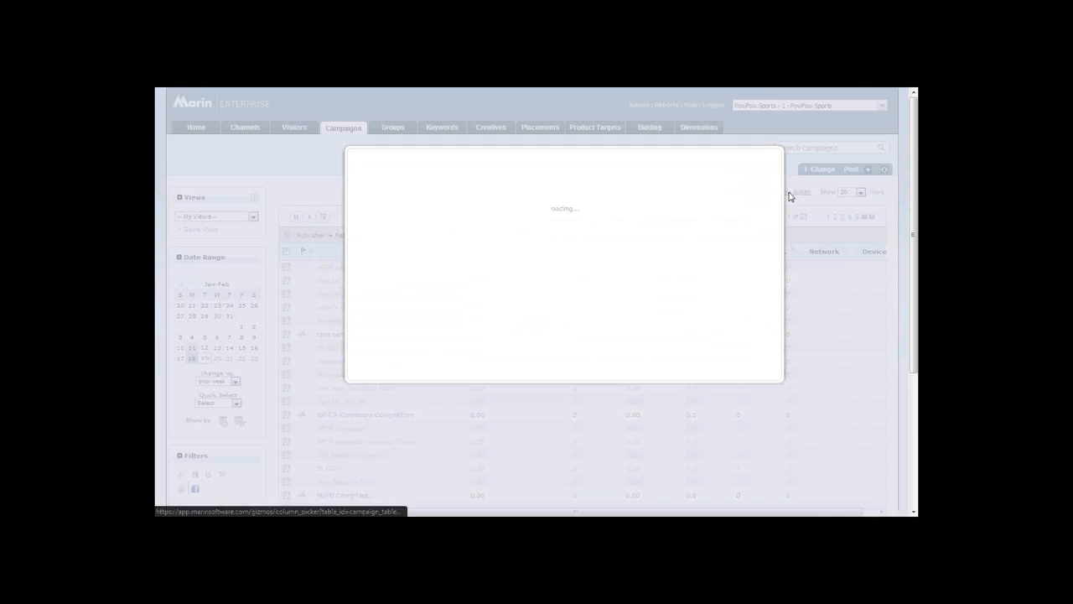
{"action": "left_click", "coordinate": [398, 421]}
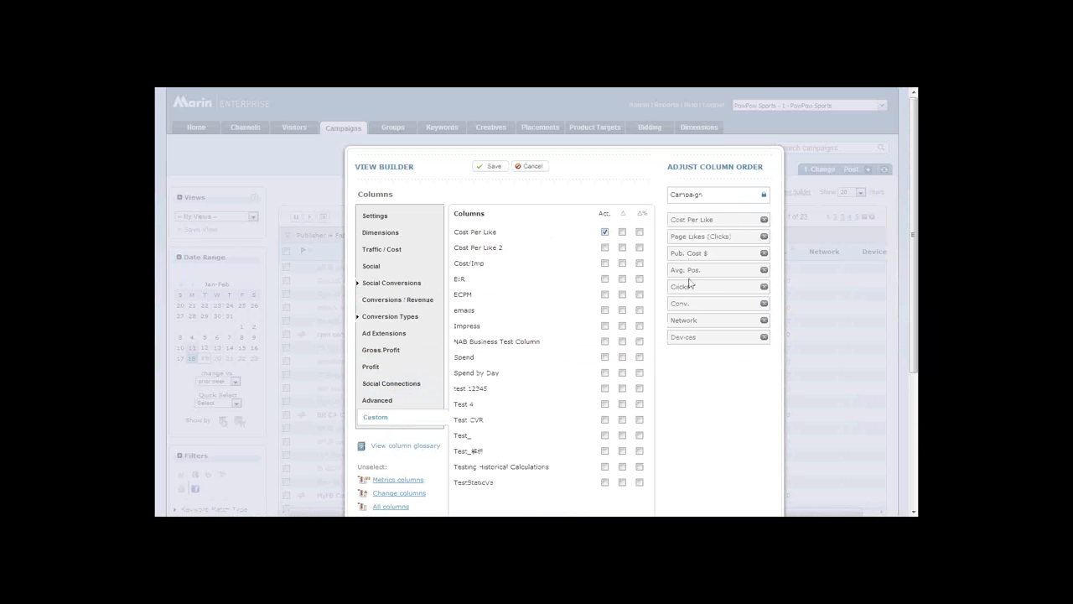
{"action": "left_click", "coordinate": [496, 172]}
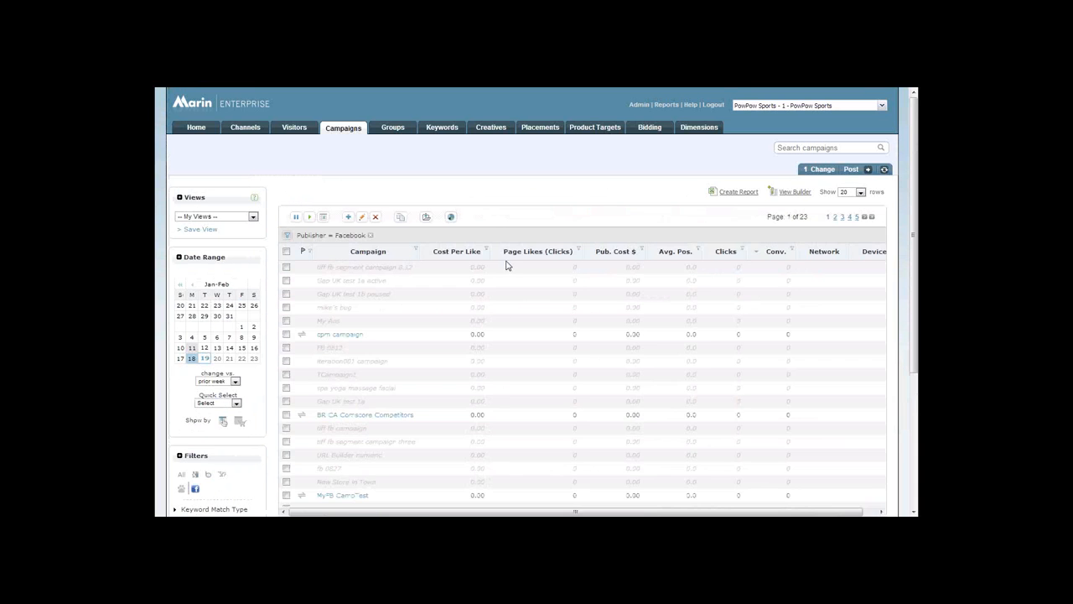
Look over the Facebook campaigns list and dismiss the GoToMeeting reminder without starting the meeting.
{"action": "scroll", "coordinate": [512, 335], "scroll_direction": "down", "scroll_amount": 1}
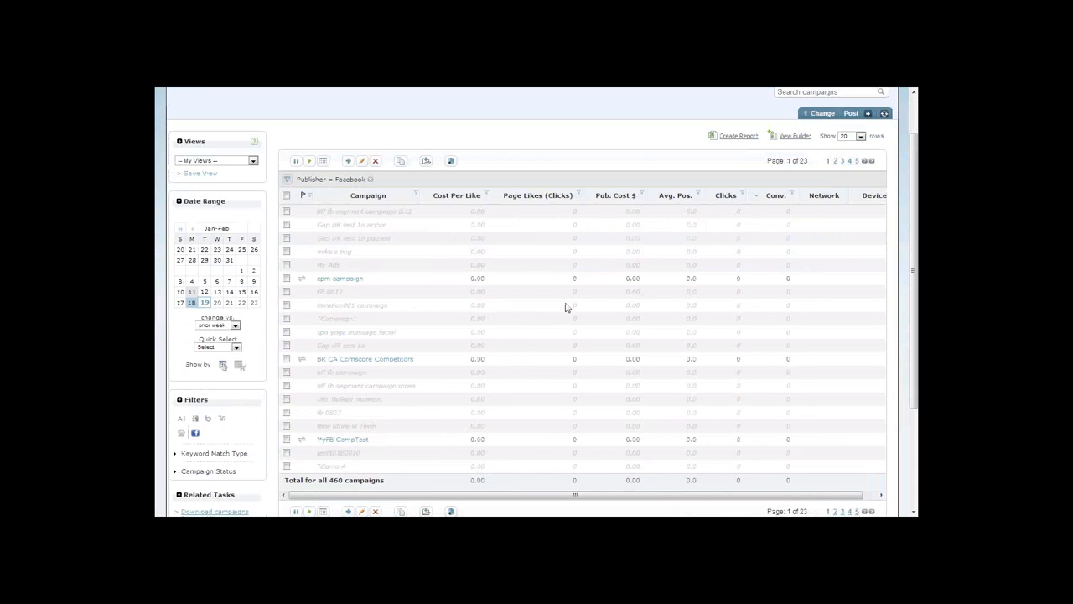
{"action": "scroll", "coordinate": [519, 323], "scroll_direction": "up", "scroll_amount": 1}
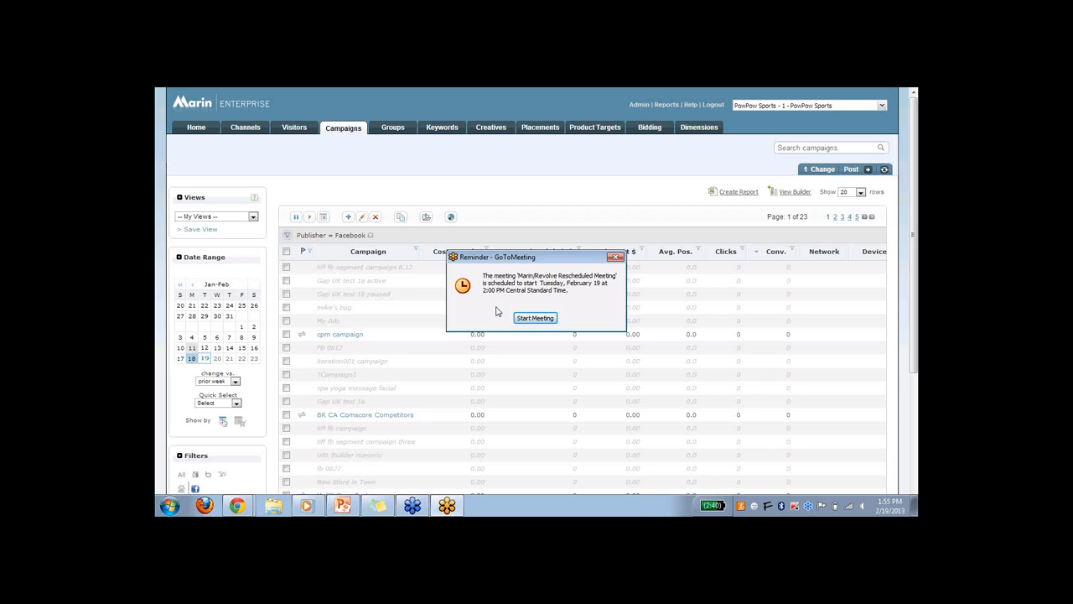
{"action": "left_click", "coordinate": [616, 257]}
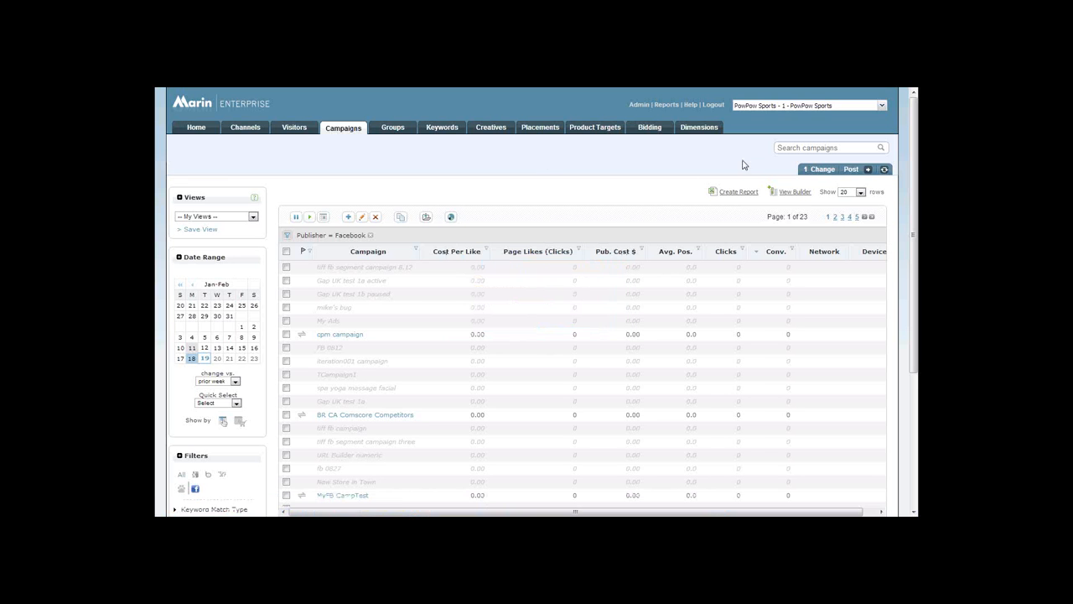